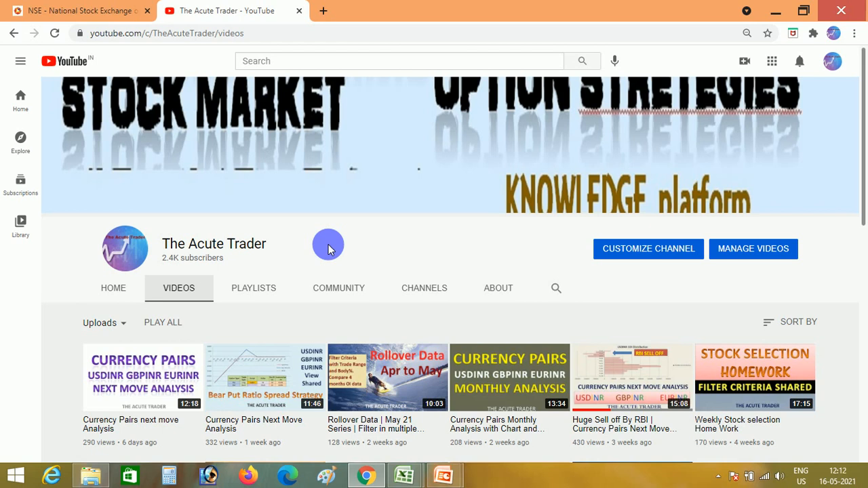
pyautogui.hotkey('alt', 'Tab')
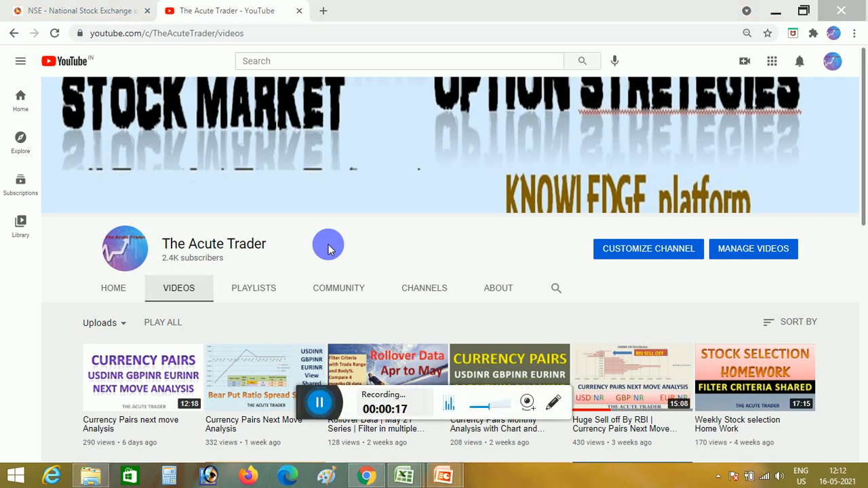
pyautogui.click(319, 405)
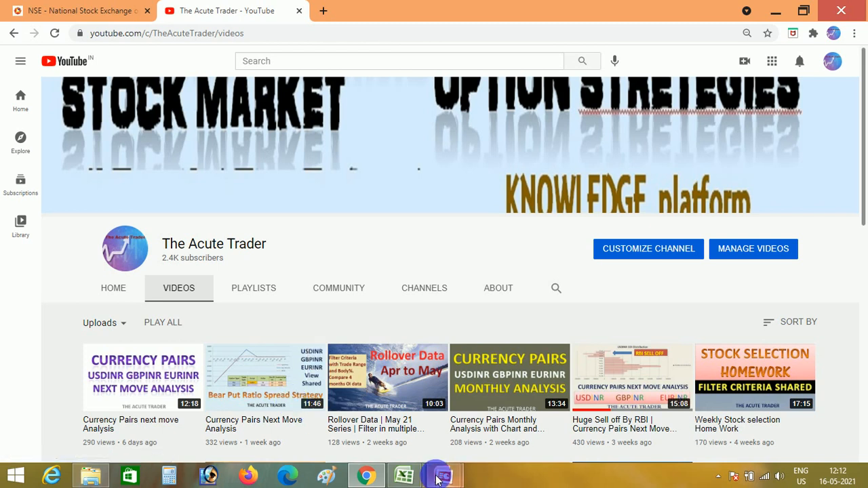
# Look at the MacroforUsdinr.xlsm workbook in Excel and the title slide of Presentation1 in PowerPoint.
pyautogui.moveTo(400, 478)
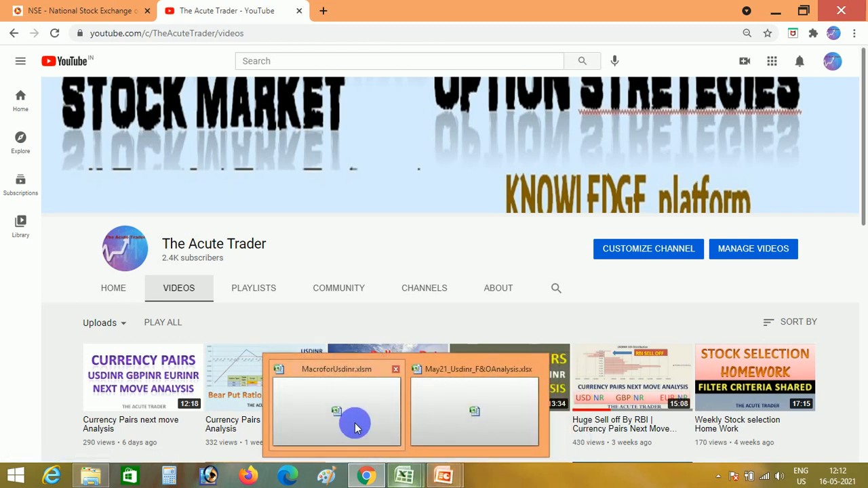
pyautogui.click(355, 425)
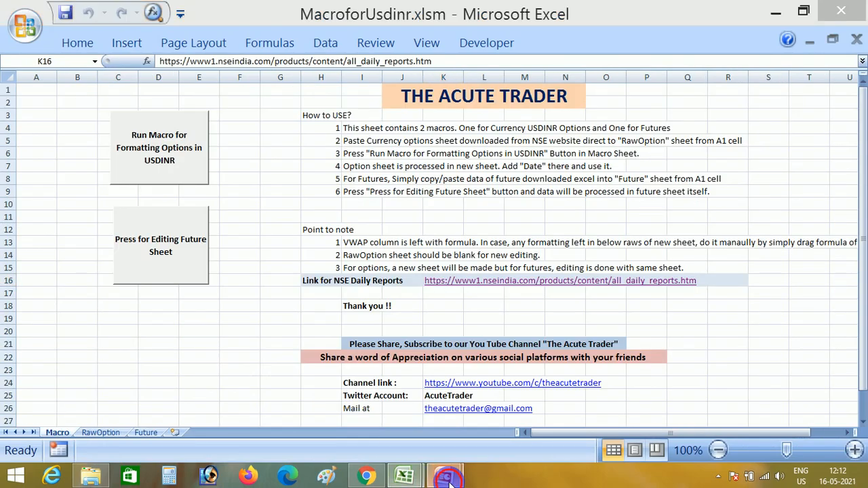
pyautogui.moveTo(444, 477)
pyautogui.click(482, 428)
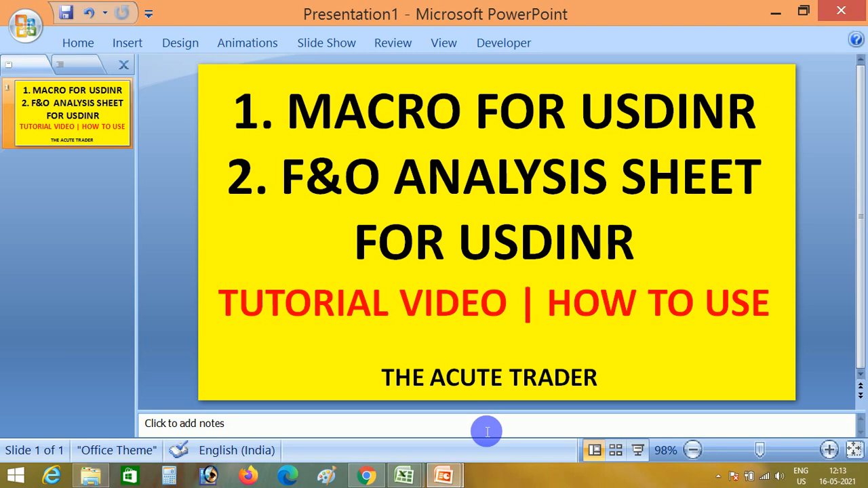
# Return to MacroforUsdinr.xlsm in Excel and review its RawOption, Future and Macro sheets.
pyautogui.moveTo(402, 478)
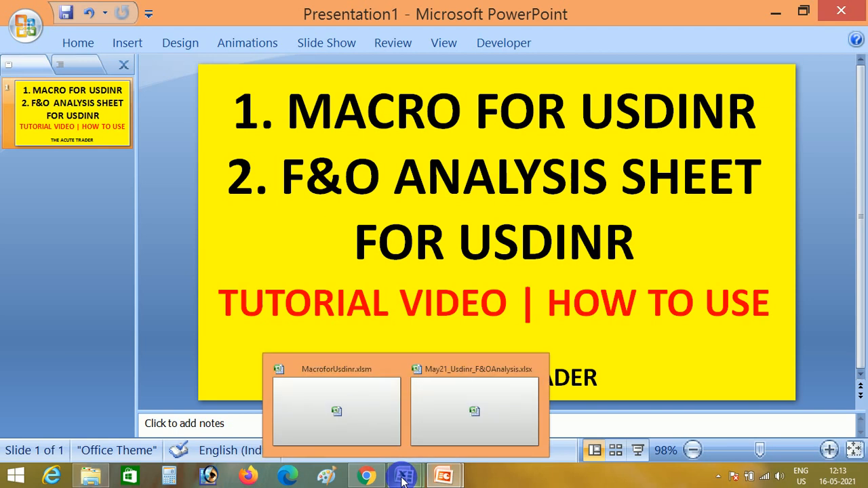
pyautogui.click(365, 396)
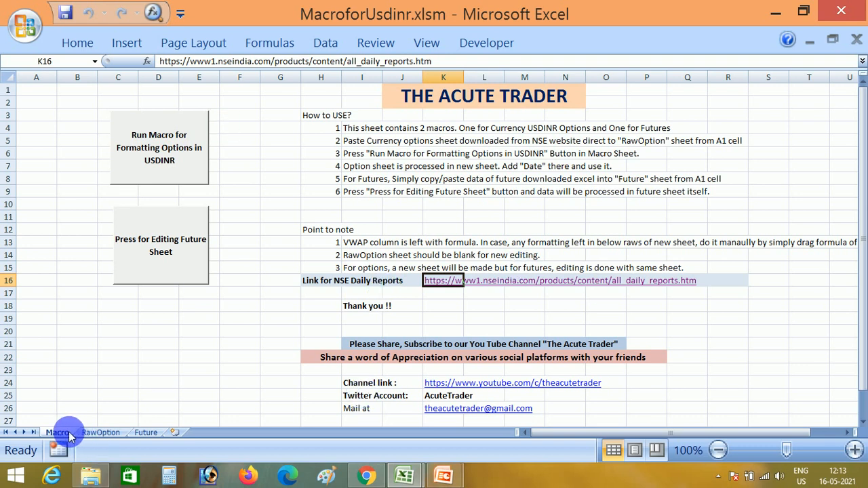
pyautogui.click(99, 433)
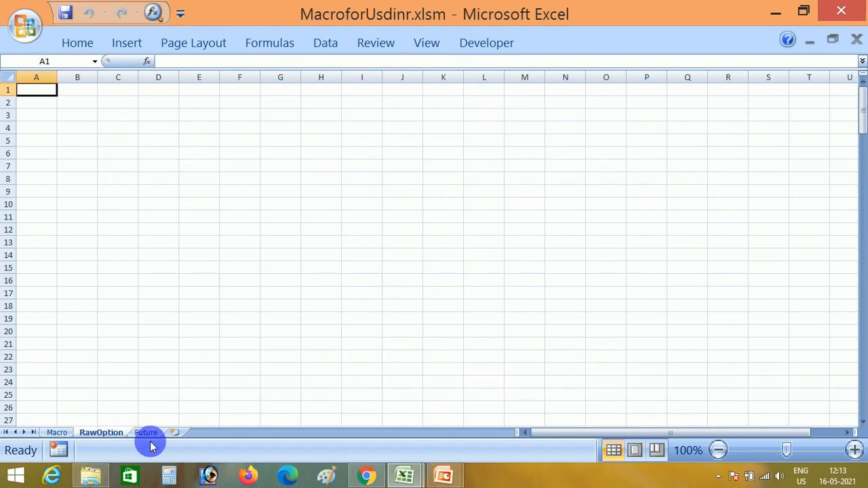
pyautogui.click(147, 433)
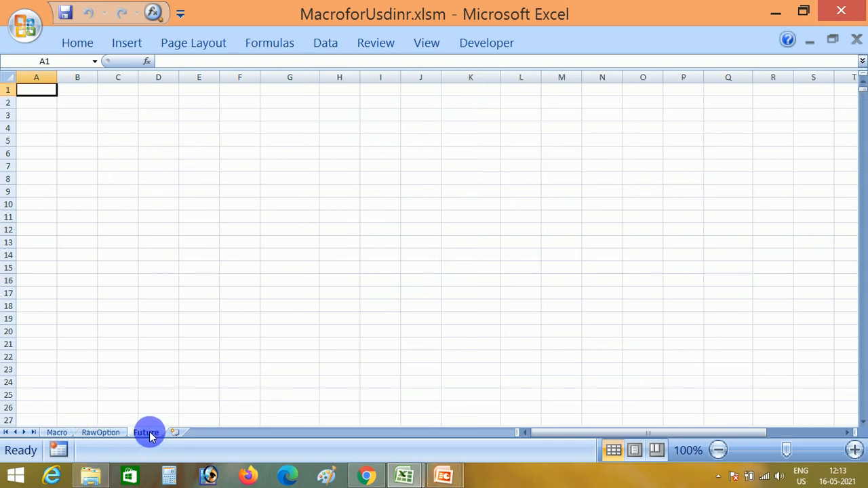
pyautogui.click(61, 432)
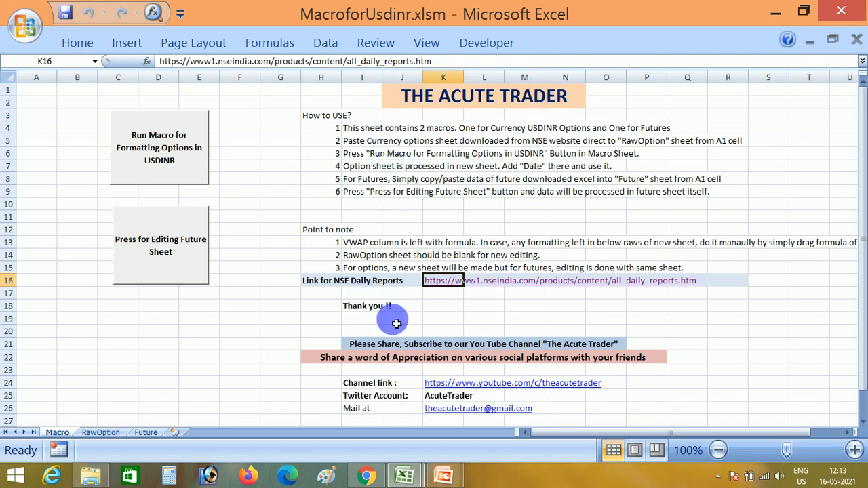
# Follow the NSE Daily Reports link on the Macro sheet and open All Historical Reports for Currency Derivatives.
pyautogui.click(442, 283)
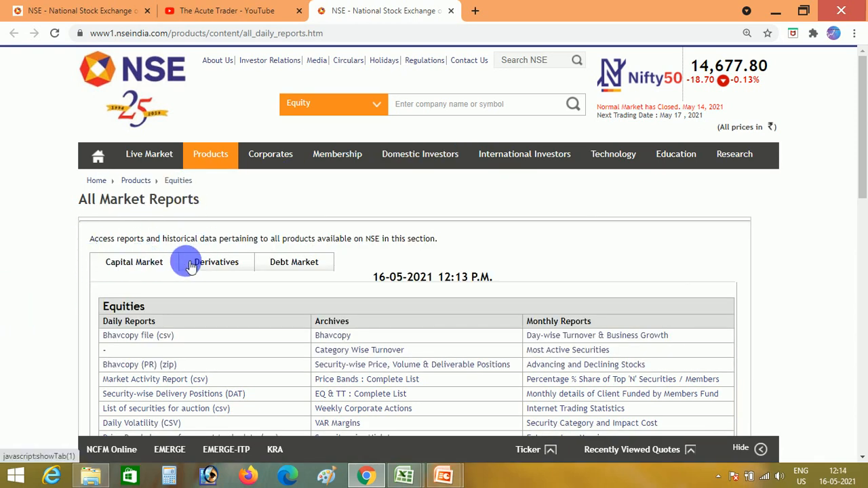
pyautogui.click(227, 260)
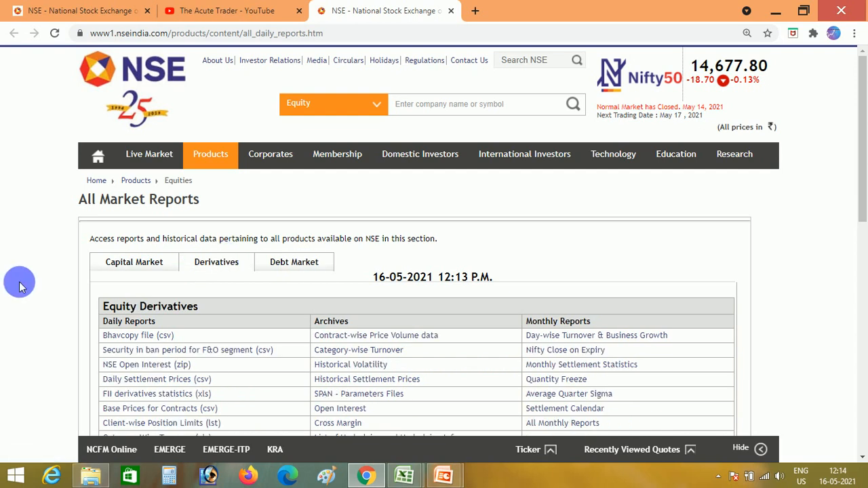
pyautogui.scroll(-3, 19, 285)
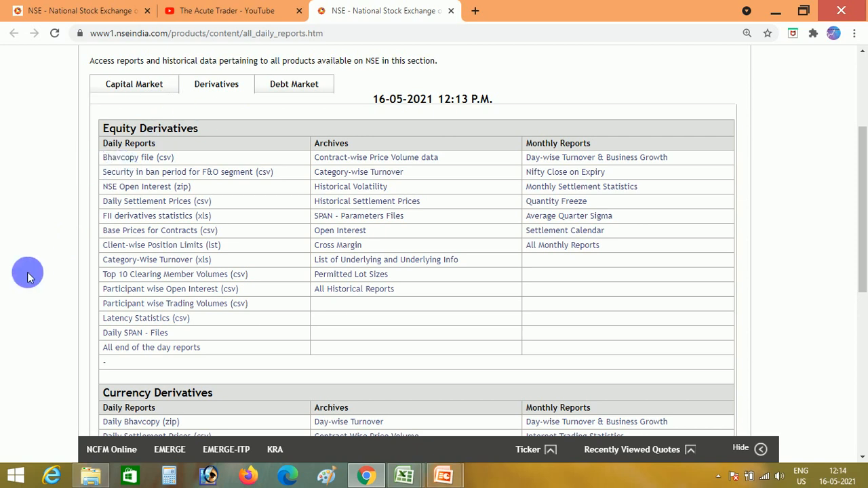
pyautogui.scroll(-3, 28, 276)
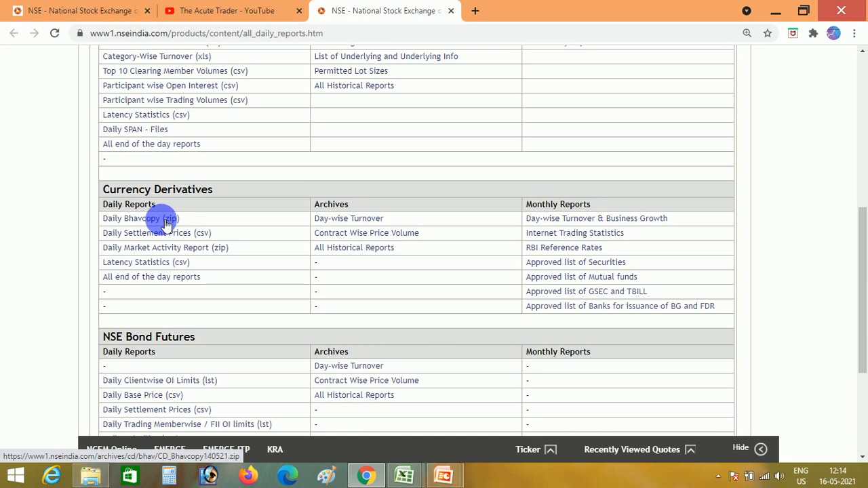
pyautogui.click(346, 248)
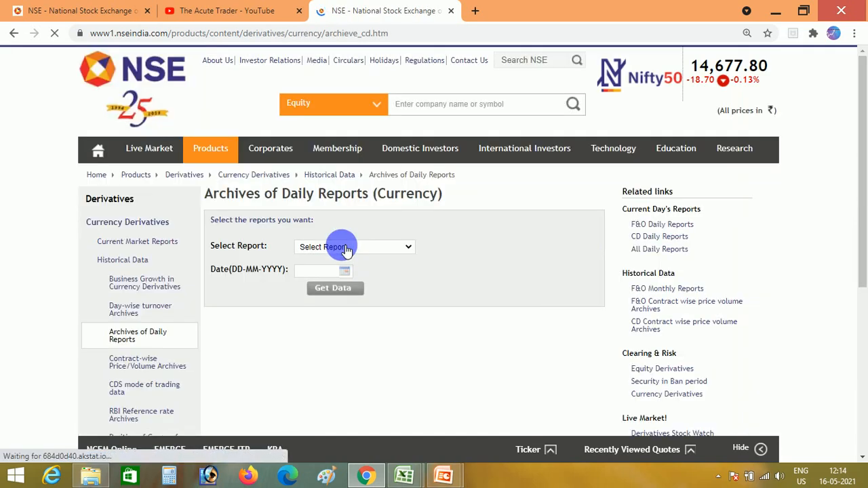
# Retrieve the Daily Bhavcopy archive for 12-05-2021, and close the NSE page.
pyautogui.click(369, 249)
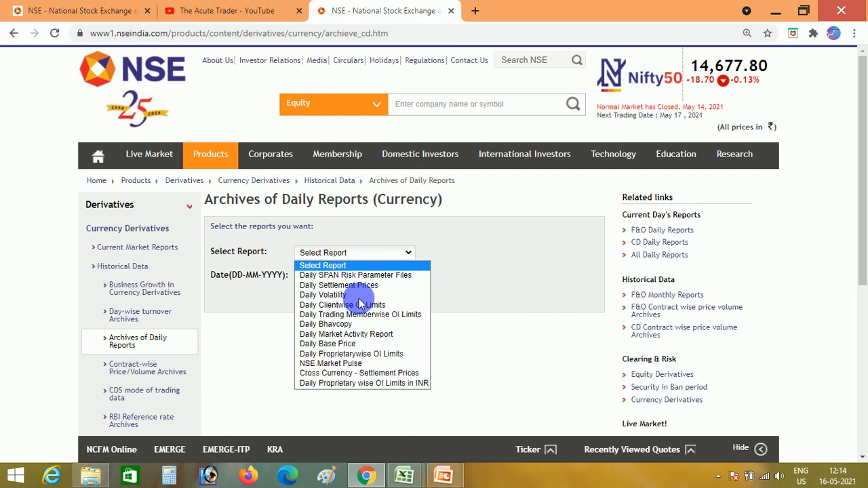
pyautogui.click(349, 325)
pyautogui.click(346, 280)
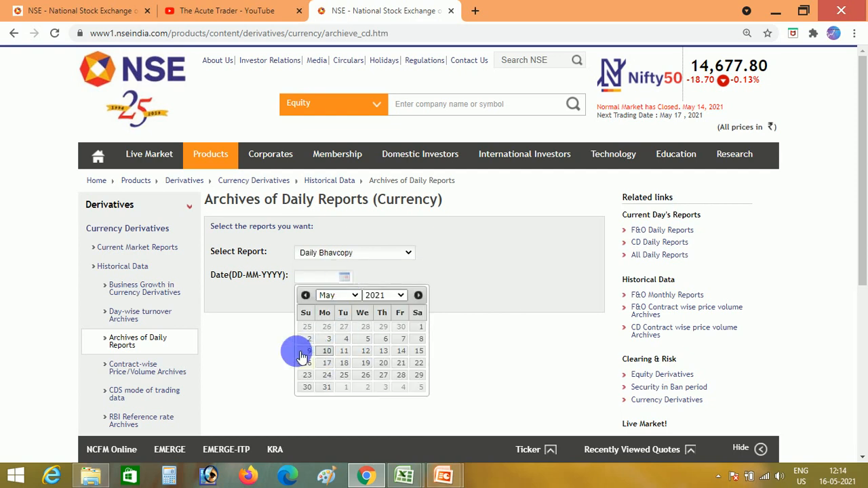
pyautogui.click(364, 350)
pyautogui.click(339, 293)
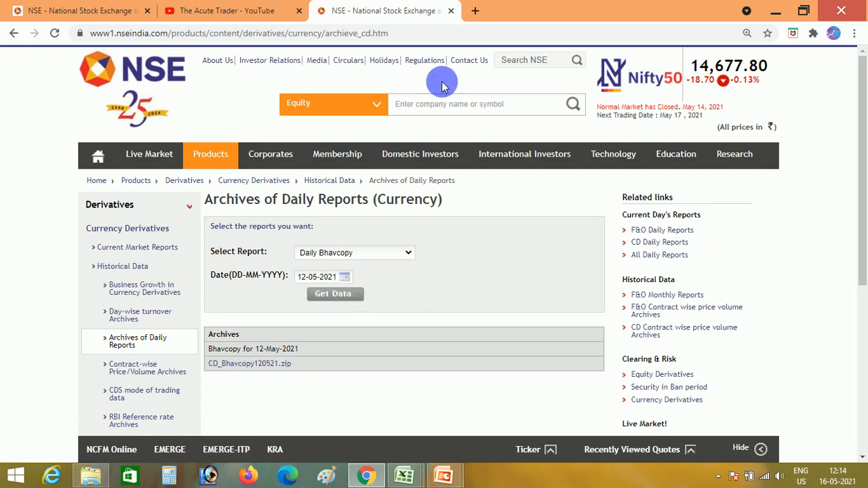
pyautogui.click(451, 11)
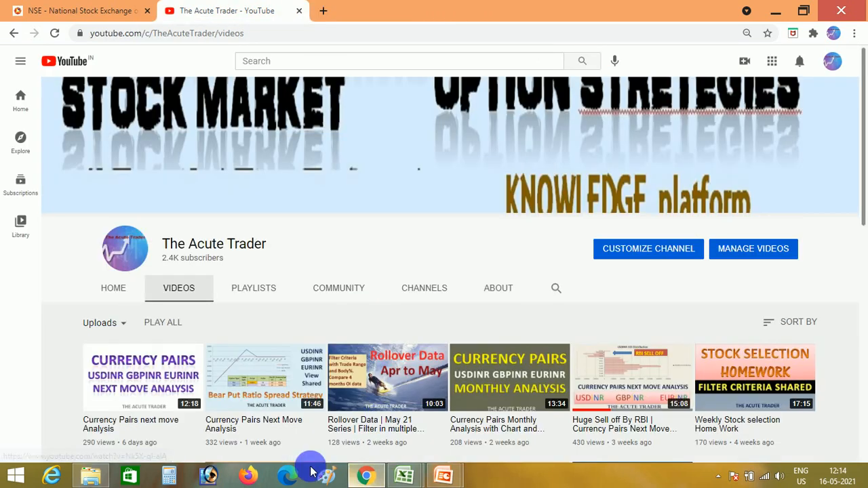
# In File Explorer's May21 folder, open CD_Bhavcopy120521.zip and launch CD_NSE_FO120521.csv from it in Excel.
pyautogui.click(93, 473)
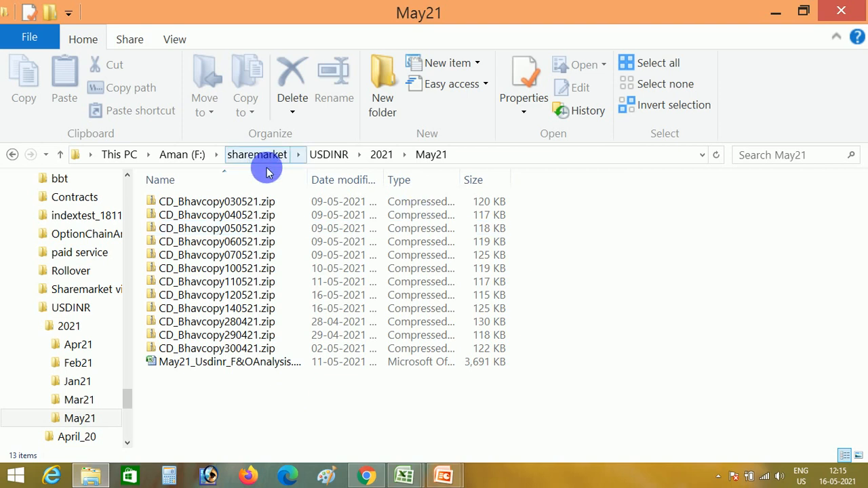
pyautogui.click(258, 296)
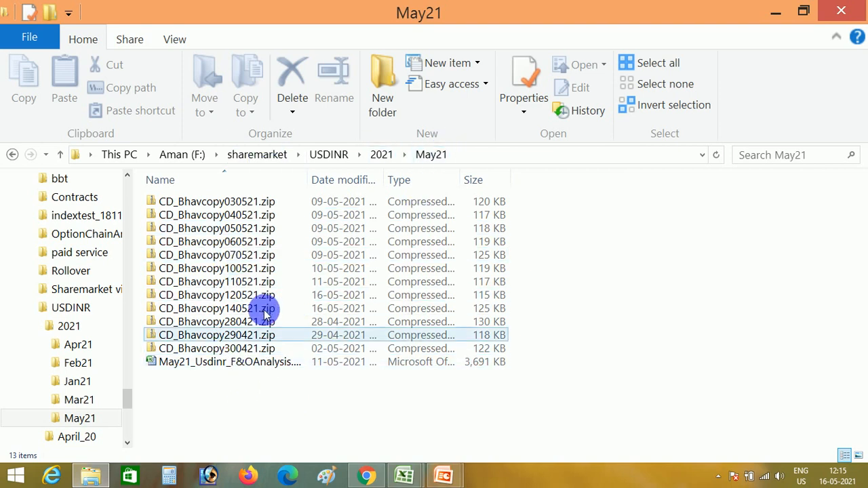
pyautogui.click(245, 295)
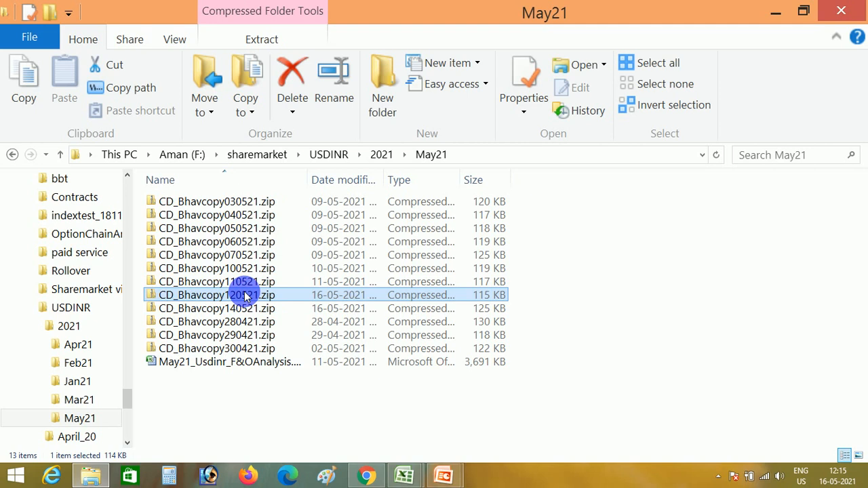
pyautogui.doubleClick(246, 296)
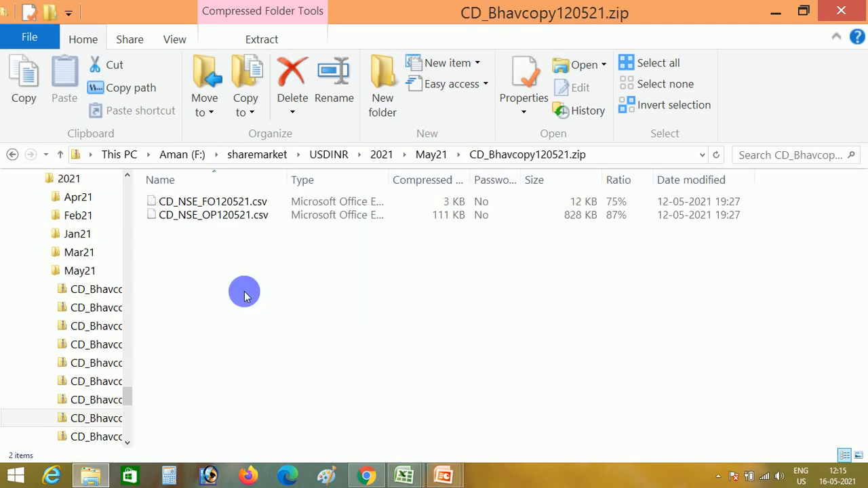
pyautogui.press('Down')
pyautogui.press('Up')
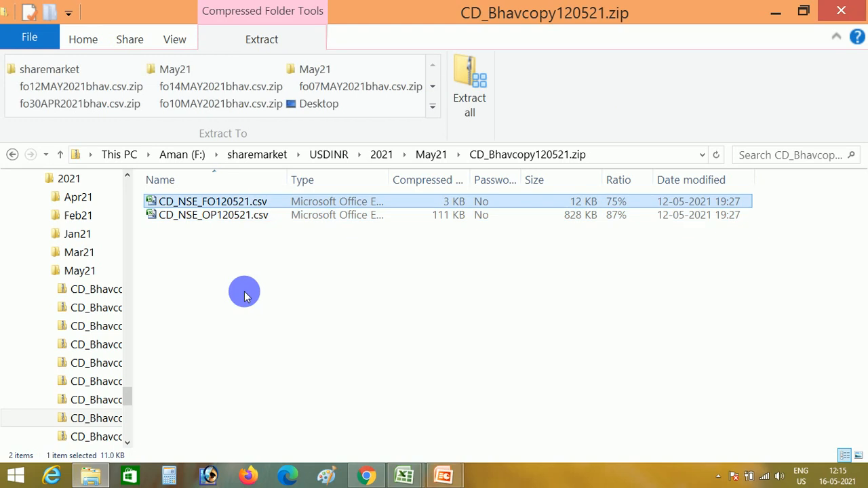
pyautogui.press('Return')
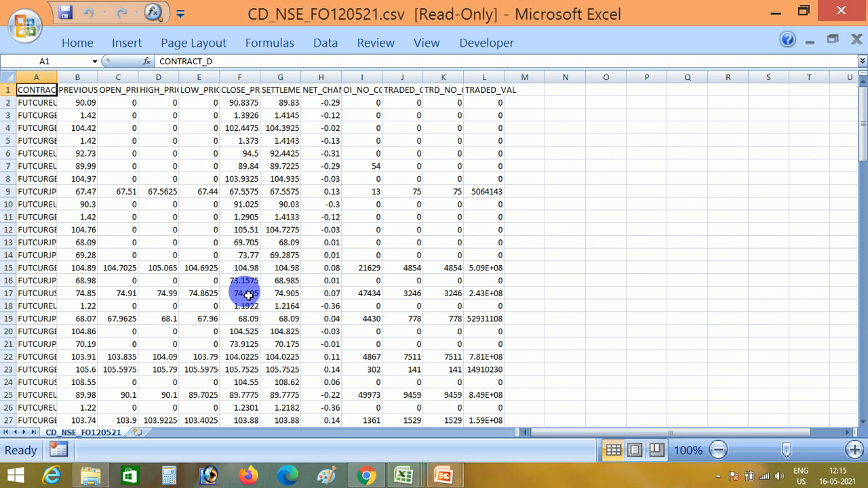
# AutoFit the width of the CONTRACT_D column in CD_NSE_FO120521.csv and return to cell A1.
pyautogui.hotkey('ctrl', 'shift', 'Right')
pyautogui.hotkey('ctrl', 'shift', 'Down')
pyautogui.hotkey('ctrl', 'Home')
pyautogui.hotkey('ctrl', 'space')
pyautogui.hotkey('alt', 'h')
pyautogui.press('o')
pyautogui.press('i')
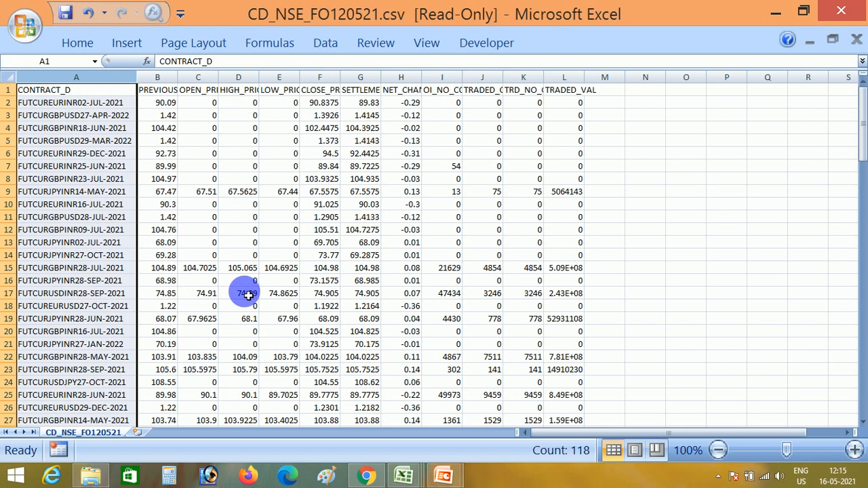
pyautogui.hotkey('ctrl', 'Home')
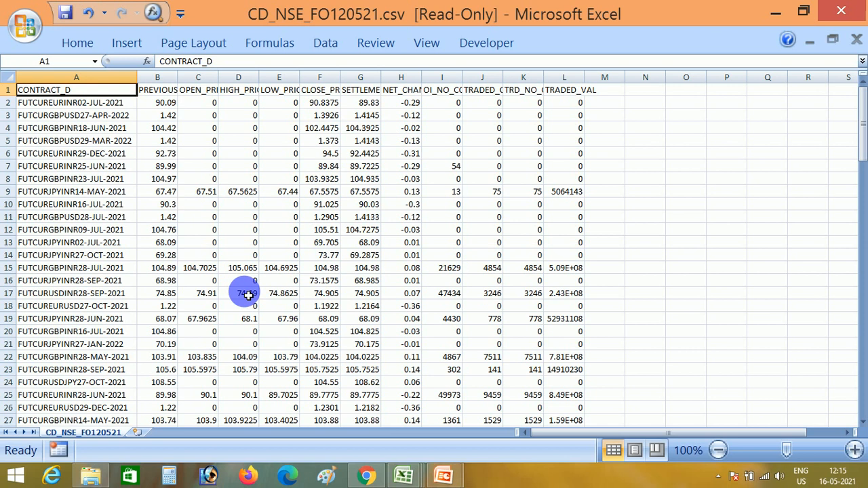
# Copy all the futures data from CD_NSE_FO120521.csv into the Future sheet of MacroforUsdinr.xlsm, starting at cell A1.
pyautogui.hotkey('ctrl', 'shift', 'End')
pyautogui.hotkey('ctrl', 'c')
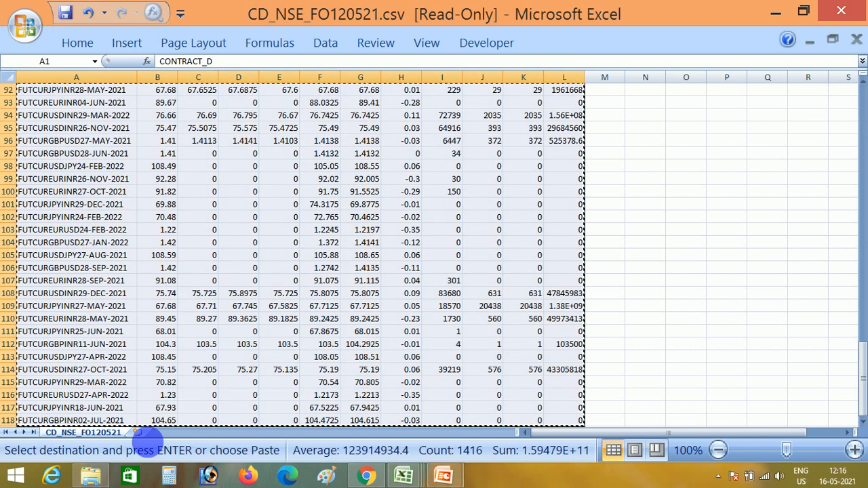
pyautogui.moveTo(397, 474)
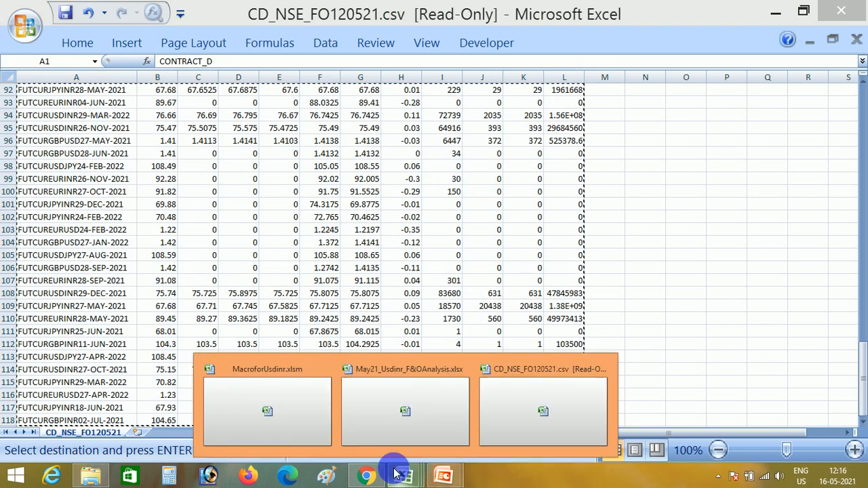
pyautogui.click(291, 400)
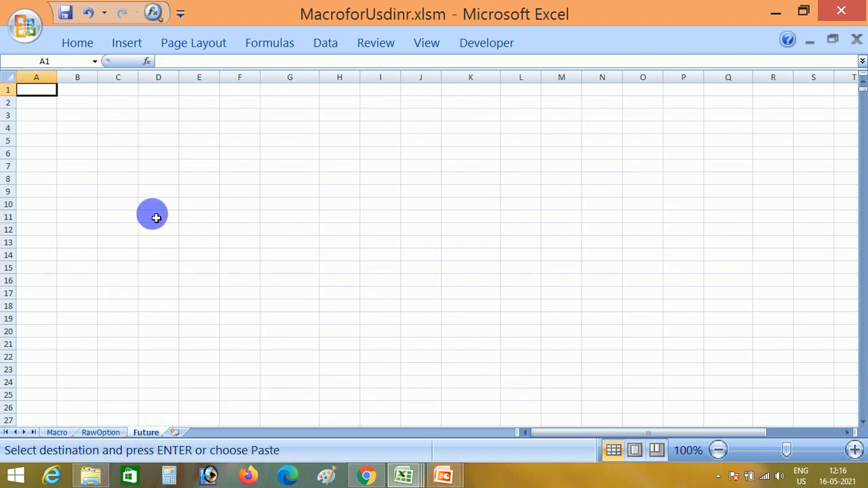
pyautogui.hotkey('ctrl', 'v')
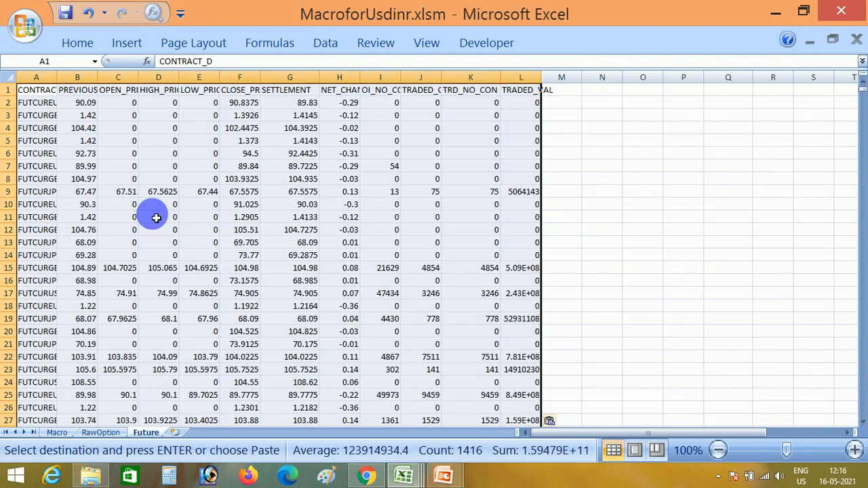
pyautogui.click(49, 95)
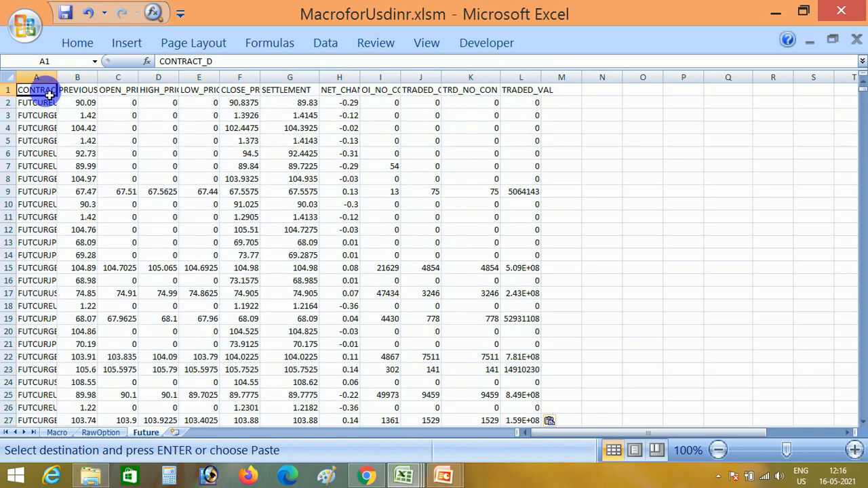
# Run the "Press for Editing Future Sheet" macro from the Macro sheet to process the pasted futures data.
pyautogui.click(59, 433)
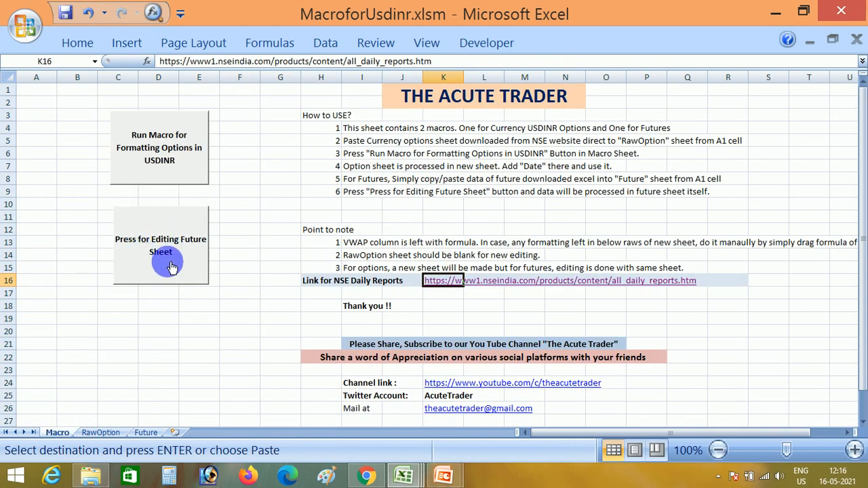
pyautogui.click(155, 235)
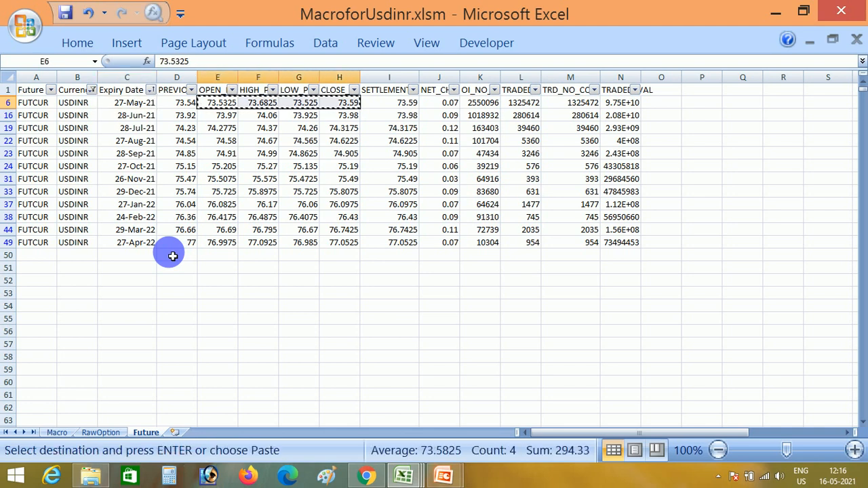
# Switch to May21_Usdinr_F&OAnalysis.xlsx and paste the copied 27-May-21 open, high, low and close prices into the futures sheet, starting at C12.
pyautogui.click(400, 478)
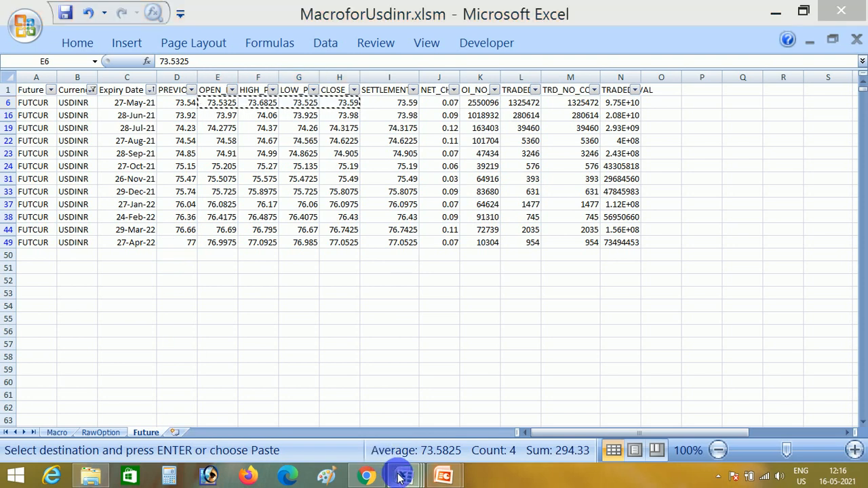
pyautogui.click(507, 397)
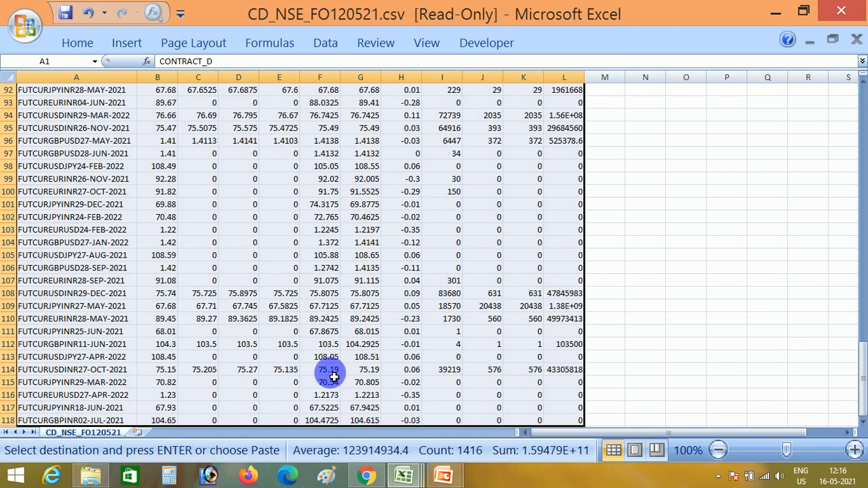
pyautogui.click(403, 477)
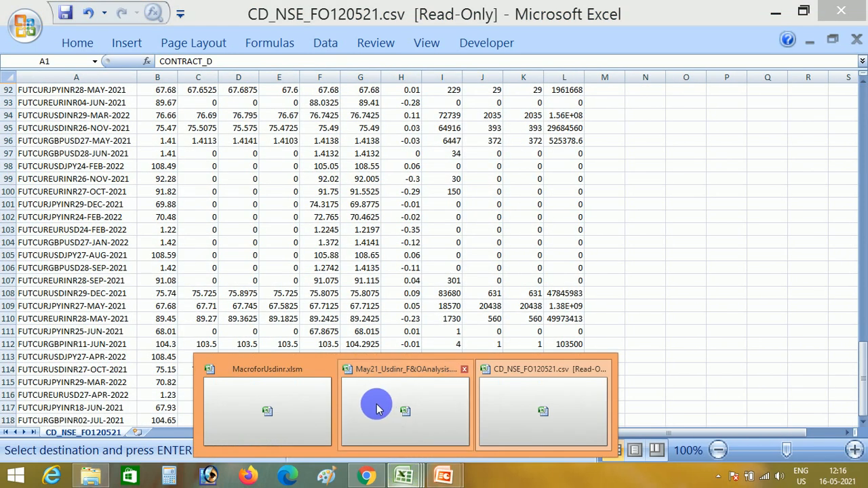
pyautogui.click(374, 406)
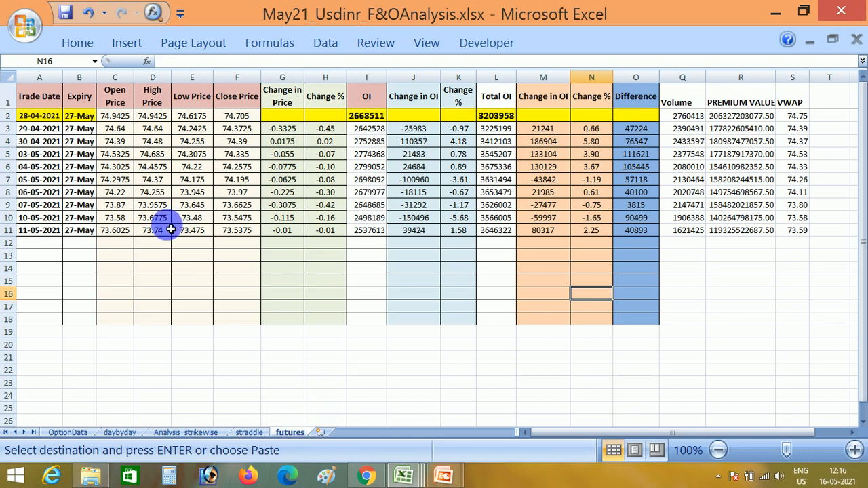
pyautogui.click(115, 244)
pyautogui.hotkey('ctrl', 'v')
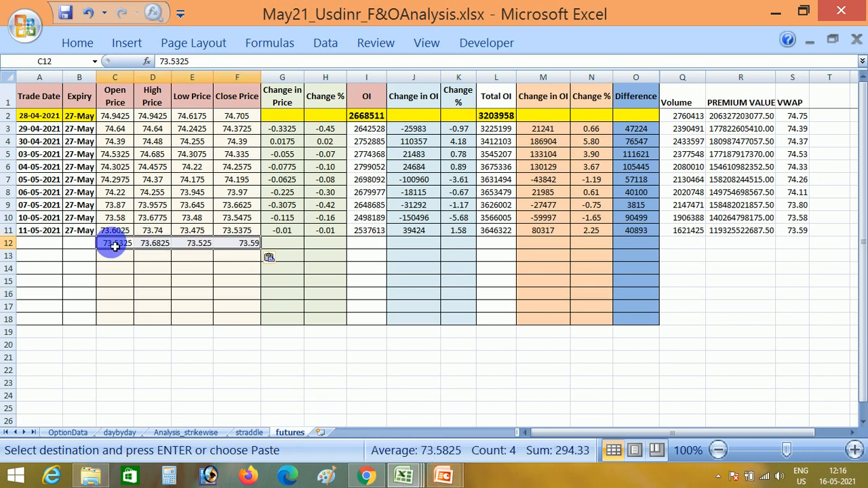
# Fill the 27-May expiry down into B12 and enter 12-05-2021 as the trade date in A12.
pyautogui.press('Left')
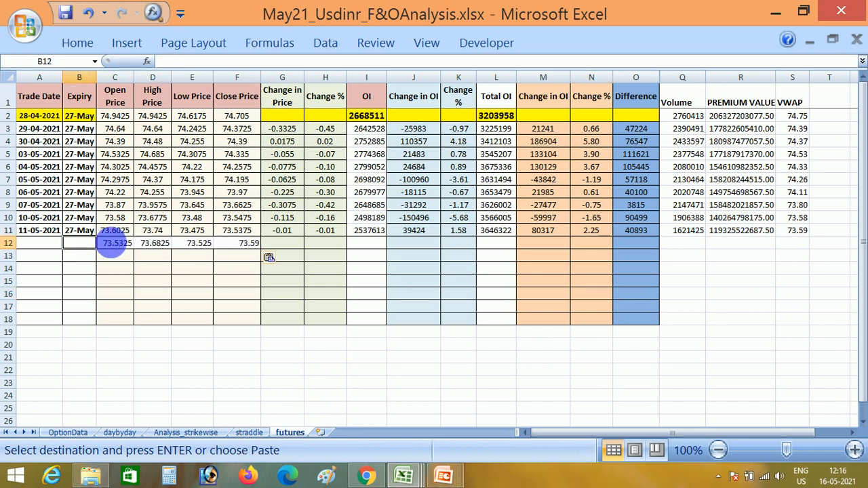
pyautogui.hotkey('ctrl', 'd')
pyautogui.press('Left')
pyautogui.write('12-05-2021')
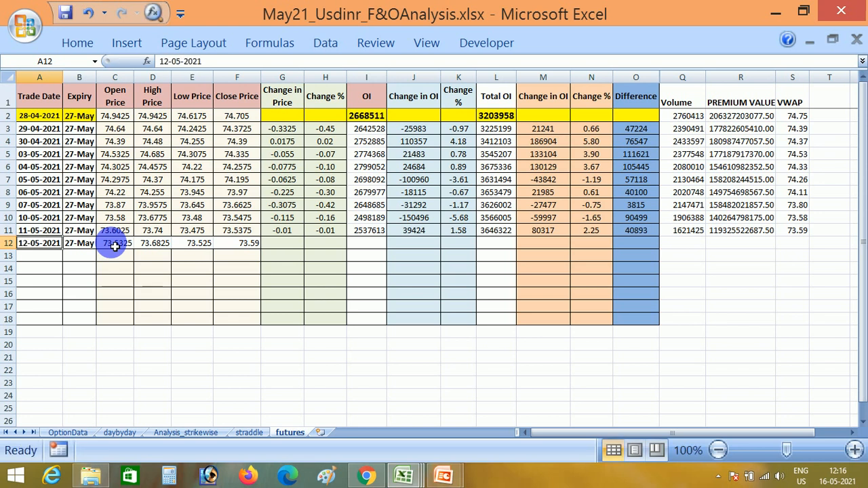
# Copy the Change in Price and Change % formulas from G11:H11 into G12:H12.
pyautogui.press('Right')
pyautogui.press('Right')
pyautogui.press('Right')
pyautogui.press('Right')
pyautogui.press('Right')
pyautogui.press('Right')
pyautogui.hotkey('shift', 'Right')
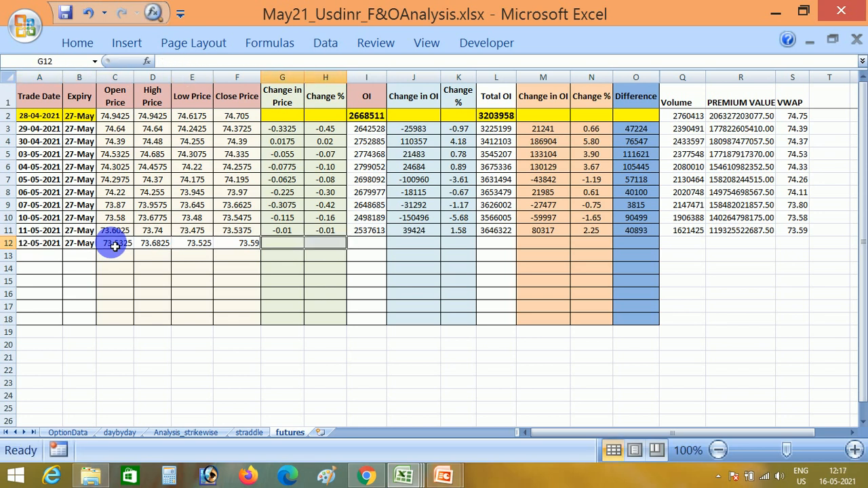
pyautogui.press('Up')
pyautogui.hotkey('shift', 'Right')
pyautogui.hotkey('ctrl', 'c')
pyautogui.press('Down')
pyautogui.hotkey('ctrl', 'v')
pyautogui.press('Return')
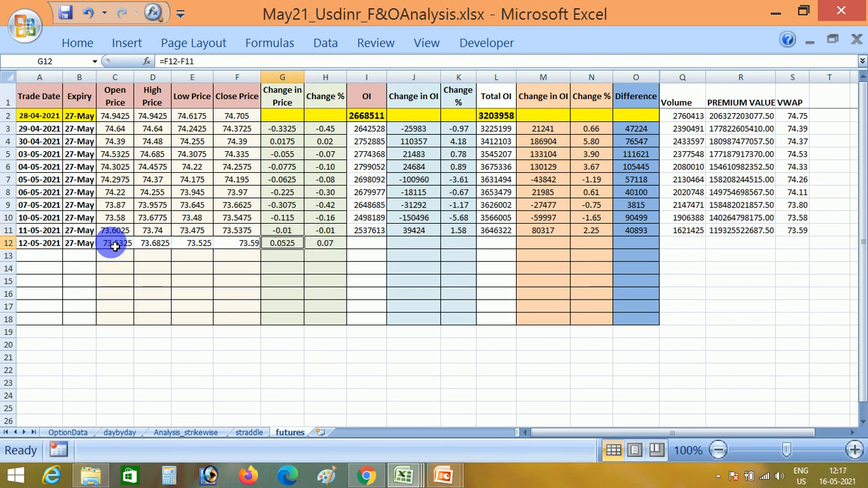
# Copy the 27-May-21 open interest from K6 of MacroforUsdinr.xlsm's Future sheet into the OI cell I12 of May21_Usdinr_F&OAnalysis.xlsx.
pyautogui.press('Right')
pyautogui.press('Right')
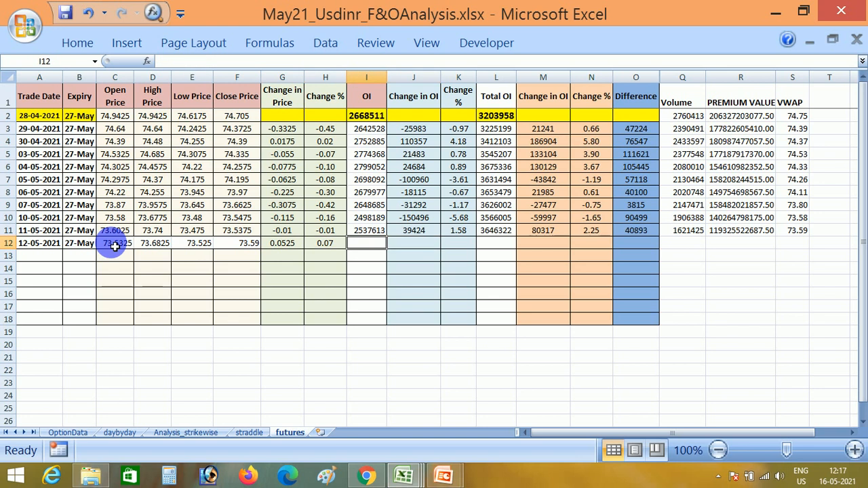
pyautogui.hotkey('alt', 'Tab')
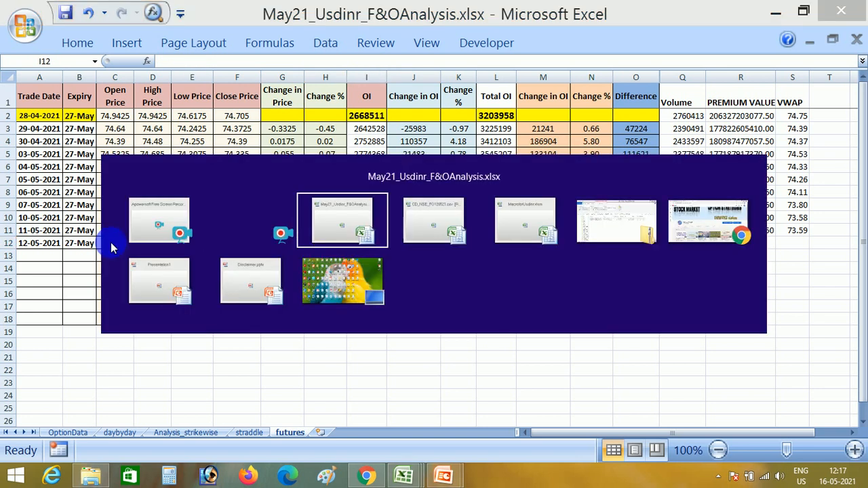
pyautogui.click(403, 475)
pyautogui.click(252, 392)
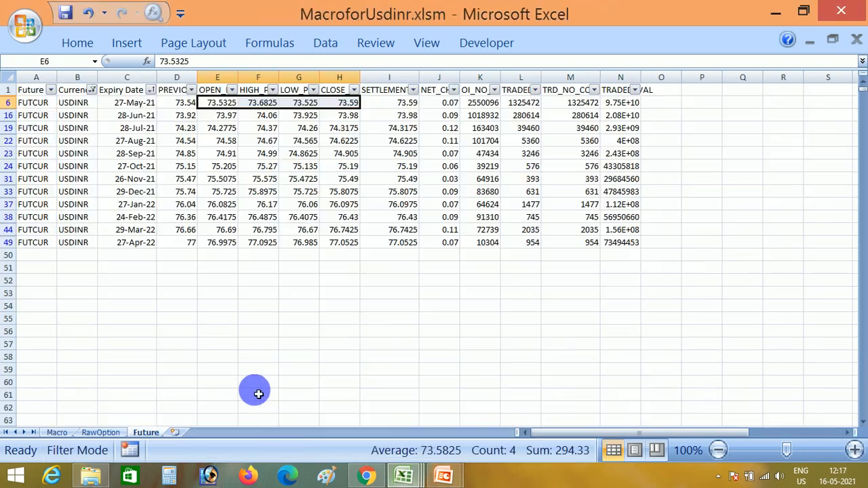
pyautogui.press('Right')
pyautogui.press('Right')
pyautogui.press('Right')
pyautogui.press('Right')
pyautogui.press('Right')
pyautogui.press('Right')
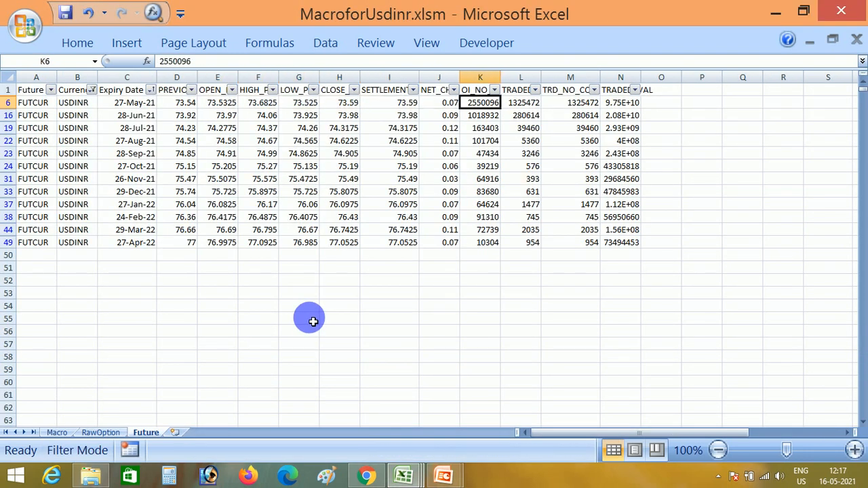
pyautogui.hotkey('ctrl', 'c')
pyautogui.hotkey('alt', 'Tab')
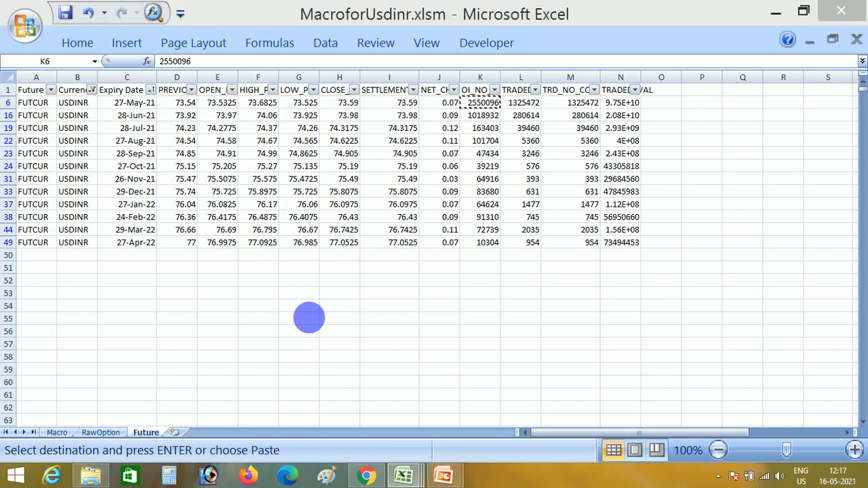
pyautogui.press('Tab')
pyautogui.hotkey('alt', 'Tab')
pyautogui.press('Tab')
pyautogui.press('Right')
pyautogui.press('Left')
pyautogui.press('Return')
# Fill the Change in OI and Change % formulas down from row 11 into J12:K12.
pyautogui.press('Right')
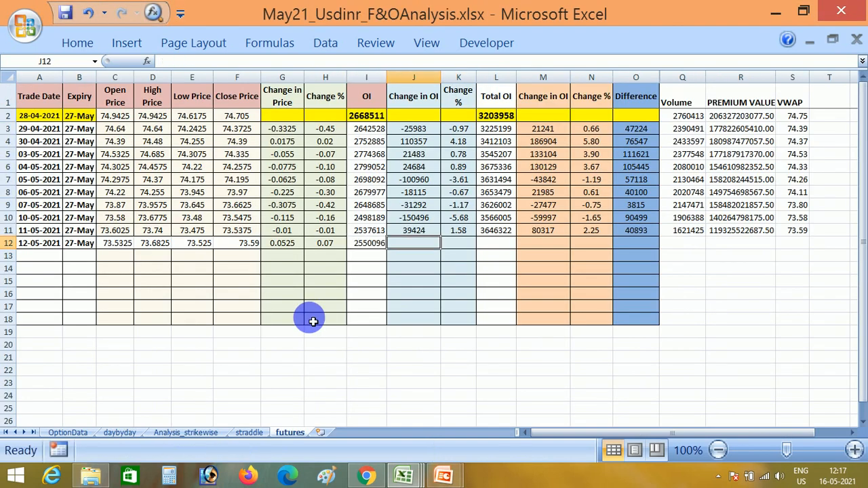
pyautogui.hotkey('shift', 'Right')
pyautogui.hotkey('ctrl', 'd')
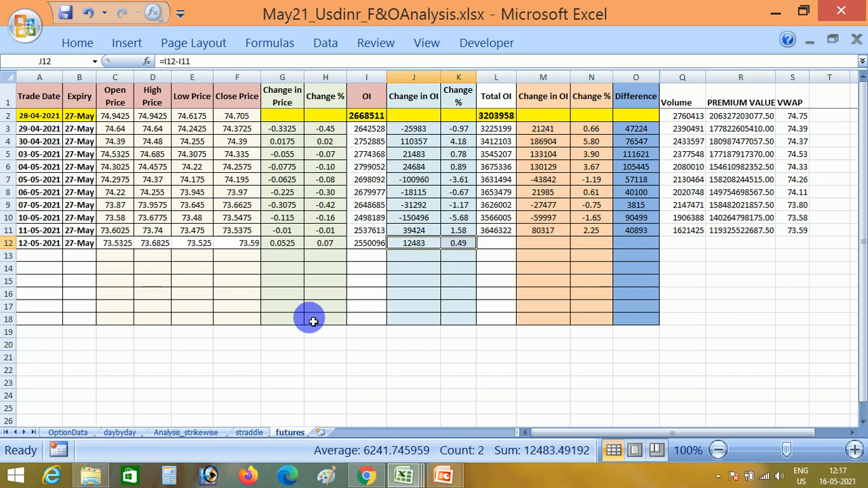
pyautogui.press('Left')
pyautogui.press('Left')
pyautogui.press('Left')
pyautogui.hotkey('shift', 'Right')
pyautogui.press('Right')
pyautogui.press('Right')
pyautogui.press('Right')
pyautogui.hotkey('shift', 'Right')
# Sum the open interest of the first three USDINR expiries in MacroforUsdinr.xlsm and enter 3732431 as Total OI in L12 of the futures sheet.
pyautogui.press('Right')
pyautogui.press('Right')
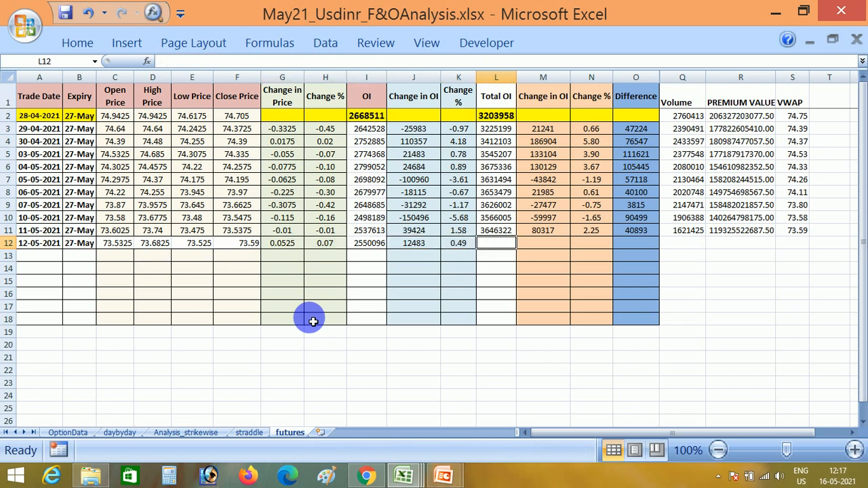
pyautogui.hotkey('alt', 'Tab')
pyautogui.press('Escape')
pyautogui.hotkey('alt', 'Tab')
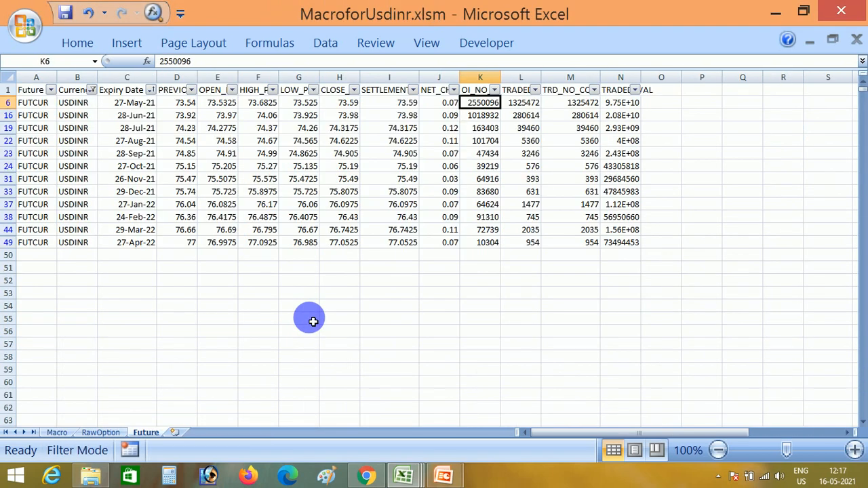
pyautogui.hotkey('shift', 'Down')
pyautogui.hotkey('shift', 'Down')
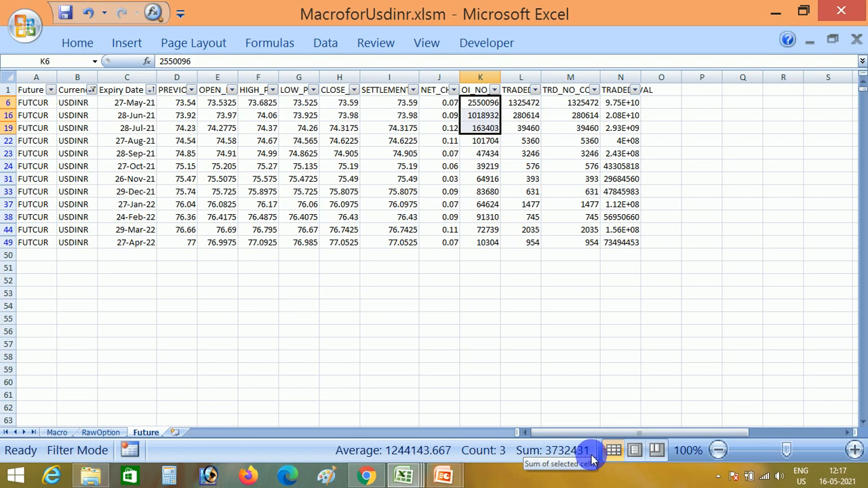
pyautogui.hotkey('alt', 'Tab')
pyautogui.hotkey('alt', 'Tab')
pyautogui.hotkey('alt', 'Tab')
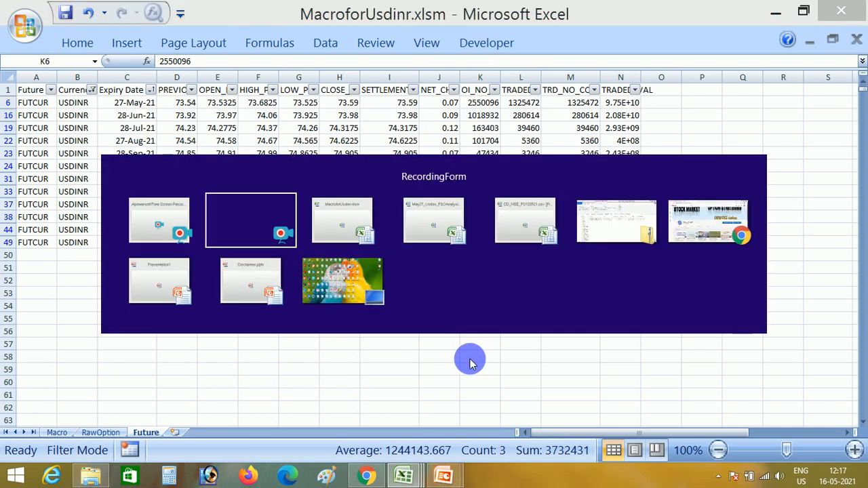
pyautogui.write('3732431')
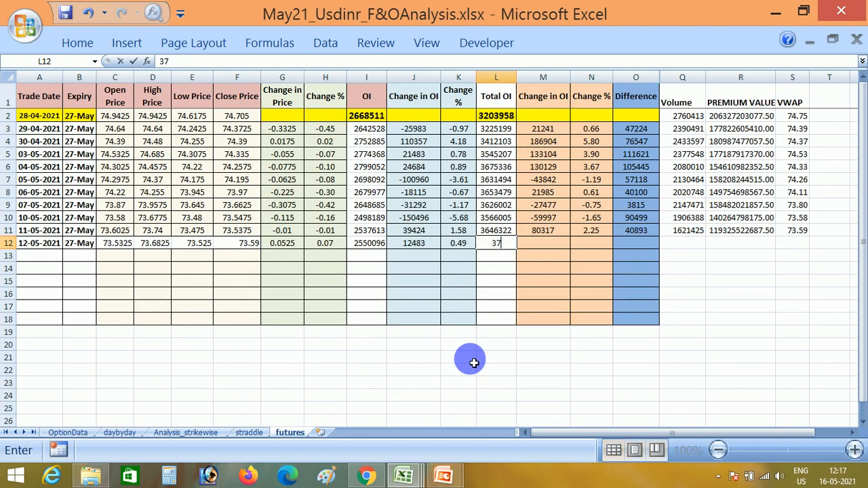
pyautogui.press('Tab')
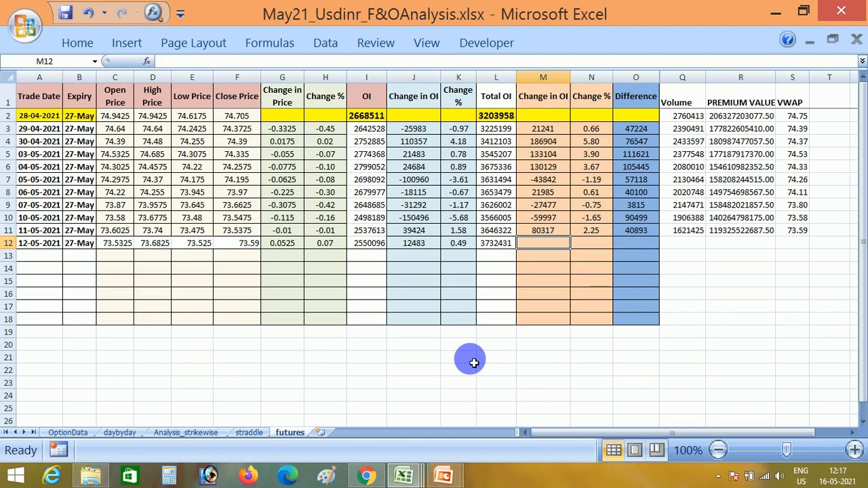
# Fill the total Change in OI, Change % and Difference formulas down from row 11 into M12:O12.
pyautogui.hotkey('shift', 'Right')
pyautogui.hotkey('shift', 'Right')
pyautogui.hotkey('ctrl', 'd')
pyautogui.press('Right')
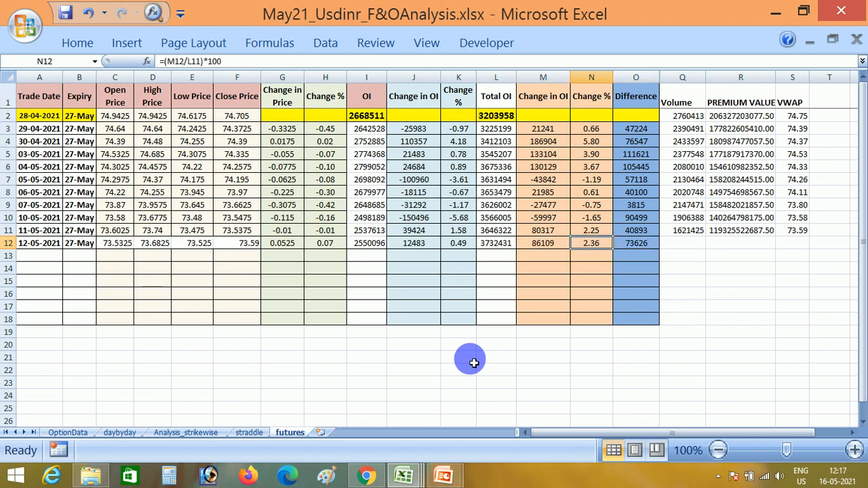
pyautogui.press('Left')
pyautogui.press('Right')
pyautogui.press('Right')
pyautogui.press('Right')
# Copy the 27-May-21 traded quantity from L6 of MacroforUsdinr.xlsm's Future sheet into the Volume cell Q12 of the futures sheet.
pyautogui.hotkey('alt', 'Tab')
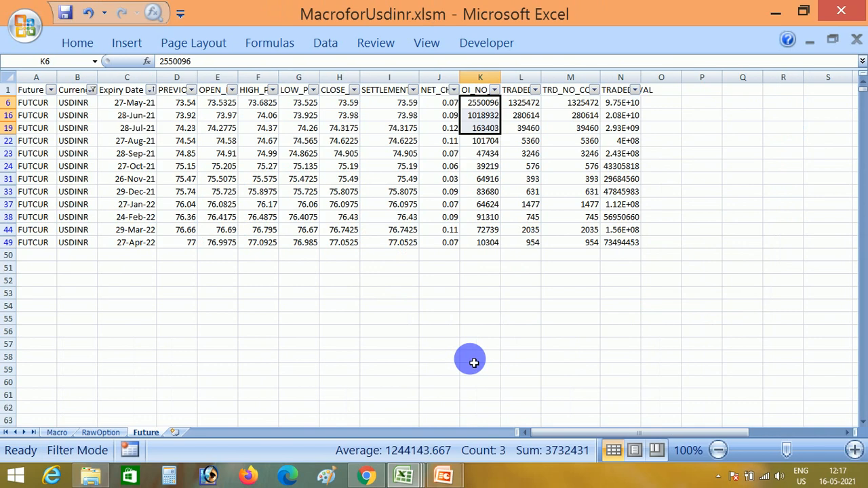
pyautogui.press('Right')
pyautogui.press('Right')
pyautogui.press('Left')
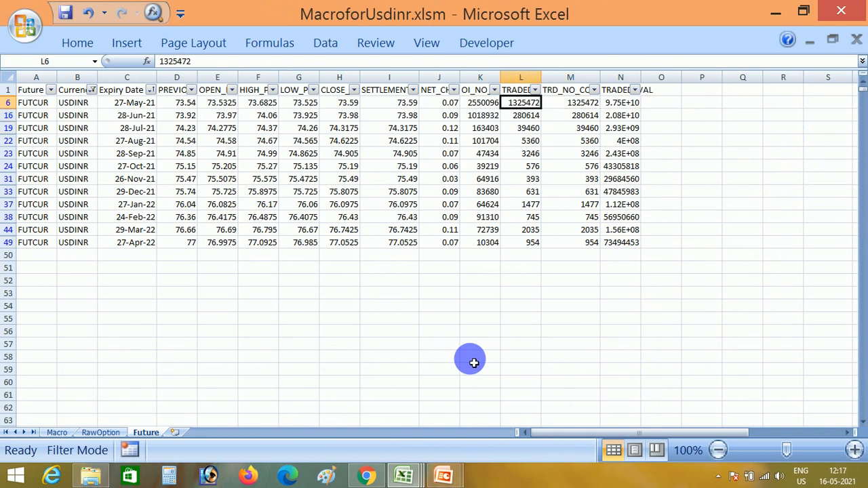
pyautogui.hotkey('ctrl', 'c')
pyautogui.hotkey('alt', 'Tab')
pyautogui.press('Tab')
pyautogui.press('Tab')
pyautogui.press('Return')
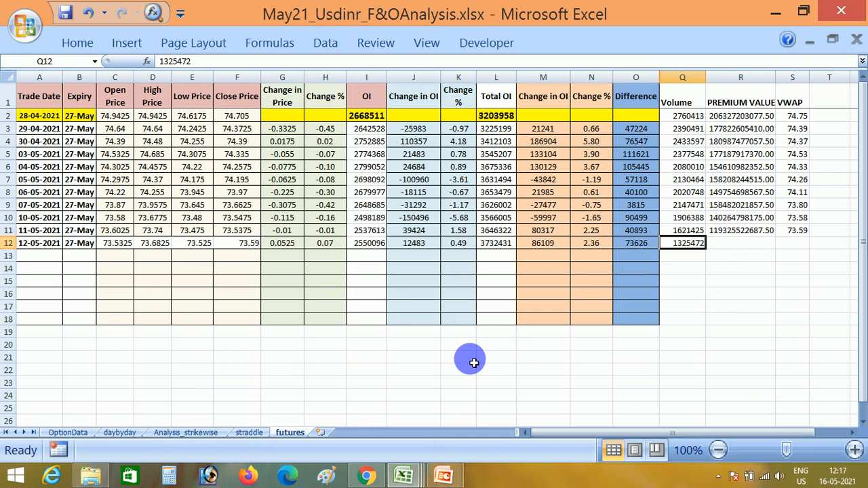
# Copy the 27-May-21 traded value from N6 of MacroforUsdinr.xlsm's Future sheet into the PREMIUM VALUE cell R12 of the futures sheet.
pyautogui.press('Right')
pyautogui.hotkey('alt', 'Tab')
pyautogui.press('Tab')
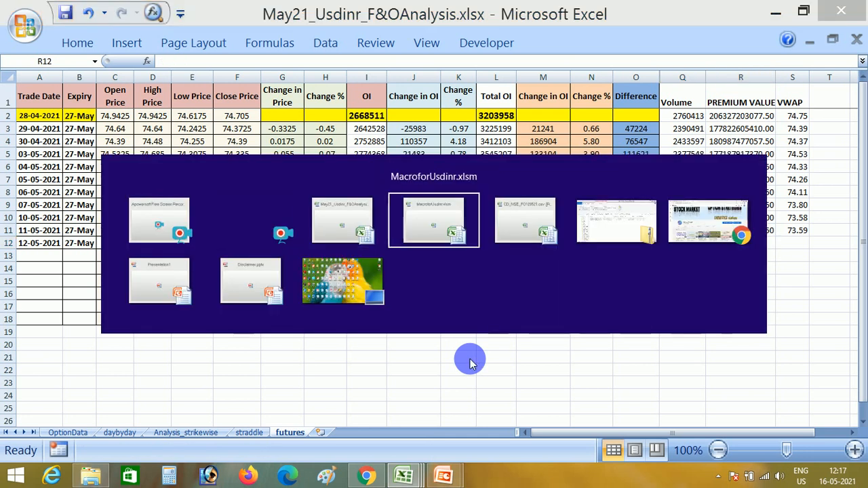
pyautogui.press('Right')
pyautogui.press('Right')
pyautogui.hotkey('ctrl', 'c')
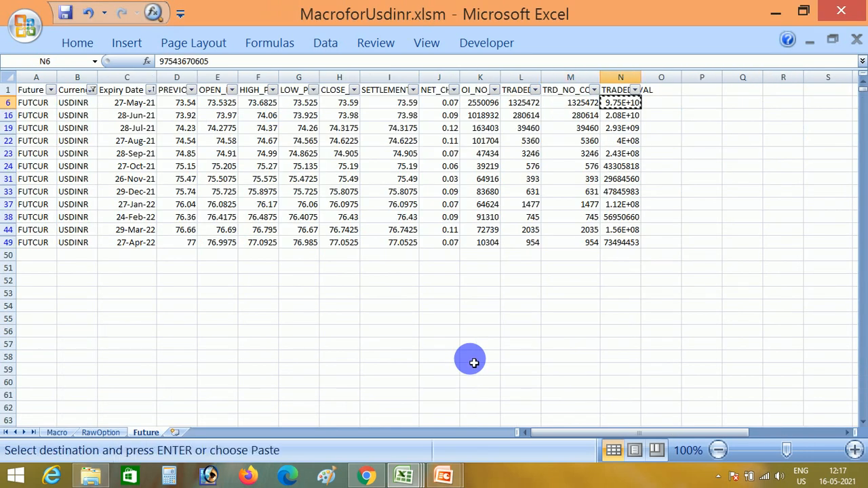
pyautogui.hotkey('alt', 'Tab')
pyautogui.press('Tab')
pyautogui.press('Return')
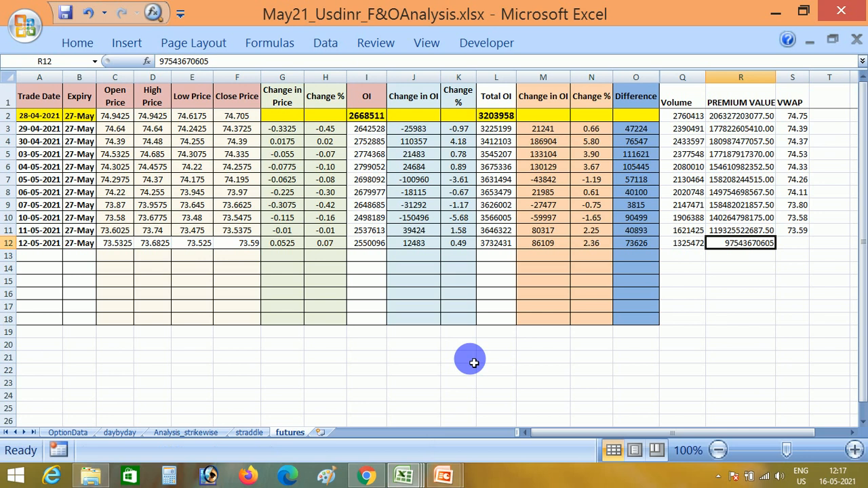
# Fill the VWAP formula down from S11 into S12.
pyautogui.press('Right')
pyautogui.press('Up')
pyautogui.press('Down')
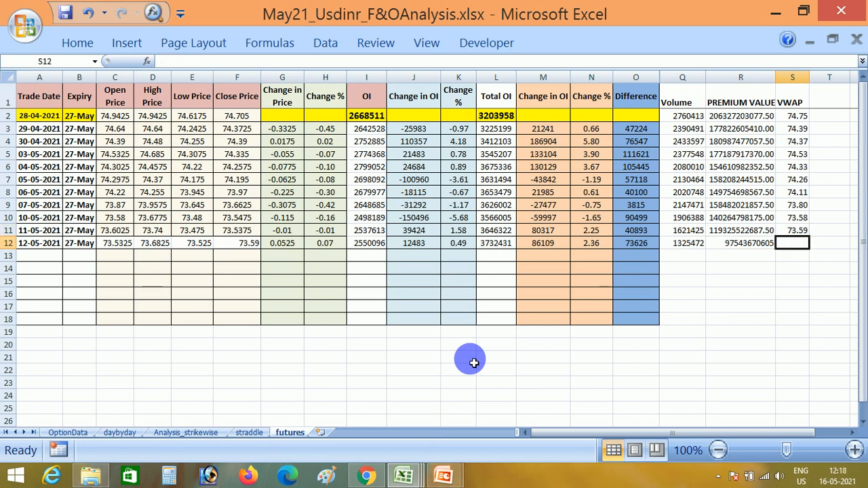
pyautogui.hotkey('ctrl', 'd')
pyautogui.press('Up')
pyautogui.press('Down')
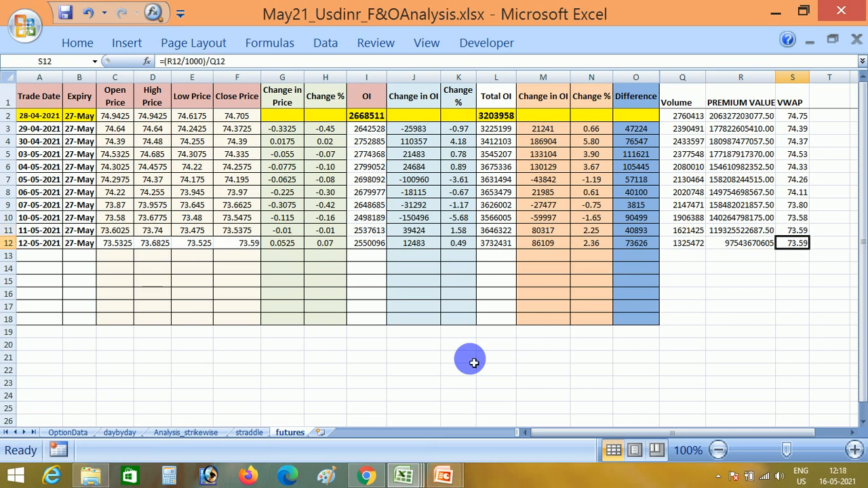
# Apply row 11's formatting to the 12-05-2021 row, A12 through S12, by pasting only the formats.
pyautogui.press('Left')
pyautogui.press('Up')
pyautogui.press('Left')
pyautogui.press('Home')
pyautogui.hotkey('shift', 'ctrl', 'Right')
pyautogui.hotkey('ctrl', 'c')
pyautogui.press('Down')
pyautogui.hotkey('shift', 'ctrl', 'Right')
pyautogui.hotkey('ctrl', 'alt', 'v')
pyautogui.press('t')
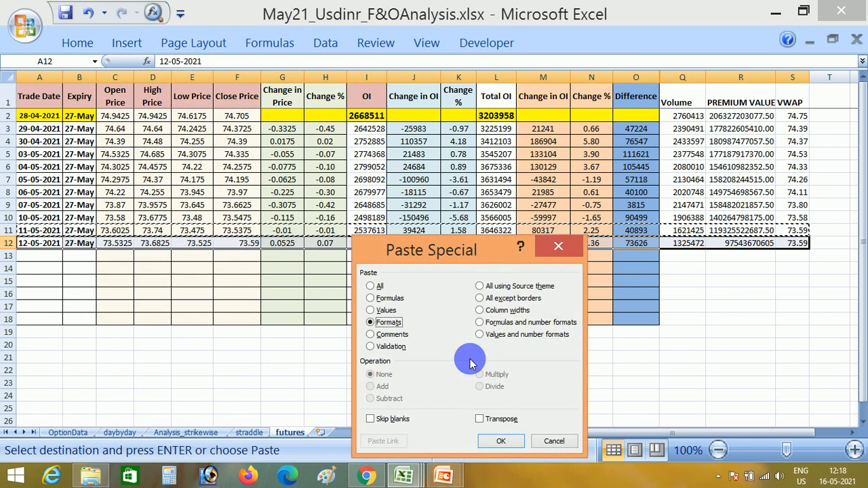
pyautogui.press('Return')
pyautogui.press('Escape')
pyautogui.press('Down')
pyautogui.press('Up')
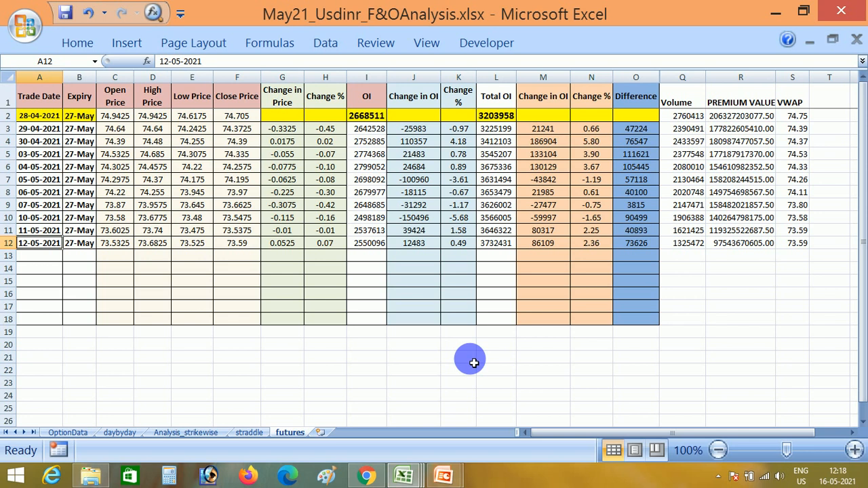
# Examine the price, OI and total OI figures across the 12-05-2021 row of the futures sheet.
pyautogui.press('Right')
pyautogui.press('Right')
pyautogui.press('Right')
pyautogui.press('Right')
pyautogui.press('Right')
pyautogui.press('Right')
pyautogui.press('Right')
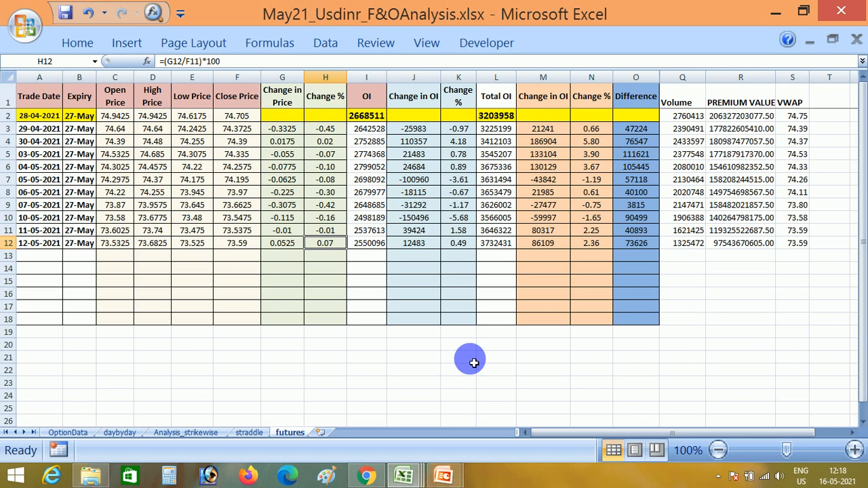
pyautogui.press('Right')
pyautogui.press('Right')
pyautogui.press('Right')
pyautogui.press('Right')
pyautogui.press('Right')
pyautogui.press('Right')
pyautogui.press('Right')
pyautogui.press('Left')
pyautogui.press('Left')
pyautogui.press('Left')
pyautogui.press('Left')
pyautogui.press('Left')
pyautogui.press('Left')
pyautogui.press('Left')
pyautogui.press('Left')
pyautogui.press('Left')
pyautogui.press('Left')
pyautogui.press('Left')
pyautogui.press('Left')
pyautogui.press('Left')
pyautogui.press('Left')
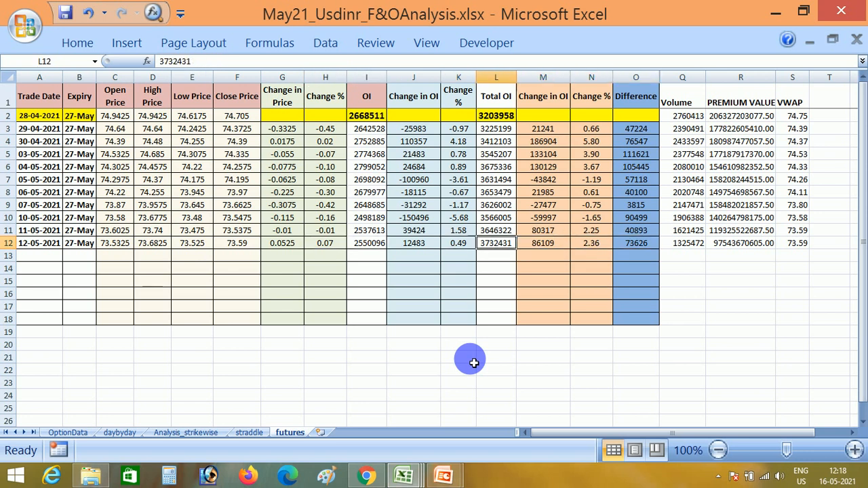
# Open CD_NSE_FO140521.csv from CD_Bhavcopy140521.zip in the May21 folder using File Explorer.
pyautogui.press('Down')
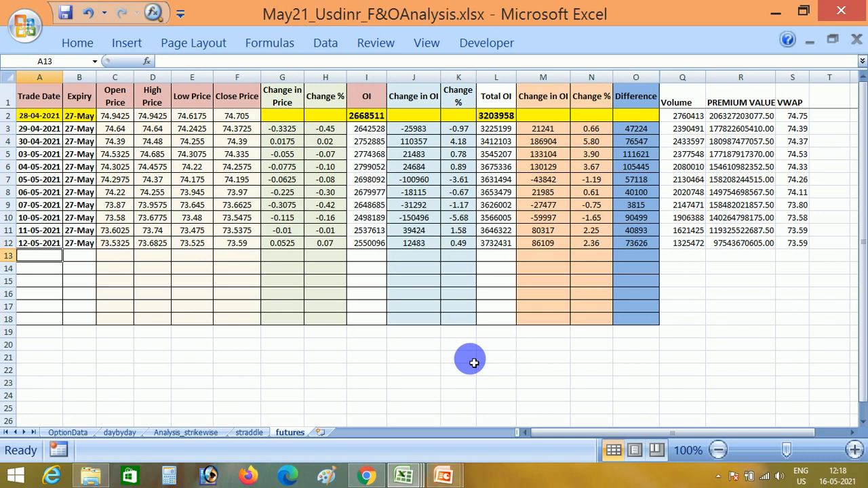
pyautogui.click(95, 477)
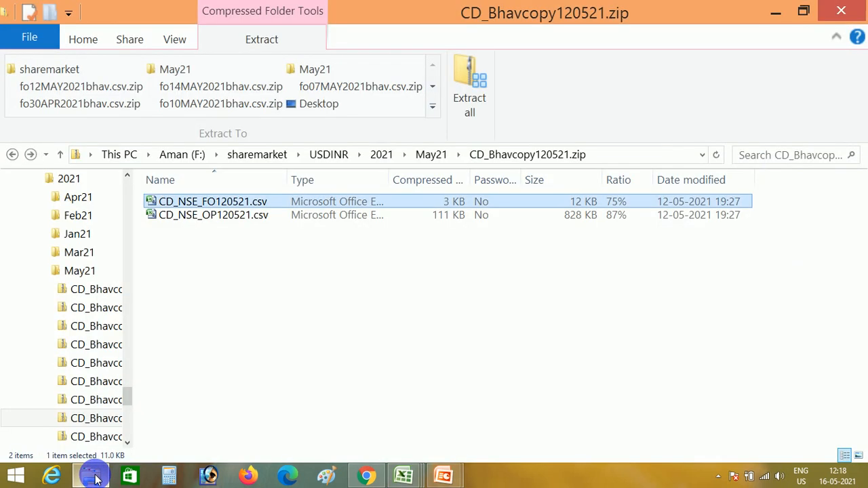
pyautogui.hotkey('alt', 'Up')
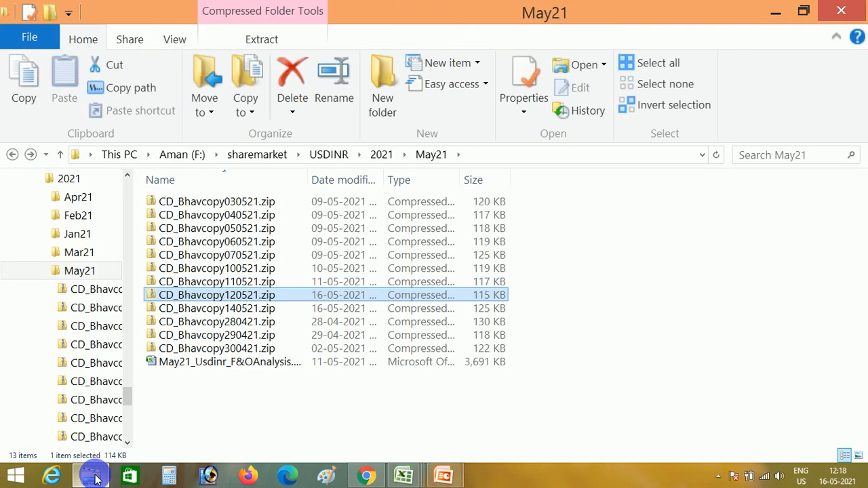
pyautogui.press('Down')
pyautogui.press('Return')
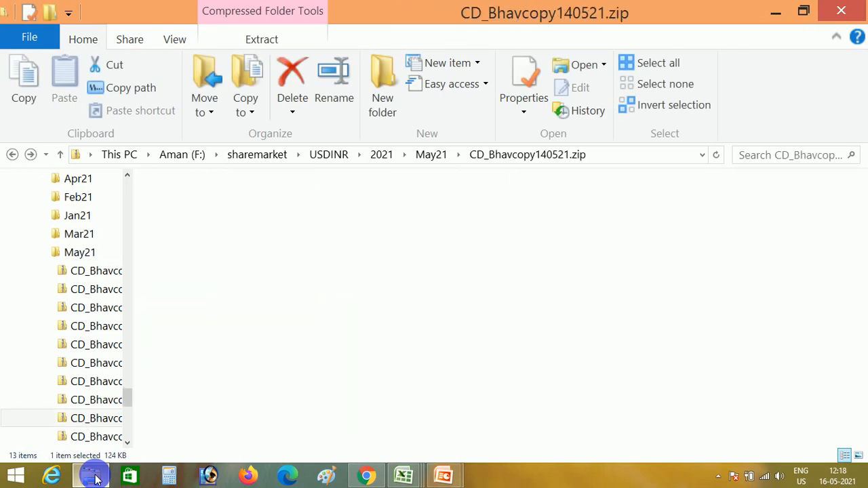
pyautogui.press('Down')
pyautogui.press('Up')
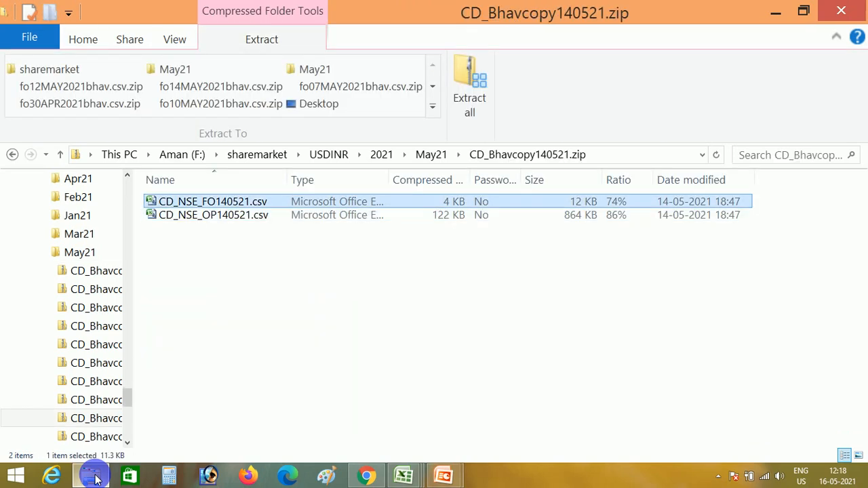
pyautogui.press('Return')
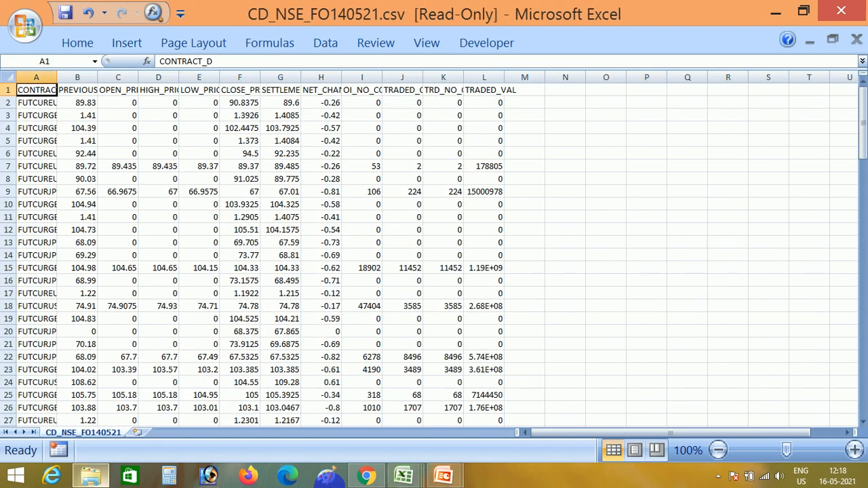
# Remove the filter from MacroforUsdinr.xlsm's Future sheet and delete all of its 12-May data.
pyautogui.click(412, 478)
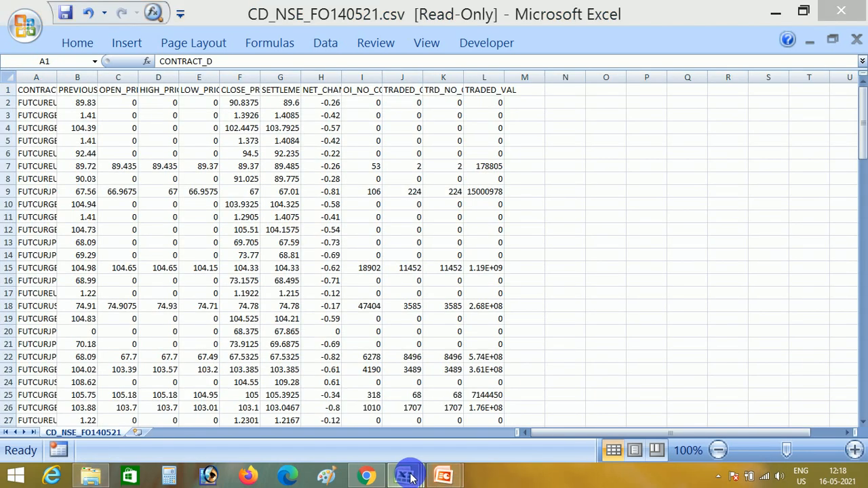
pyautogui.click(215, 400)
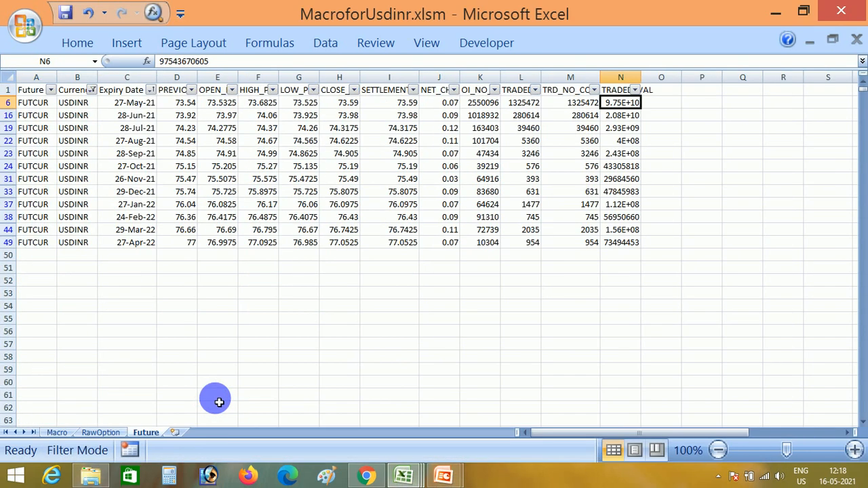
pyautogui.press('Up')
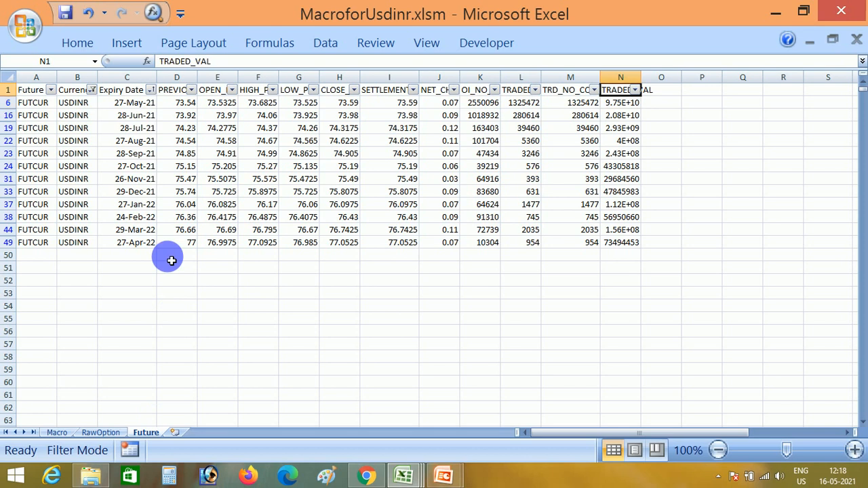
pyautogui.hotkey('alt', 'd')
pyautogui.press('f')
pyautogui.press('f')
pyautogui.hotkey('ctrl', 'Left')
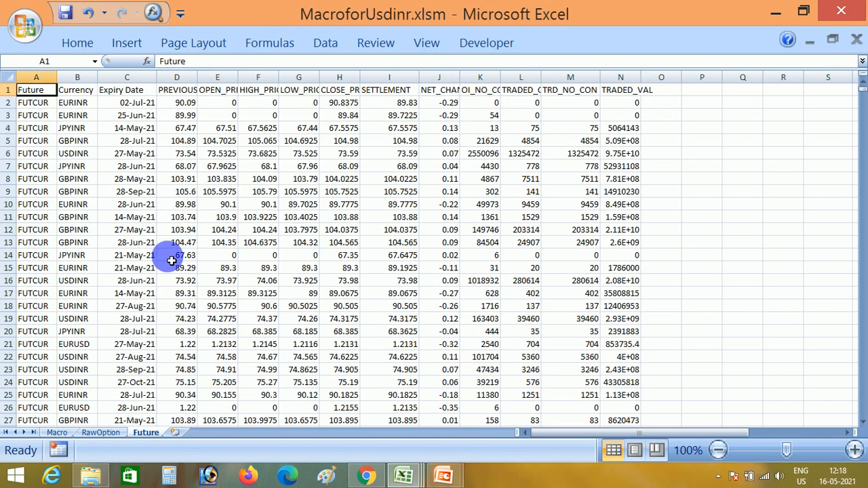
pyautogui.hotkey('ctrl', 'shift', 'End')
pyautogui.press('Delete')
pyautogui.hotkey('ctrl', 'Home')
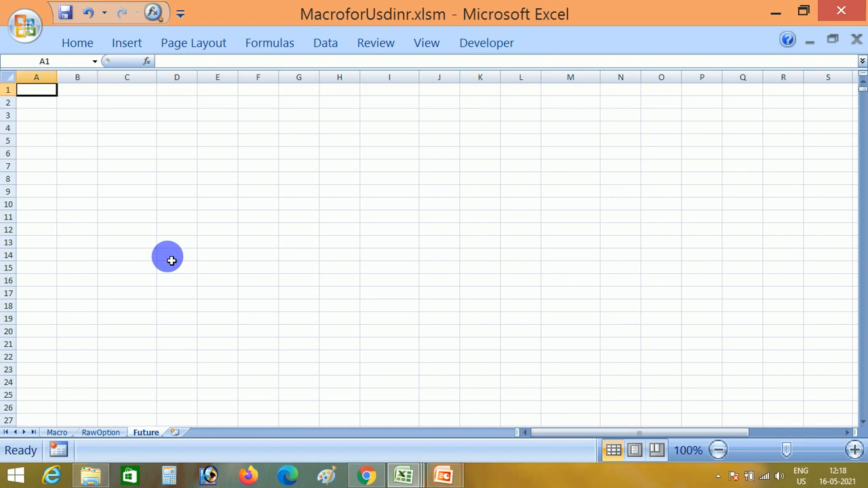
# Copy all data from CD_NSE_FO140521.csv and paste it into the Future sheet of MacroforUsdinr.xlsm starting at A1.
pyautogui.hotkey('alt', 'Tab')
pyautogui.hotkey('alt', 'Tab')
pyautogui.hotkey('alt', 'Tab')
pyautogui.hotkey('alt', 'Tab')
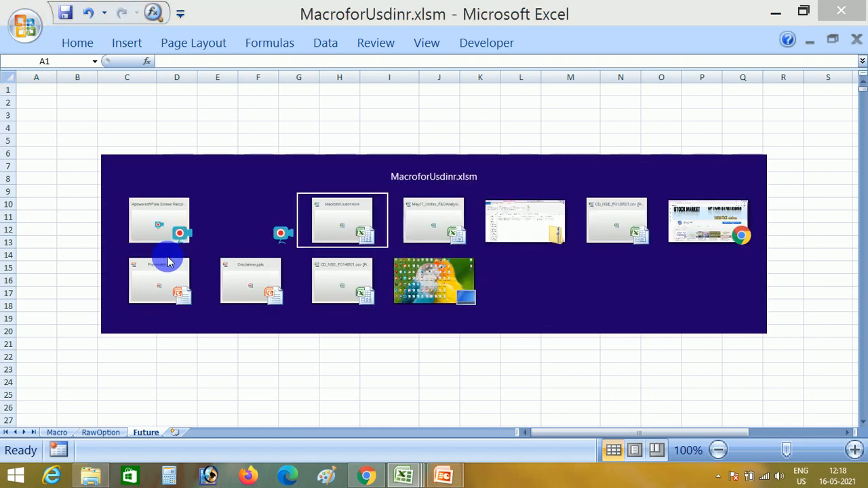
pyautogui.hotkey('alt', 'Tab')
pyautogui.hotkey('alt', 'Tab')
pyautogui.hotkey('alt', 'Tab')
pyautogui.hotkey('alt', 'Tab')
pyautogui.hotkey('alt', 'Tab')
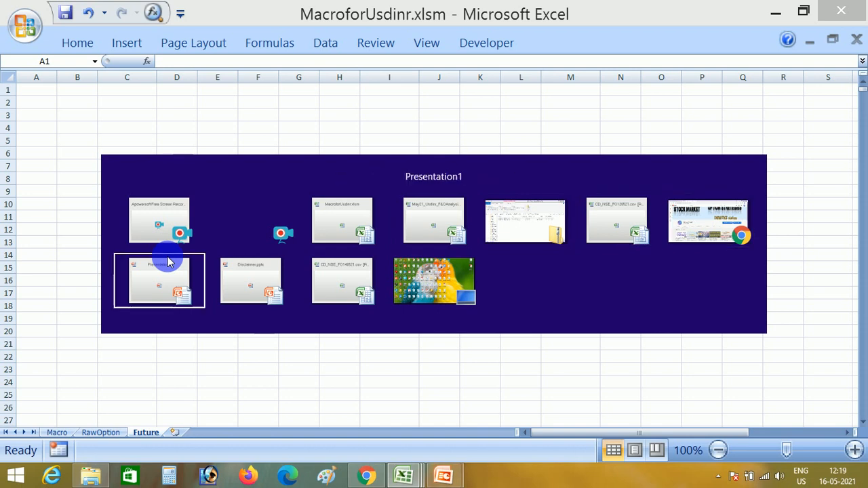
pyautogui.hotkey('ctrl', 'shift', 'End')
pyautogui.hotkey('ctrl', 'c')
pyautogui.hotkey('alt', 'Tab')
pyautogui.hotkey('alt', 'Tab')
pyautogui.hotkey('alt', 'Tab')
pyautogui.hotkey('alt', 'Tab')
pyautogui.hotkey('alt', 'Tab')
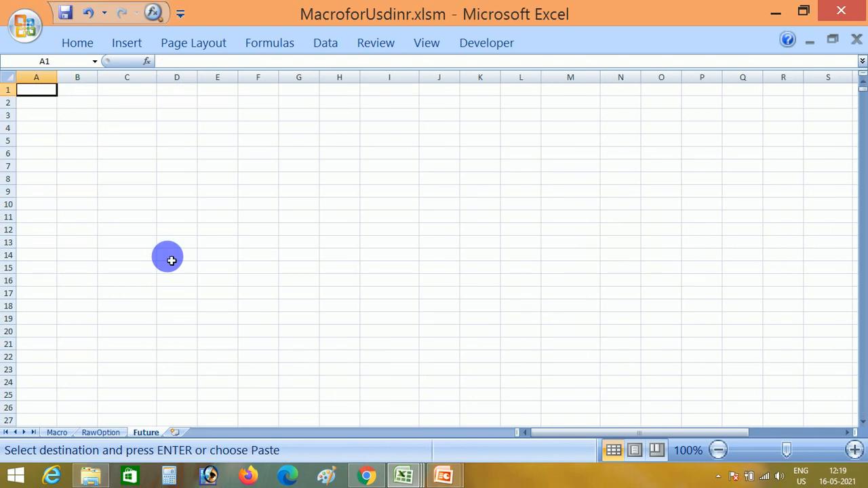
pyautogui.hotkey('ctrl', 'v')
# Run the futures macro from the Macro sheet to filter the pasted data to USDINR and copy the nearest expiry's prices.
pyautogui.hotkey('ctrl', 'pageup')
pyautogui.hotkey('ctrl', 'pageup')
pyautogui.click(172, 261)
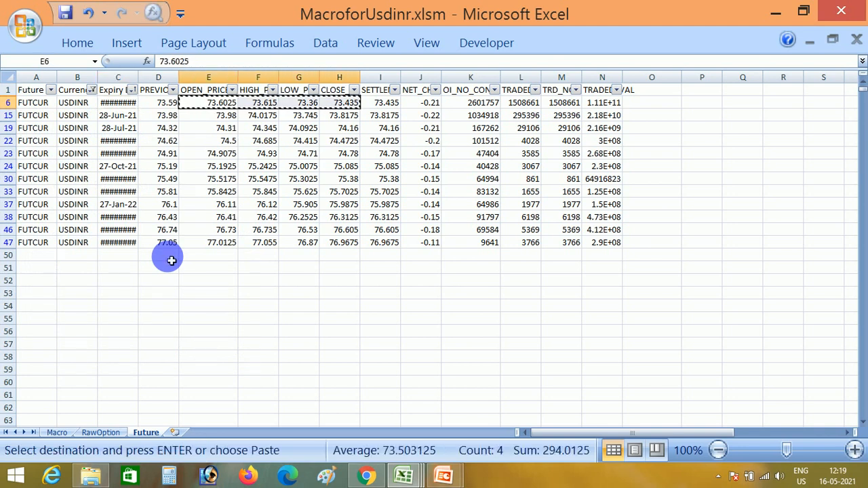
# Paste the copied open, high, low and close prices into C13:F13 of the futures sheet and fill the 27-May expiry into B13.
pyautogui.hotkey('alt', 'Tab')
pyautogui.hotkey('alt', 'Tab')
pyautogui.hotkey('alt', 'Tab')
pyautogui.press('Right')
pyautogui.hotkey('ctrl', 'd')
pyautogui.press('Left')
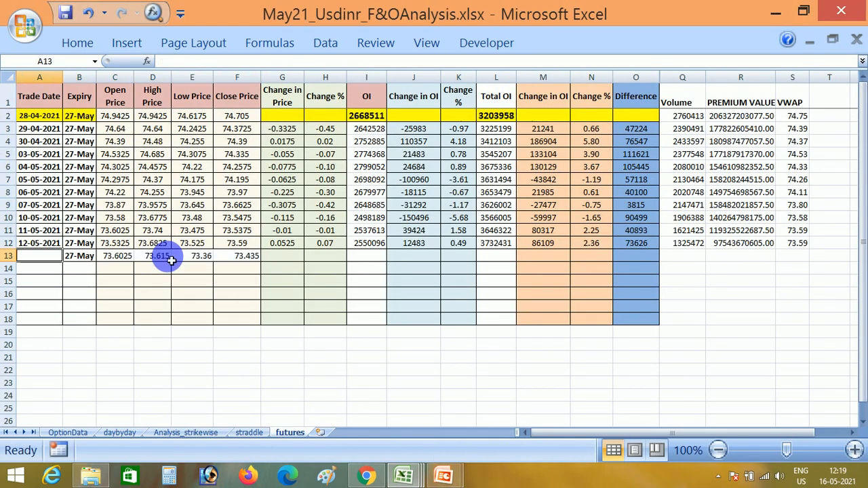
# Enter the trade date 14/5 in A13 and fill the Change in Price and Change % formulas down into G13:H13.
pyautogui.write('1')
pyautogui.write('4/5')
pyautogui.press('Right')
pyautogui.press('Right')
pyautogui.press('Right')
pyautogui.press('Right')
pyautogui.press('Right')
pyautogui.press('Right')
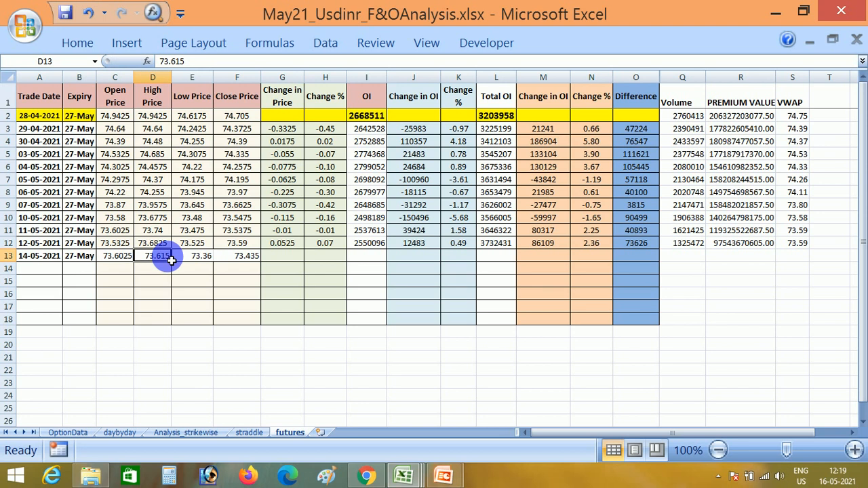
pyautogui.hotkey('shift', 'Right')
pyautogui.press('Right')
pyautogui.press('Right')
# Copy the nearest expiry's open interest from K6 of MacroforUsdinr.xlsm's Future sheet into the OI cell I13 of the futures sheet.
pyautogui.hotkey('alt', 'Tab')
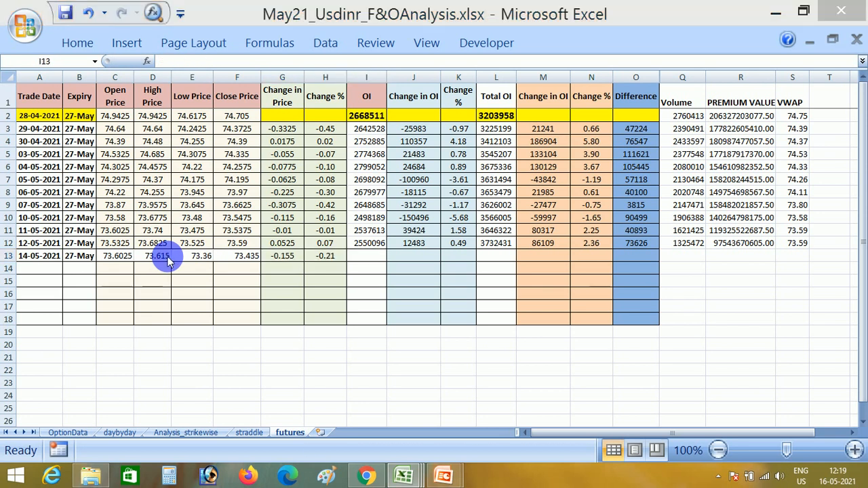
pyautogui.hotkey('alt', 'Tab')
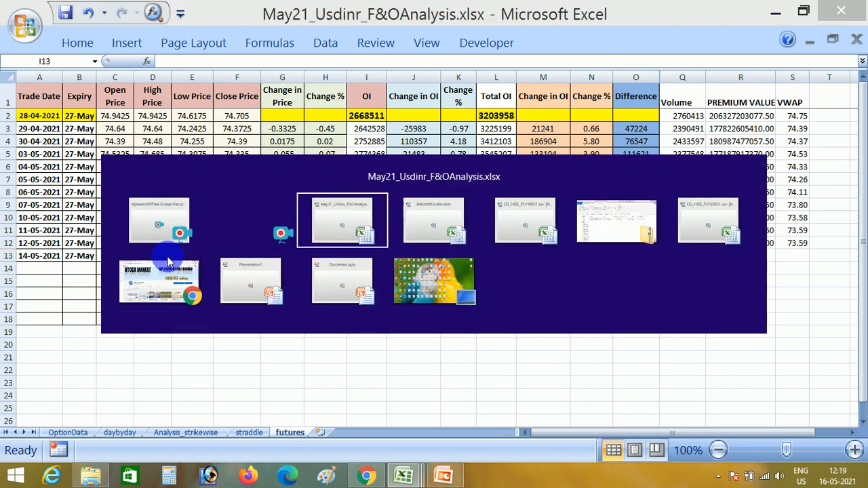
pyautogui.press('Tab')
pyautogui.press('Right')
pyautogui.press('Right')
pyautogui.press('Right')
pyautogui.press('Right')
pyautogui.press('Right')
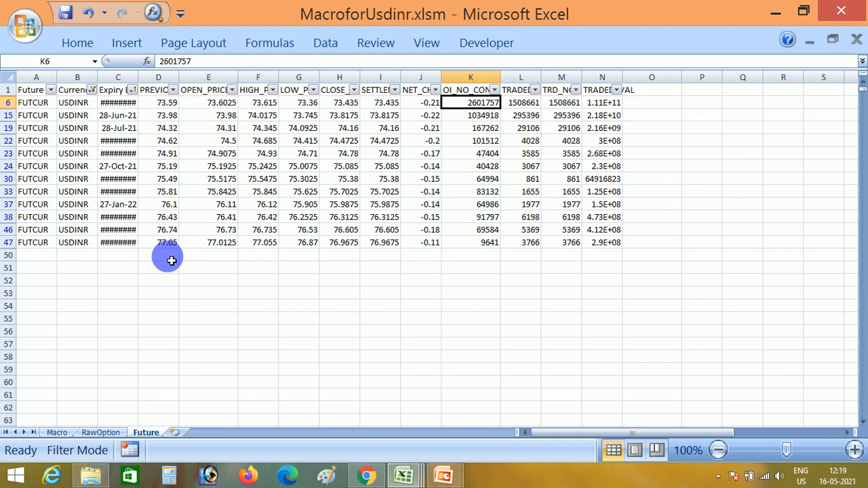
pyautogui.hotkey('ctrl', 'c')
pyautogui.hotkey('alt', 'Tab')
pyautogui.press('Tab')
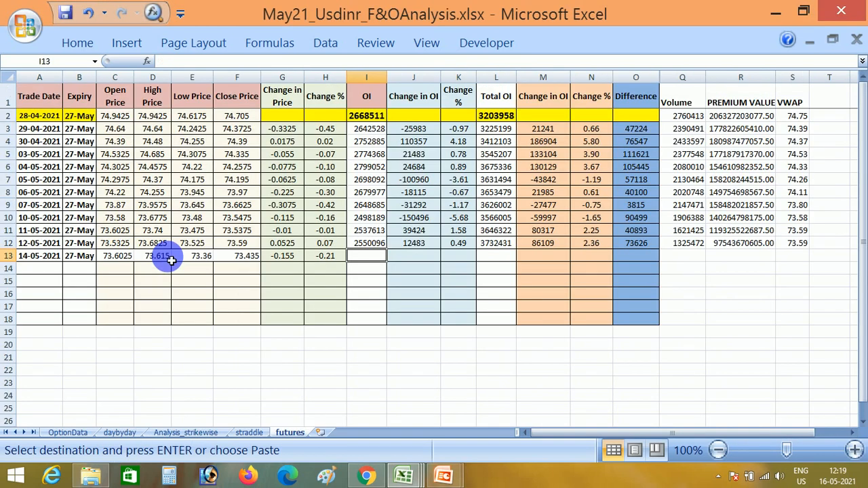
pyautogui.press('Return')
# Fill the OI change and percentage change formulas from row 12 down into J13:K13.
pyautogui.press('Right')
pyautogui.hotkey('shift', 'Right')
pyautogui.hotkey('ctrl', 'd')
# Sum the open interest of the three nearest USDINR expiries on the Future sheet and enter 3803937 as Total OI in L13.
pyautogui.press('Right')
pyautogui.press('Right')
pyautogui.hotkey('alt', 'Tab')
pyautogui.press('Tab')
pyautogui.press('Tab')
pyautogui.hotkey('shift', 'Down')
pyautogui.hotkey('shift', 'Down')
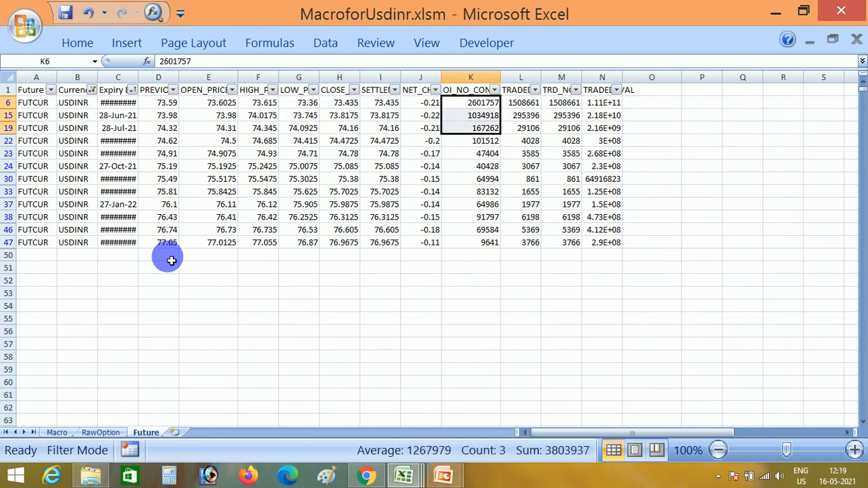
pyautogui.hotkey('alt', 'Tab')
pyautogui.hotkey('alt', 'Tab')
pyautogui.press('Tab')
pyautogui.write('3')
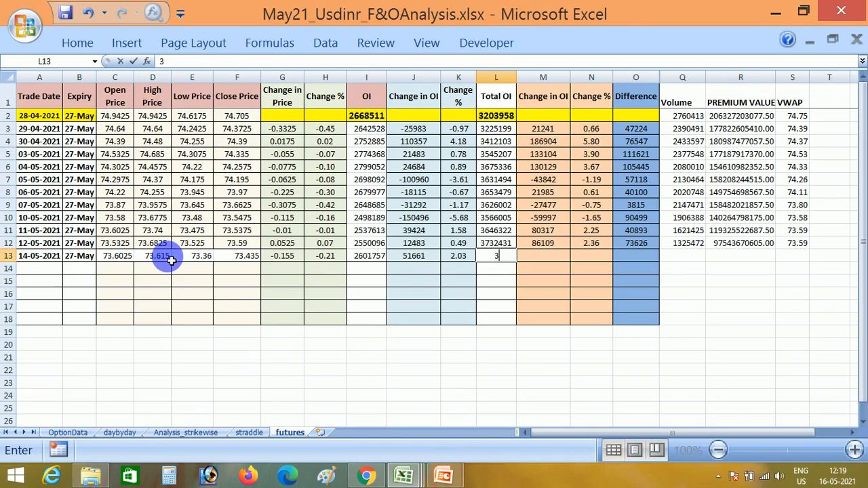
pyautogui.press('Return')
pyautogui.press('Up')
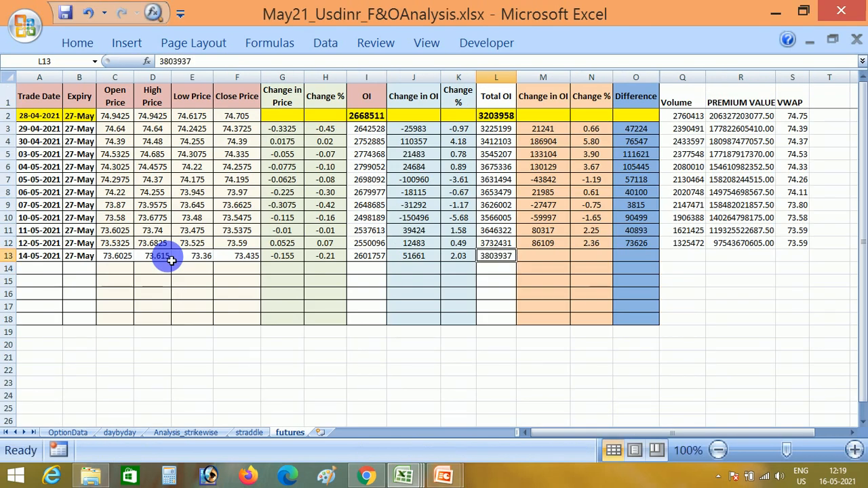
# Fill the Total OI change, percentage change and Difference formulas from row 12 down into M13:O13.
pyautogui.press('Right')
pyautogui.hotkey('shift', 'Right')
pyautogui.hotkey('shift', 'Right')
pyautogui.hotkey('ctrl', 'd')
# Copy the nearest expiry's traded contracts and traded value from M6:N6 of the Future sheet into Volume and PREMIUM VALUE, Q13:R13.
pyautogui.press('Right')
pyautogui.press('Right')
pyautogui.press('Right')
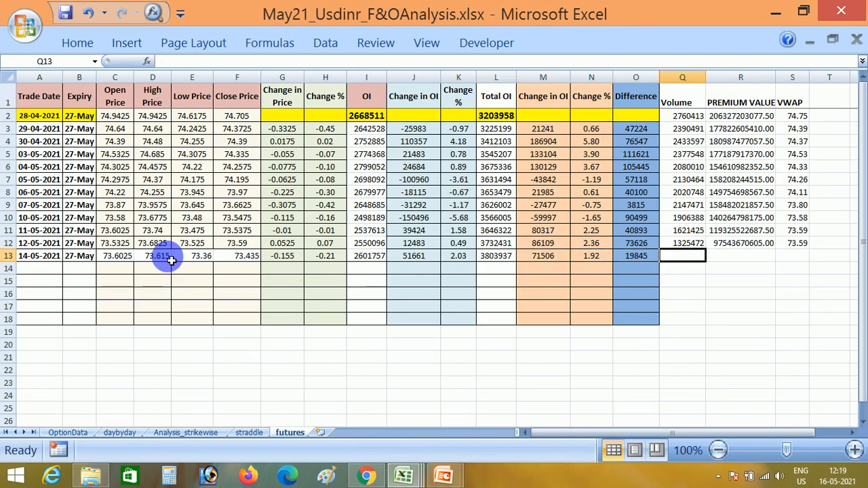
pyautogui.hotkey('alt', 'Tab')
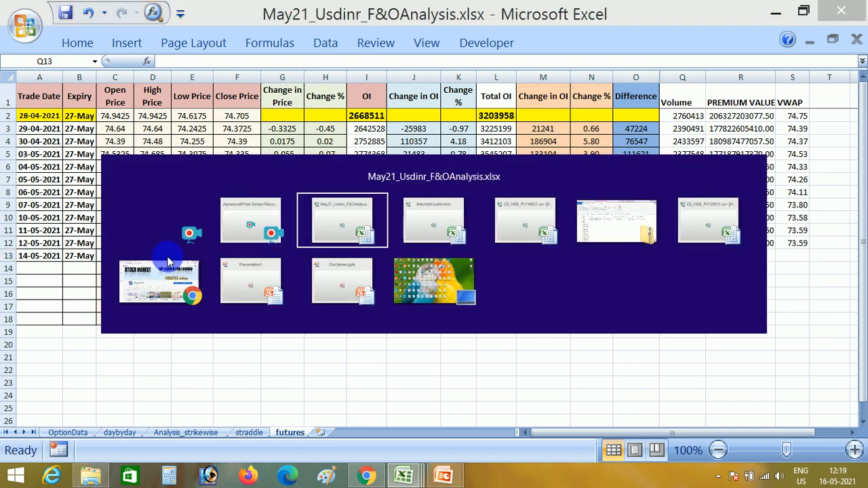
pyautogui.press('Right')
pyautogui.press('Right')
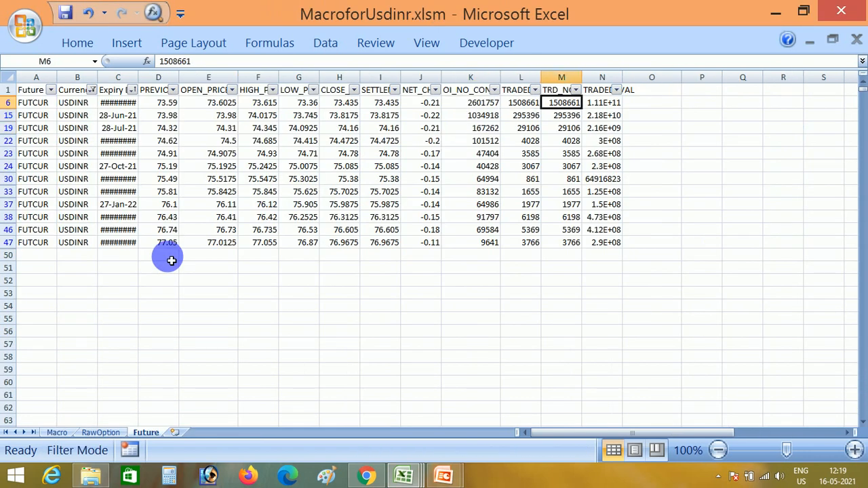
pyautogui.hotkey('shift', 'Right')
pyautogui.hotkey('ctrl', 'c')
pyautogui.hotkey('alt', 'Tab')
pyautogui.hotkey('alt', 'shift', 'Tab')
pyautogui.hotkey('alt', 'Tab')
pyautogui.hotkey('alt', 'Tab')
pyautogui.hotkey('alt', 'Tab')
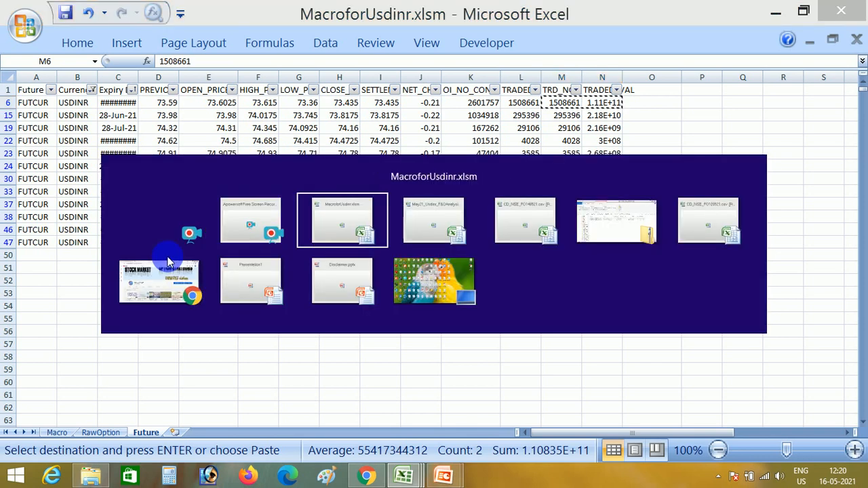
pyautogui.press('Right')
pyautogui.press('Left')
pyautogui.press('Return')
# Fill the VWAP formula down from S12 into S13.
pyautogui.press('Right')
pyautogui.press('Right')
pyautogui.hotkey('ctrl', 'd')
# Apply row 12's formatting to the 14-05-2021 row, A13 through S13, by pasting only the formats.
pyautogui.press('Left')
pyautogui.press('Left')
pyautogui.press('Up')
pyautogui.hotkey('ctrl', 'Left')
pyautogui.hotkey('ctrl', 'shift', 'Right')
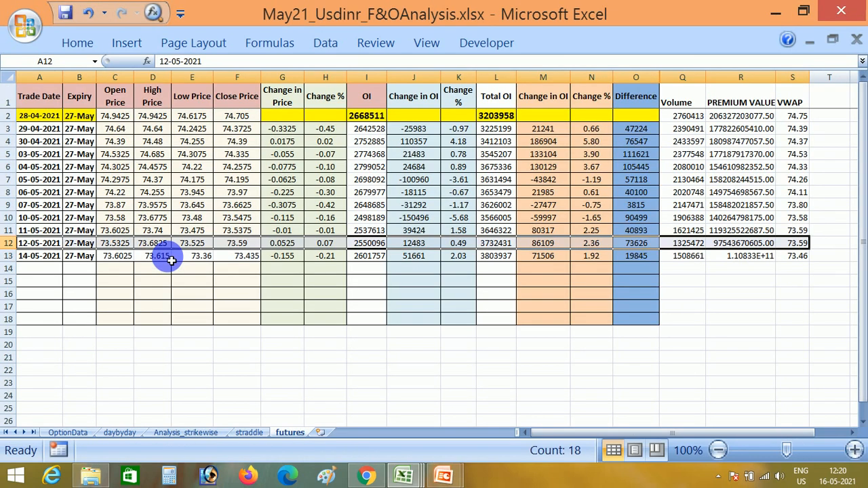
pyautogui.hotkey('ctrl', 'c')
pyautogui.press('Down')
pyautogui.hotkey('ctrl', 'shift', 'Right')
pyautogui.hotkey('shift', 'F10')
pyautogui.press('s')
pyautogui.press('t')
pyautogui.press('Return')
pyautogui.press('Escape')
pyautogui.press('Down')
pyautogui.press('Up')
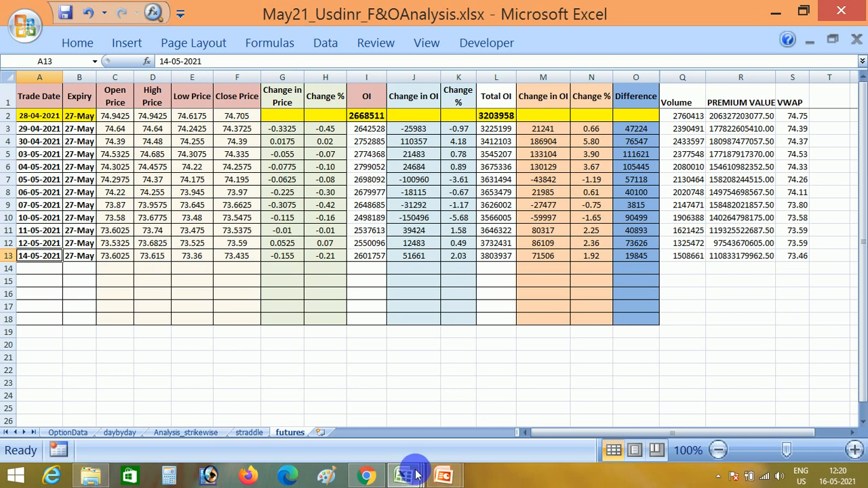
# Remove the filter from MacroforUsdinr.xlsm's Future sheet and delete all of its 14-May data.
pyautogui.moveTo(404, 475)
pyautogui.click(228, 405)
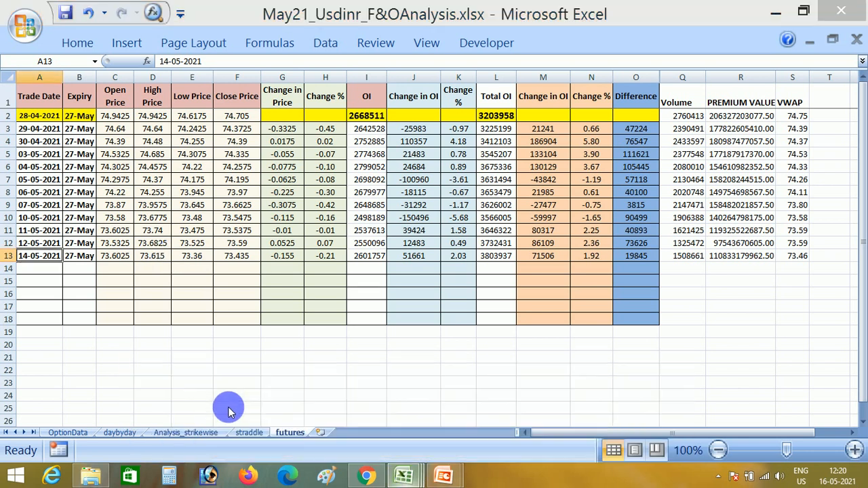
pyautogui.hotkey('ctrl', 'Up')
pyautogui.hotkey('ctrl', 'Left')
pyautogui.hotkey('alt', 'd')
pyautogui.press('f')
pyautogui.press('f')
pyautogui.hotkey('ctrl', 'shift', 'End')
pyautogui.press('Delete')
pyautogui.hotkey('ctrl', 'Home')
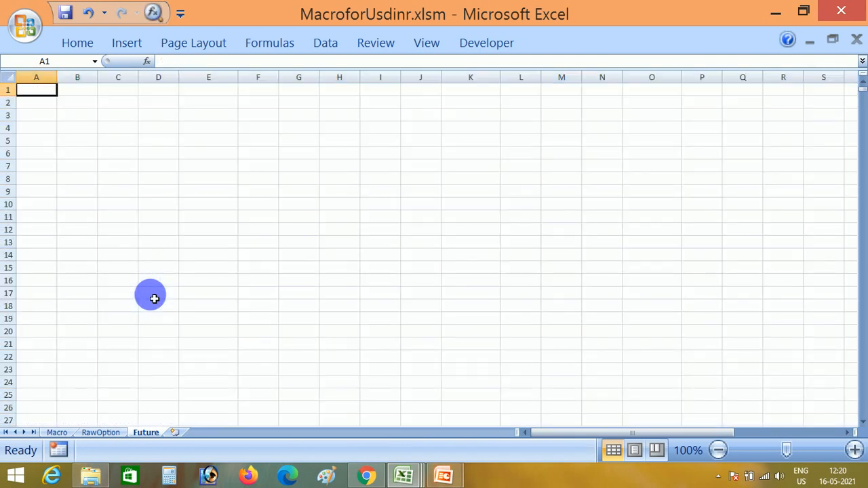
# Switch to the RawOption sheet of MacroforUsdinr.xlsm and close the CD_NSE_FO140521.csv workbook.
pyautogui.hotkey('ctrl', 'pageup')
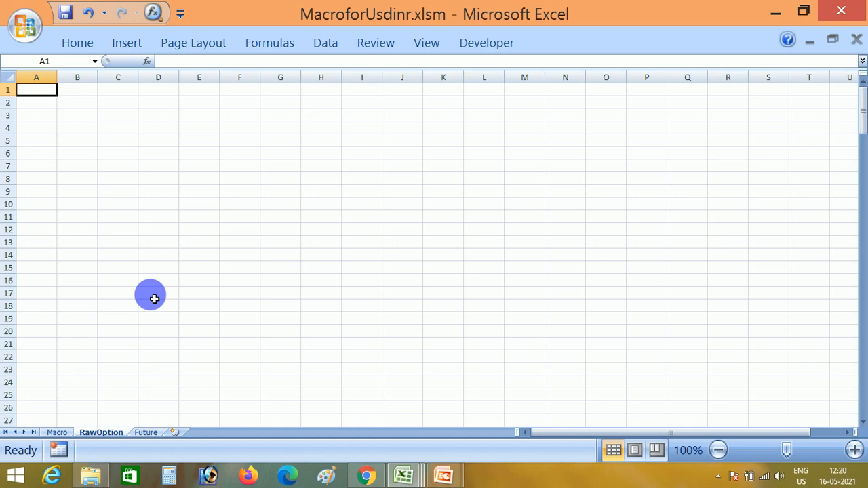
pyautogui.click(402, 477)
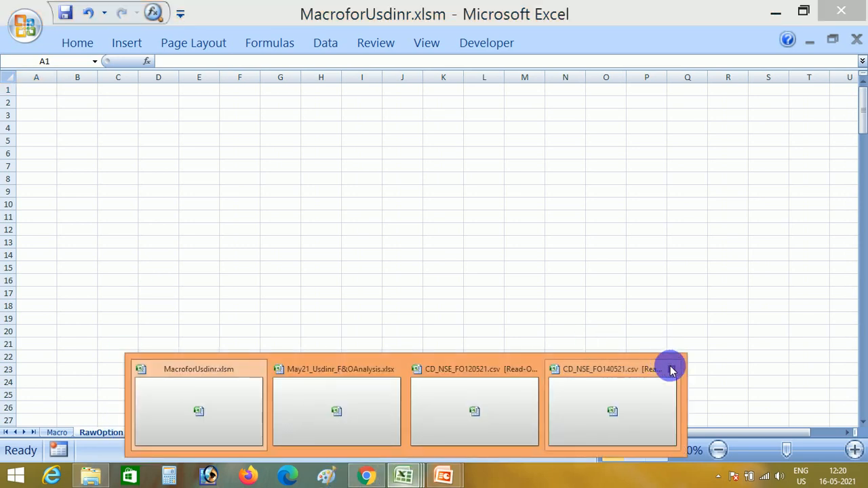
pyautogui.click(672, 370)
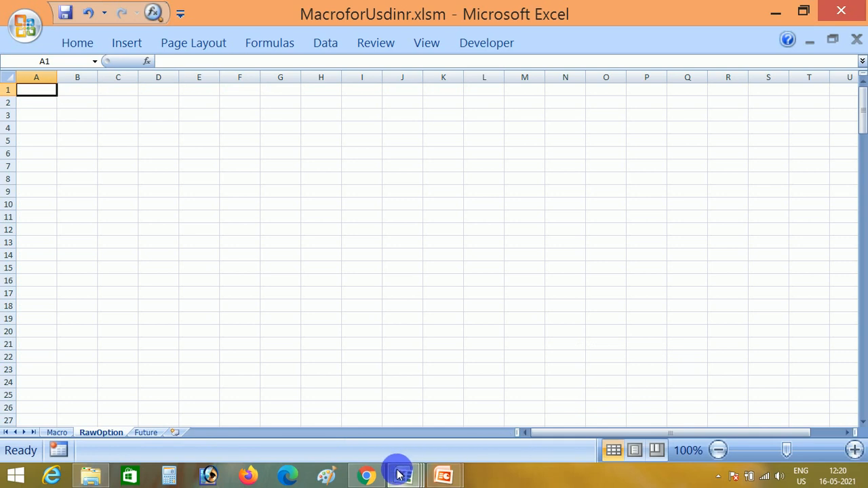
# Close the CD_NSE_FO120521.csv workbook without saving its changes.
pyautogui.moveTo(402, 476)
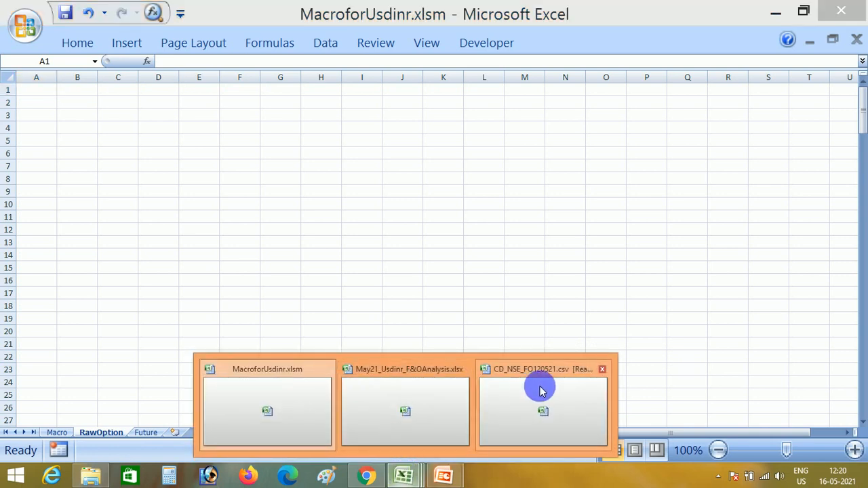
pyautogui.click(602, 370)
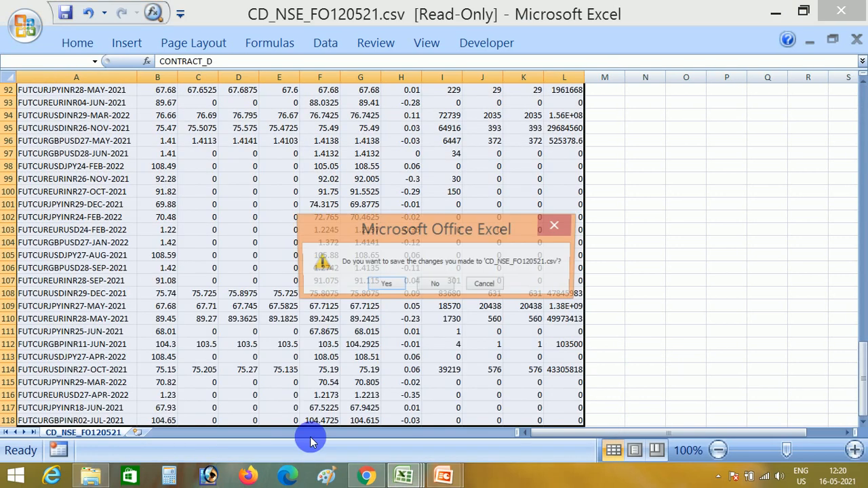
pyautogui.click(437, 284)
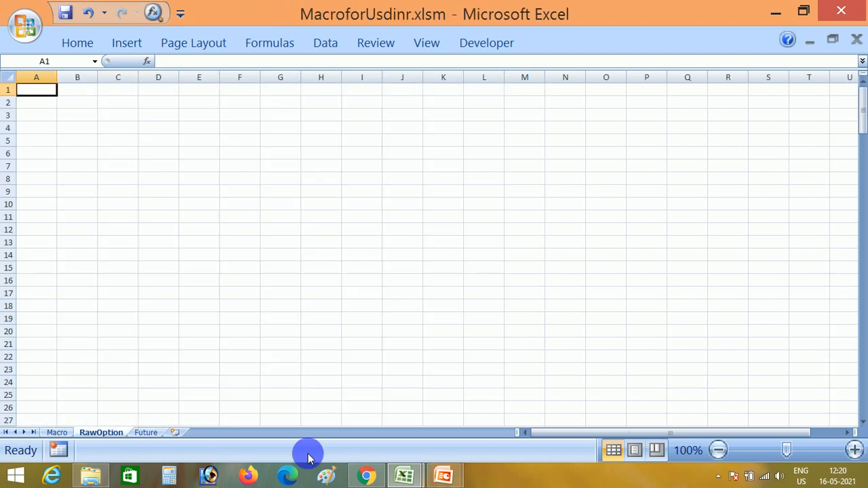
# Switch to File Explorer and open CD_NSE_OP120521.csv from CD_Bhavcopy120521.zip in the May21 folder.
pyautogui.click(92, 473)
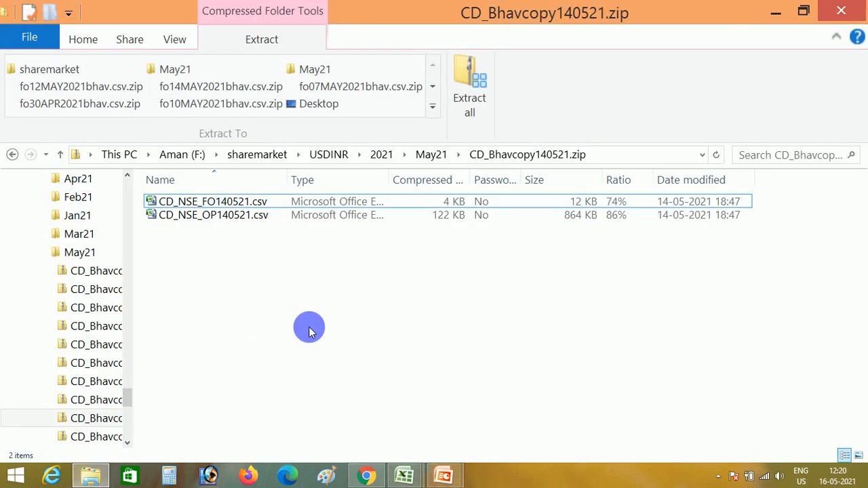
pyautogui.press('BackSpace')
pyautogui.press('Up')
pyautogui.press('Return')
pyautogui.press('Down')
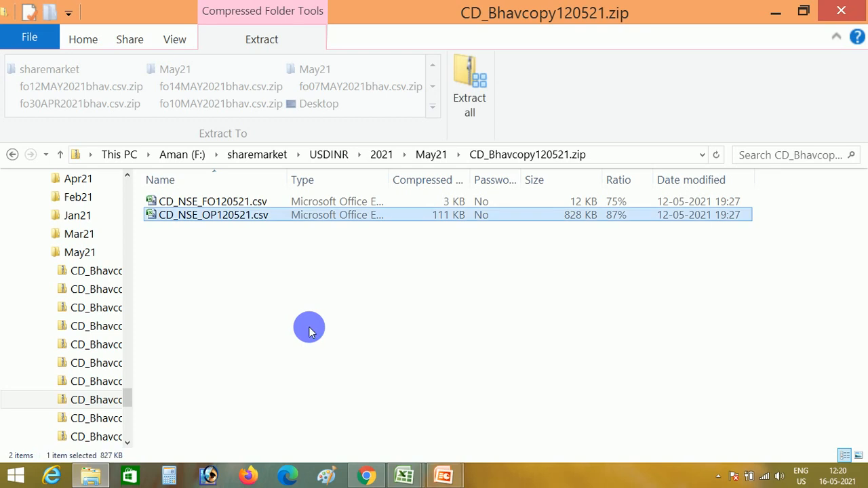
pyautogui.press('Return')
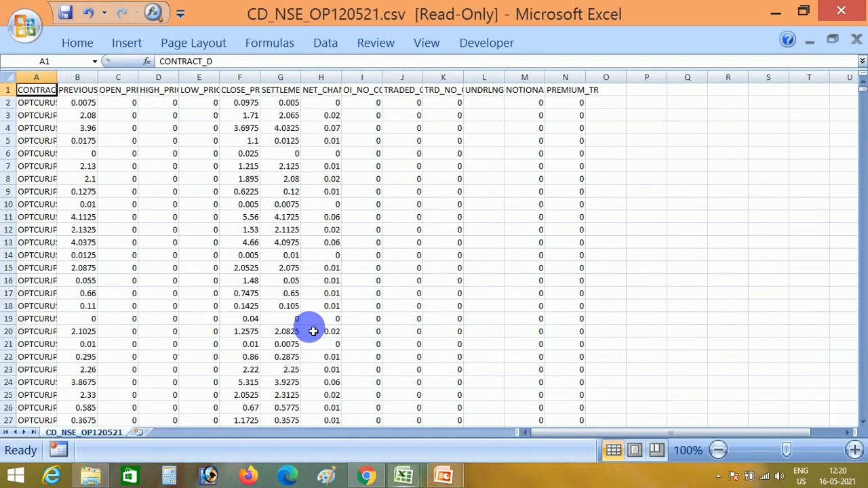
# Copy all data from CD_NSE_OP120521.csv and paste it at A1 of MacroforUsdinr.xlsm's RawOption sheet.
pyautogui.hotkey('ctrl', 'shift', 'End')
pyautogui.hotkey('ctrl', 'c')
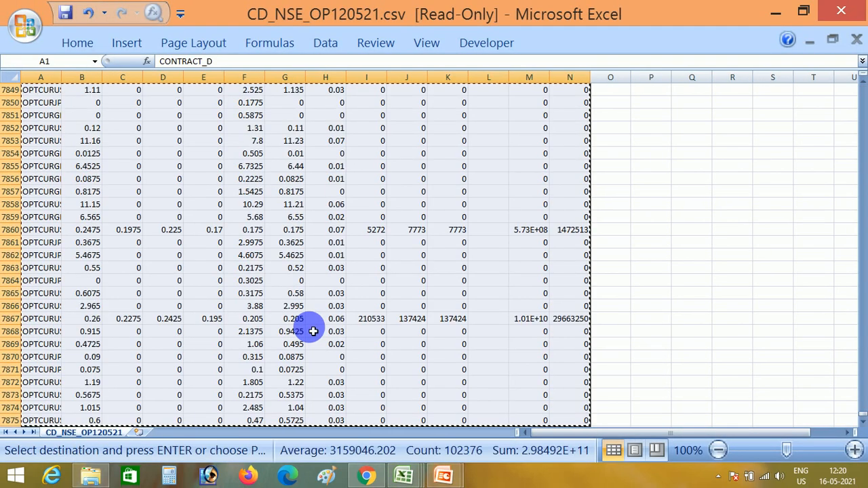
pyautogui.hotkey('alt', 'Tab')
pyautogui.hotkey('alt', 'Tab')
pyautogui.hotkey('alt', 'Tab')
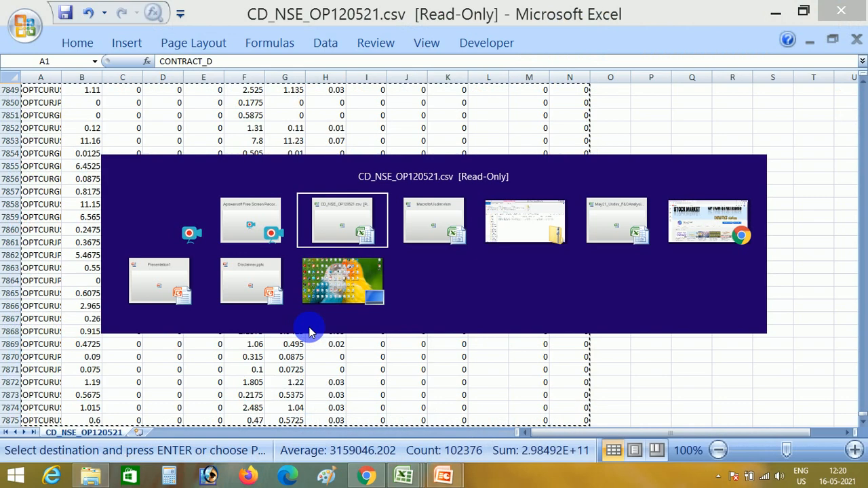
pyautogui.hotkey('ctrl', 'v')
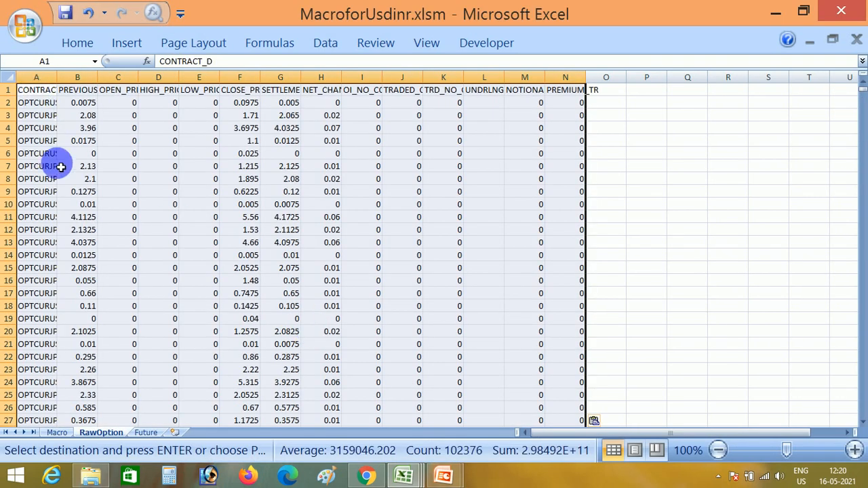
# Run the Macro sheet's USDINR options formatting macro and enter the date 12/5 in cell S2 of the processed sheet.
pyautogui.hotkey('ctrl', 'pageup')
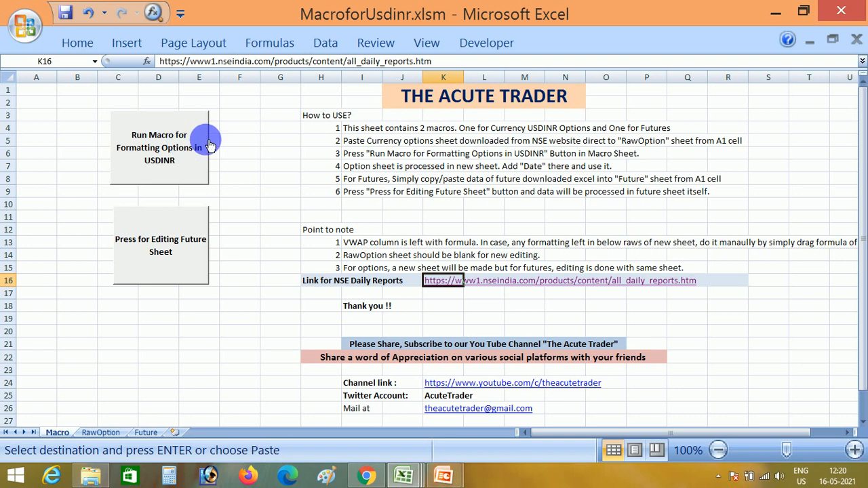
pyautogui.click(190, 151)
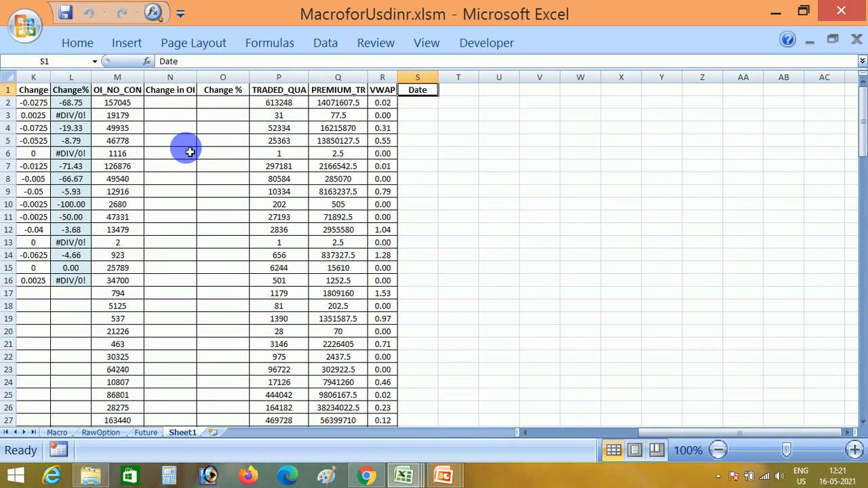
pyautogui.click(430, 109)
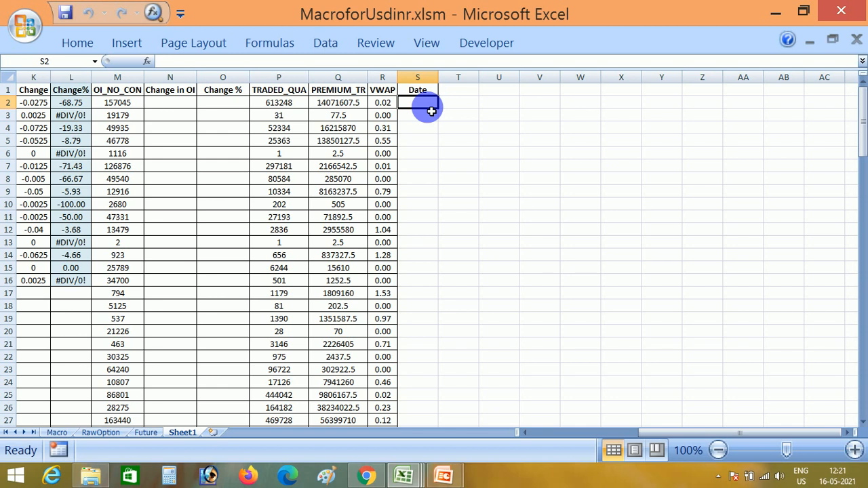
pyautogui.write('12/5')
pyautogui.press('Return')
# Copy the date in S2 down the Date column through S118.
pyautogui.hotkey('ctrl', 'c')
pyautogui.press('Left')
pyautogui.hotkey('ctrl', 'Down')
pyautogui.press('Left')
pyautogui.press('Right')
pyautogui.press('Right')
pyautogui.press('Left')
pyautogui.hotkey('ctrl', 'Up')
pyautogui.press('Down')
pyautogui.hotkey('ctrl', 'Down')
pyautogui.press('Right')
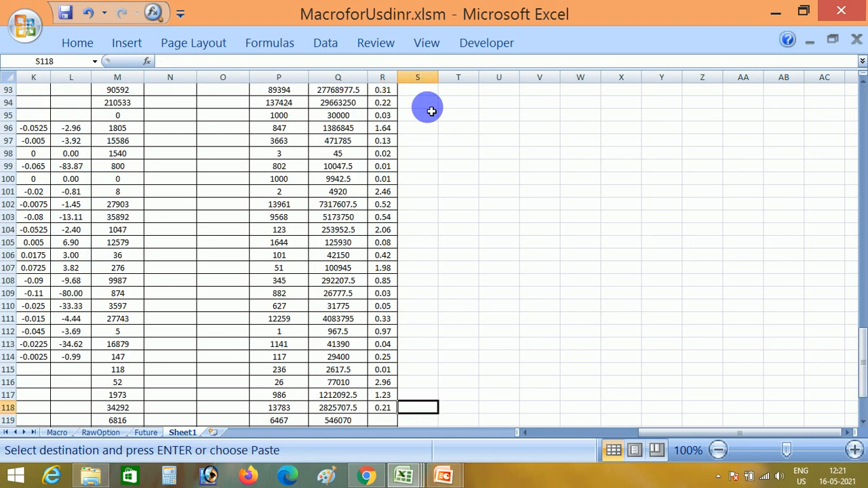
pyautogui.hotkey('ctrl', 'shift', 'Up')
pyautogui.hotkey('ctrl', 'v')
pyautogui.press('Escape')
pyautogui.press('Down')
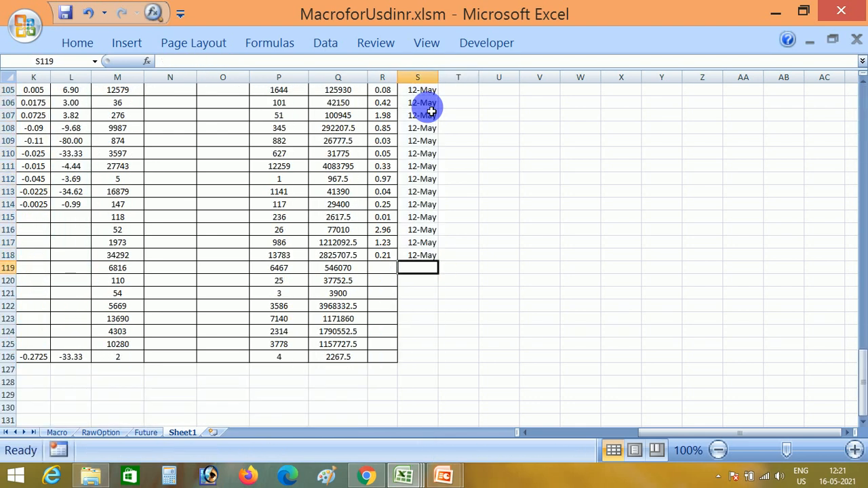
# Examine rows 118 to 126 to see where the VWAP formula and date stop relative to the last data row.
pyautogui.press('Left')
pyautogui.press('Up')
pyautogui.press('Down')
pyautogui.press('Right')
pyautogui.press('Left')
pyautogui.press('Right')
pyautogui.press('Up')
pyautogui.press('Down')
pyautogui.press('Down')
pyautogui.press('Down')
pyautogui.press('Down')
pyautogui.press('Down')
pyautogui.press('Down')
pyautogui.press('Down')
pyautogui.press('Down')
pyautogui.press('Down')
pyautogui.press('Left')
pyautogui.press('Left')
pyautogui.press('Up')
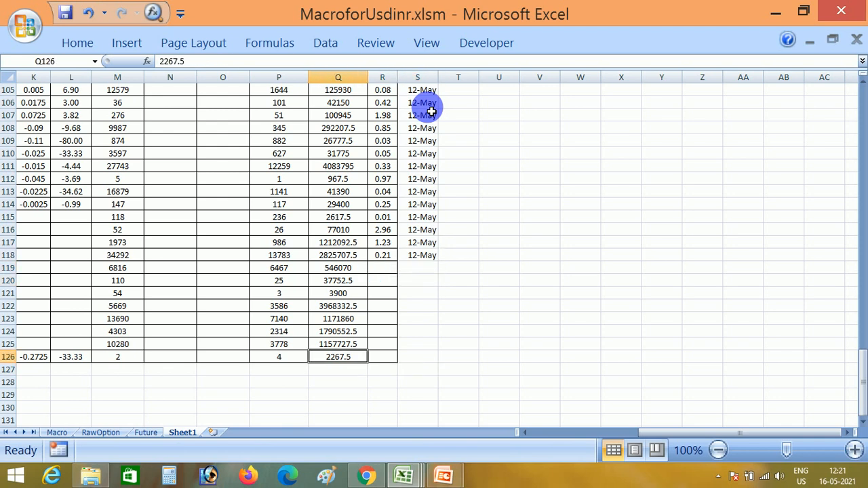
pyautogui.press('Up')
pyautogui.press('Up')
pyautogui.press('Up')
pyautogui.press('Up')
pyautogui.press('Up')
pyautogui.press('Up')
pyautogui.press('Up')
pyautogui.press('Up')
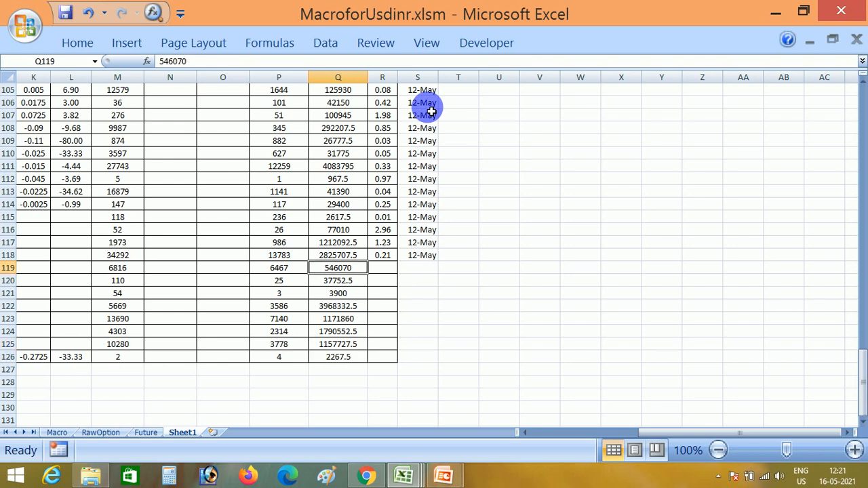
pyautogui.press('Left')
pyautogui.press('Right')
pyautogui.press('Down')
pyautogui.press('Right')
pyautogui.press('Up')
pyautogui.press('Right')
pyautogui.press('Left')
pyautogui.press('Left')
pyautogui.press('Right')
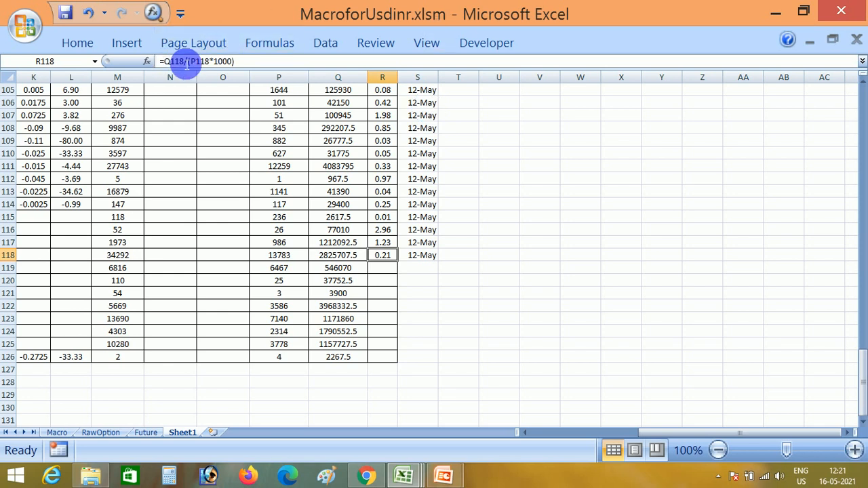
# Copy the VWAP formula and date from R118:S118 into R119:S126.
pyautogui.press('Down')
pyautogui.press('Left')
pyautogui.press('Up')
pyautogui.press('Right')
pyautogui.hotkey('shift', 'Right')
pyautogui.hotkey('ctrl', 'c')
pyautogui.press('Down')
pyautogui.hotkey('shift', 'Right')
pyautogui.hotkey('shift', 'Down')
pyautogui.hotkey('shift', 'Down')
pyautogui.hotkey('shift', 'Down')
pyautogui.hotkey('shift', 'Down')
pyautogui.hotkey('shift', 'Down')
pyautogui.hotkey('shift', 'Down')
pyautogui.hotkey('shift', 'Down')
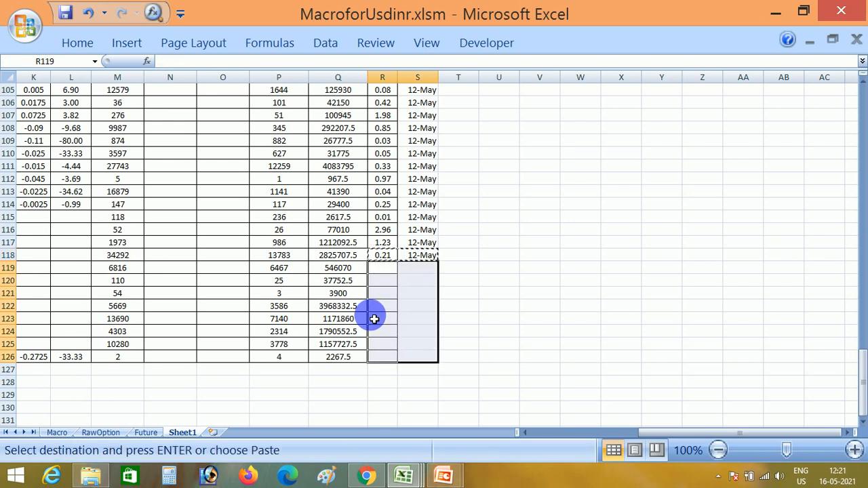
pyautogui.hotkey('ctrl', 'v')
pyautogui.press('Escape')
# Check the VWAP formulas down to row 126 and the Change and Change% cells in the sheet's last rows.
pyautogui.press('Up')
pyautogui.press('Up')
pyautogui.press('Down')
pyautogui.press('Down')
pyautogui.press('Down')
pyautogui.press('Down')
pyautogui.press('Down')
pyautogui.press('Down')
pyautogui.press('Down')
pyautogui.press('Down')
pyautogui.press('Down')
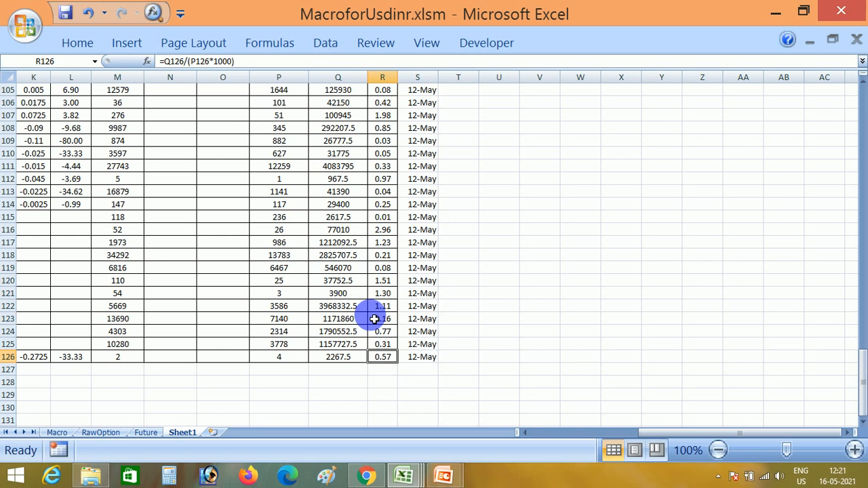
pyautogui.hotkey('ctrl', 'Left')
pyautogui.hotkey('ctrl', 'Left')
pyautogui.press('Left')
pyautogui.press('Left')
pyautogui.press('Up')
pyautogui.press('Up')
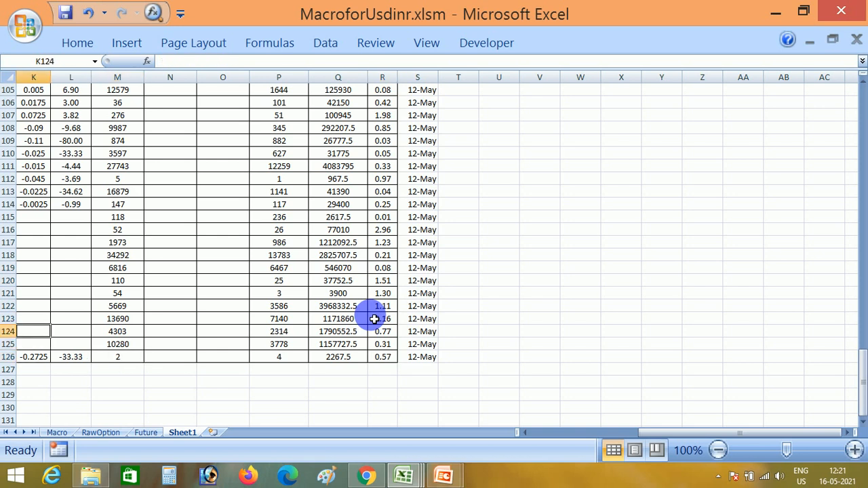
pyautogui.press('Up')
pyautogui.press('Up')
pyautogui.press('Left')
pyautogui.press('Left')
pyautogui.press('Right')
pyautogui.press('Right')
pyautogui.press('Up')
pyautogui.press('Left')
# Copy the processed 12-May option rows, A2 through S126, from Sheet1 without the header row.
pyautogui.hotkey('ctrl', 'Left')
pyautogui.hotkey('ctrl', 'Up')
pyautogui.hotkey('shift', 'Right')
pyautogui.hotkey('shift', 'Right')
pyautogui.hotkey('shift', 'Right')
pyautogui.hotkey('shift', 'Right')
pyautogui.hotkey('shift', 'Right')
pyautogui.hotkey('shift', 'Right')
pyautogui.hotkey('shift', 'Right')
pyautogui.hotkey('shift', 'Right')
pyautogui.hotkey('shift', 'Right')
pyautogui.hotkey('shift', 'Right')
pyautogui.hotkey('shift', 'Right')
pyautogui.hotkey('shift', 'Right')
pyautogui.hotkey('shift', 'Right')
pyautogui.hotkey('shift', 'Right')
pyautogui.hotkey('shift', 'Right')
pyautogui.hotkey('shift', 'Right')
pyautogui.hotkey('shift', 'Right')
pyautogui.hotkey('shift', 'Right')
pyautogui.hotkey('ctrl', 'shift', 'Down')
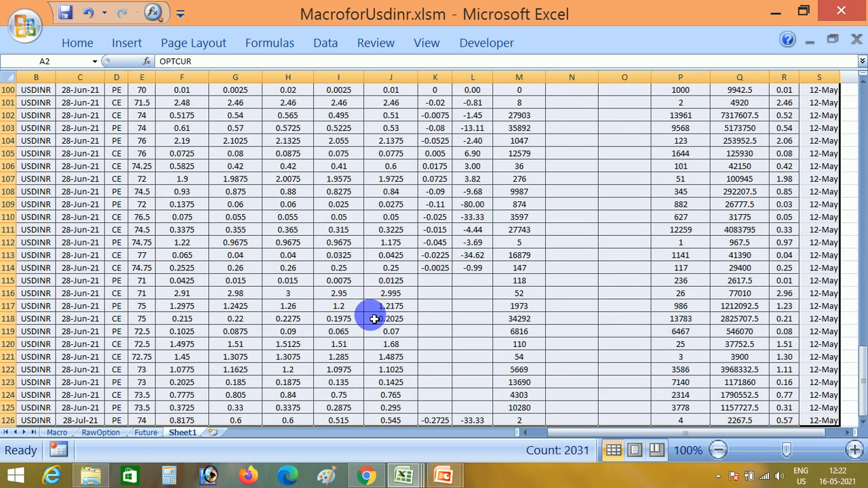
pyautogui.hotkey('ctrl', 'c')
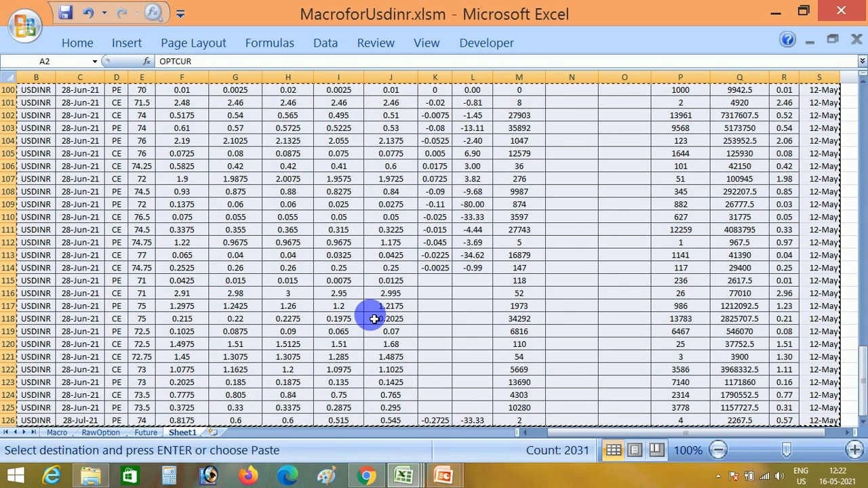
# Switch to the OptionData sheet of May21_Usdinr_F&OAnalysis.xlsx.
pyautogui.hotkey('alt', 'Tab')
pyautogui.hotkey('alt', 'Tab')
pyautogui.hotkey('alt', 'Tab')
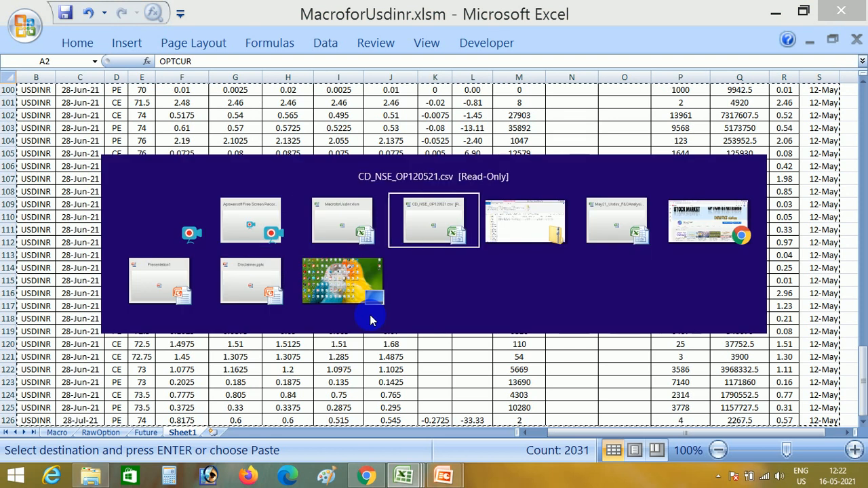
pyautogui.hotkey('alt', 'Tab')
pyautogui.hotkey('alt', 'Tab')
pyautogui.hotkey('alt', 'Tab')
pyautogui.hotkey('alt', 'Tab')
pyautogui.hotkey('alt', 'Tab')
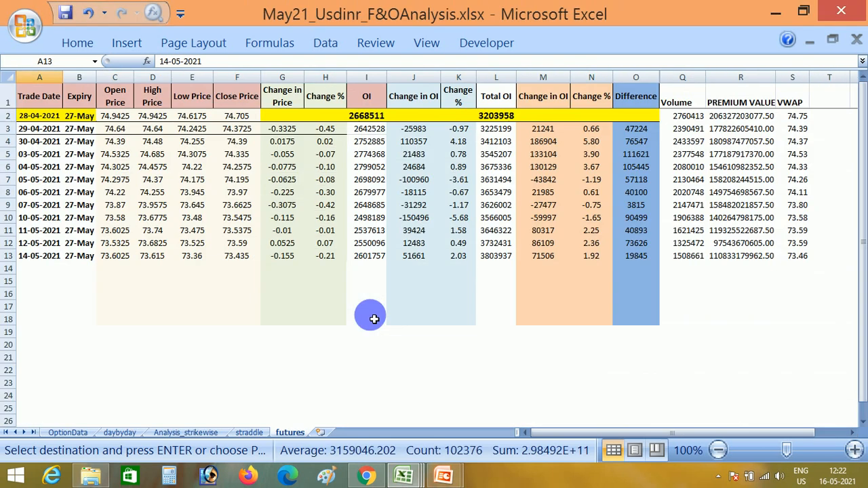
pyautogui.hotkey('ctrl', 'pageup')
pyautogui.hotkey('ctrl', 'pageup')
pyautogui.hotkey('ctrl', 'pageup')
pyautogui.hotkey('ctrl', 'pageup')
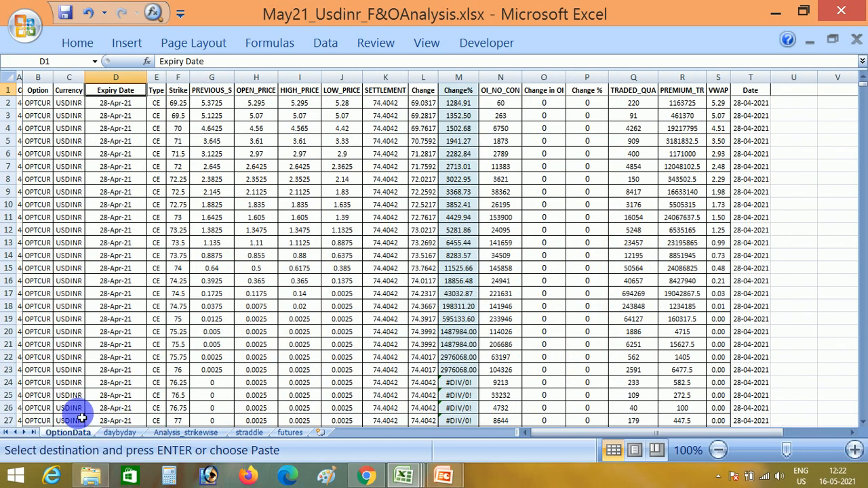
# Paste the 12-May option rows at B1196, the first empty row below the existing data, and go to the row below them.
pyautogui.click(73, 411)
pyautogui.hotkey('ctrl', 'Down')
pyautogui.press('Down')
pyautogui.press('Down')
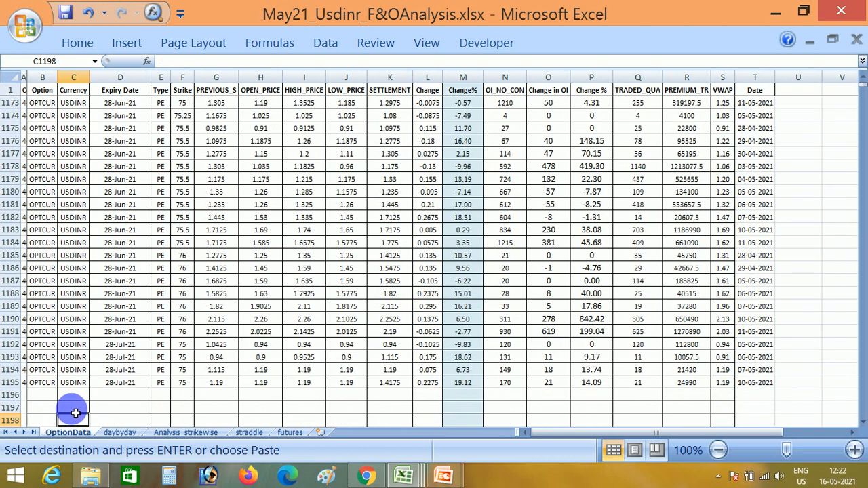
pyautogui.press('Up')
pyautogui.press('Left')
pyautogui.press('Left')
pyautogui.press('Right')
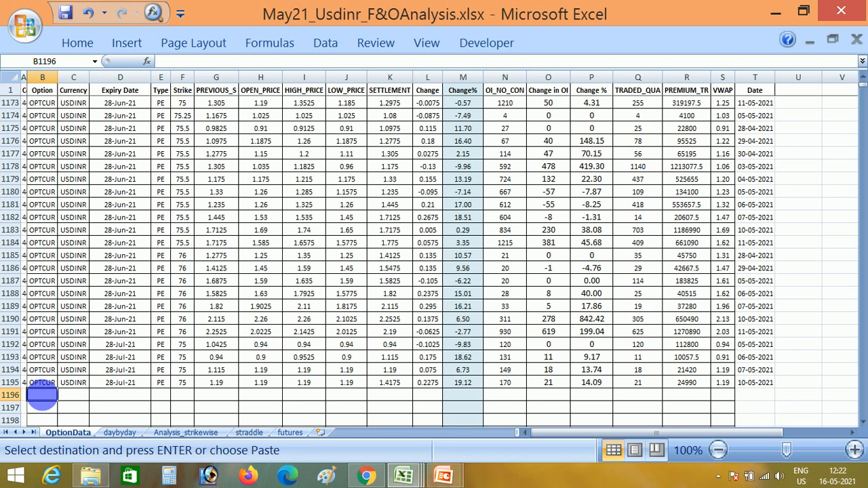
pyautogui.hotkey('ctrl', 'v')
pyautogui.click(46, 400)
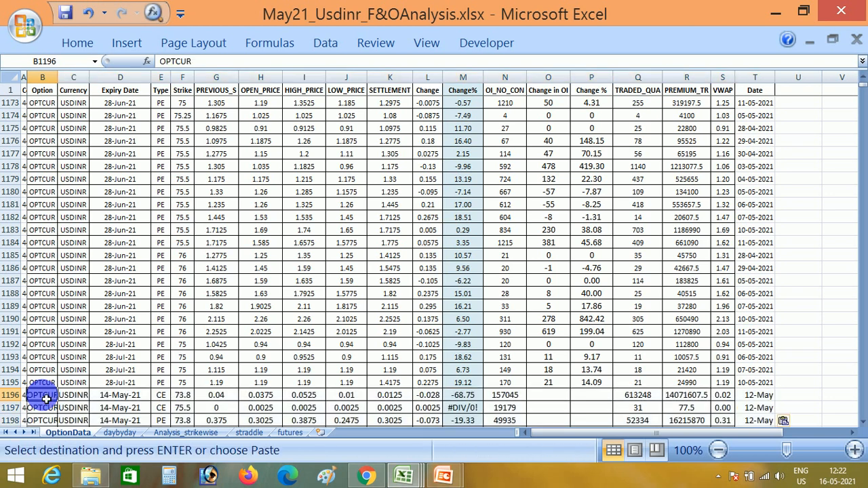
pyautogui.hotkey('ctrl', 'Down')
pyautogui.press('Down')
pyautogui.press('Down')
pyautogui.press('Down')
pyautogui.hotkey('ctrl', 'Up')
pyautogui.press('Down')
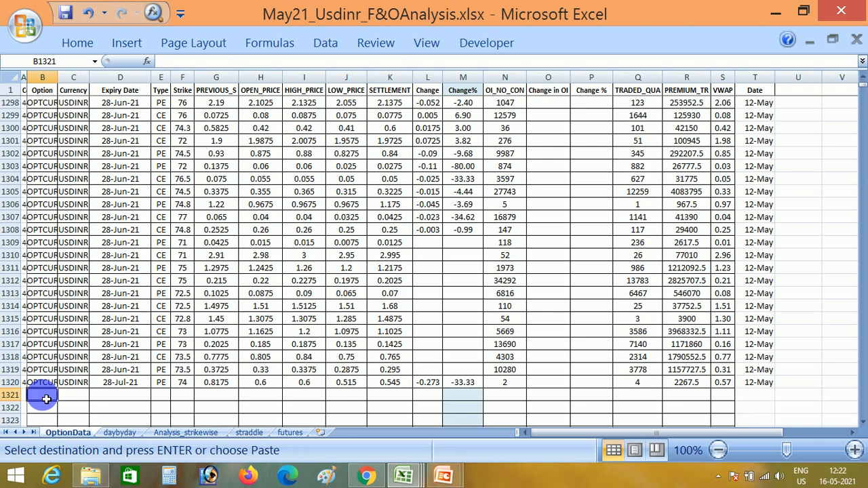
# Delete all data from MacroforUsdinr.xlsm's RawOption sheet and close the CD_NSE_OP120521.csv workbook.
pyautogui.moveTo(400, 477)
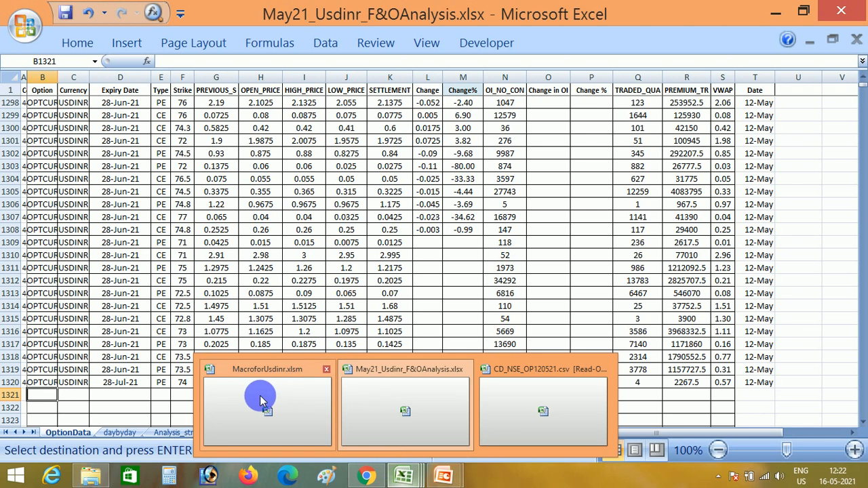
pyautogui.click(260, 395)
pyautogui.click(109, 432)
pyautogui.click(128, 319)
pyautogui.hotkey('ctrl', 'Home')
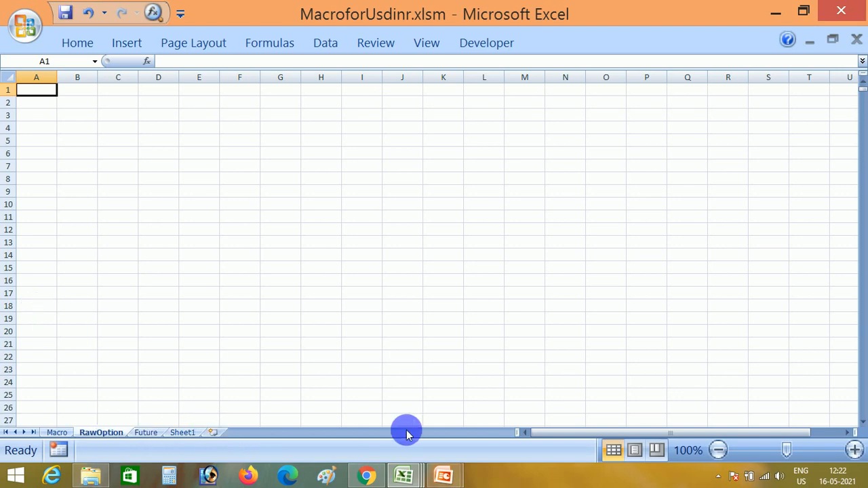
pyautogui.click(400, 474)
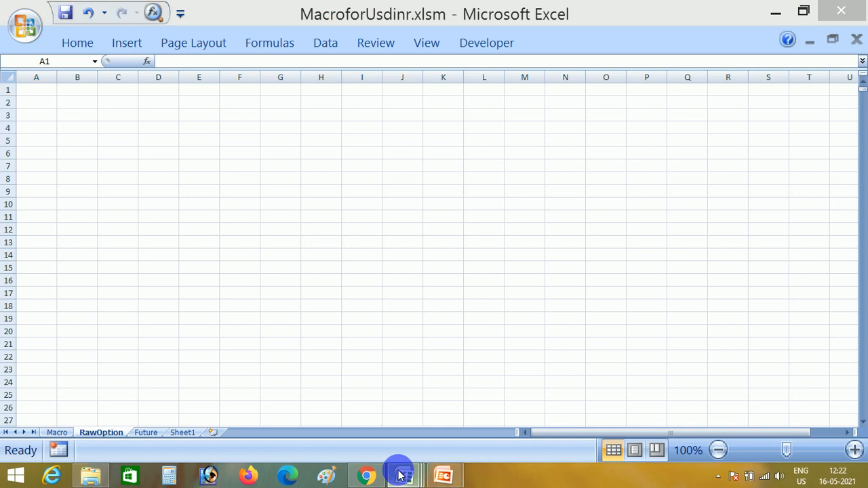
pyautogui.click(604, 369)
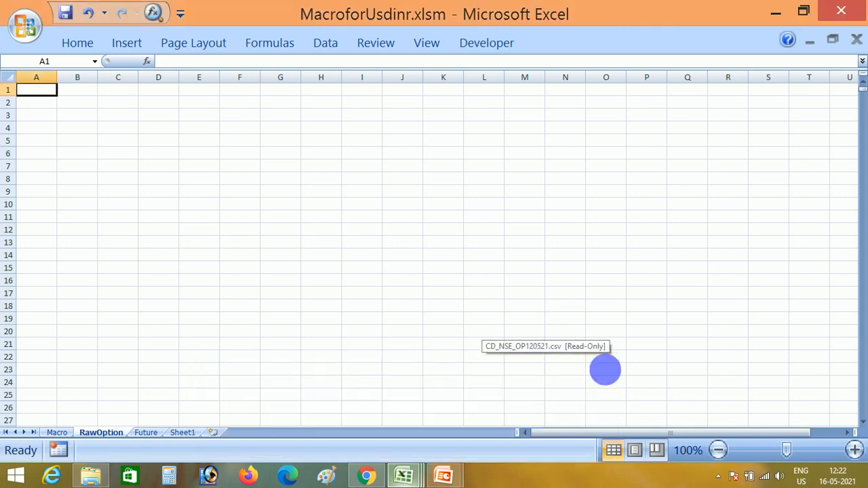
# Open CD_NSE_OP140521.csv from CD_Bhavcopy140521.zip in the May21 folder.
pyautogui.click(88, 478)
pyautogui.click(338, 346)
pyautogui.press('BackSpace')
pyautogui.press('Down')
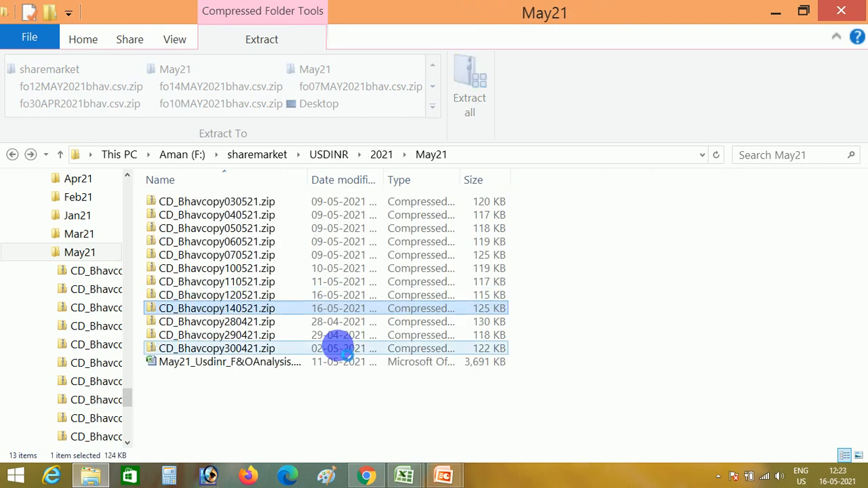
pyautogui.press('Return')
pyautogui.press('Down')
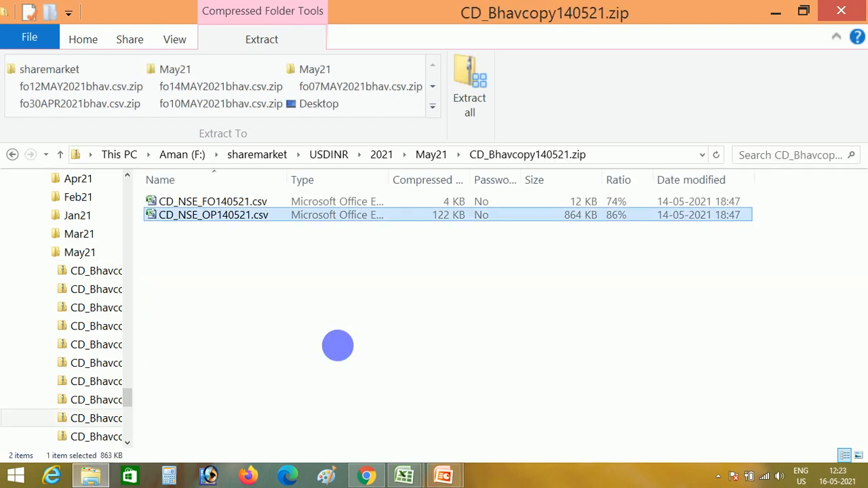
pyautogui.press('Return')
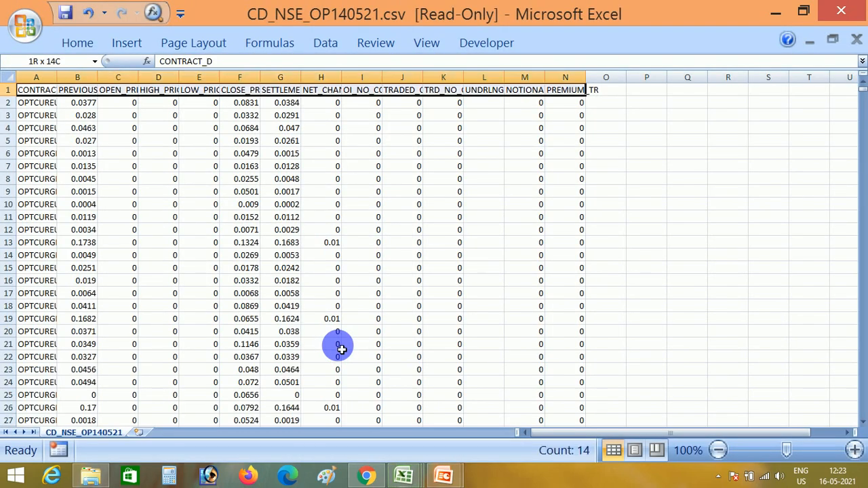
# Copy all the 14-May CSV data into MacroforUsdinr.xlsm's RawOption sheet at A1 and run the USDINR options formatting macro.
pyautogui.hotkey('ctrl', 'shift', 'End')
pyautogui.hotkey('ctrl', 'c')
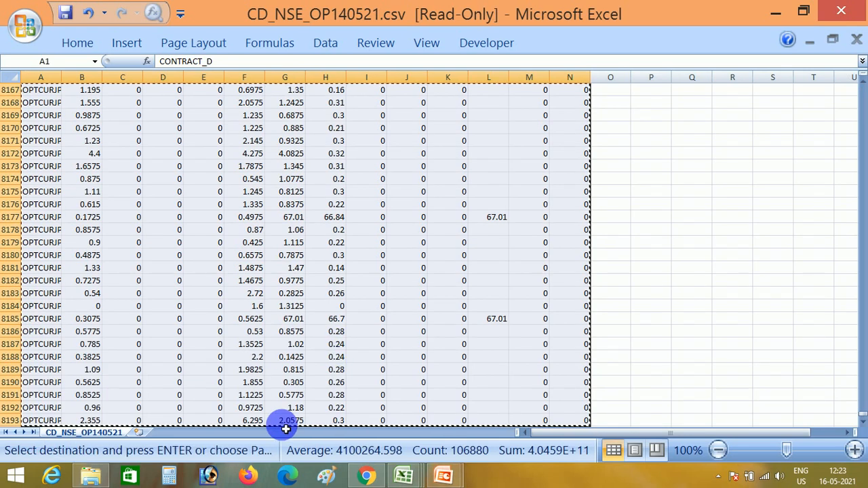
pyautogui.moveTo(404, 475)
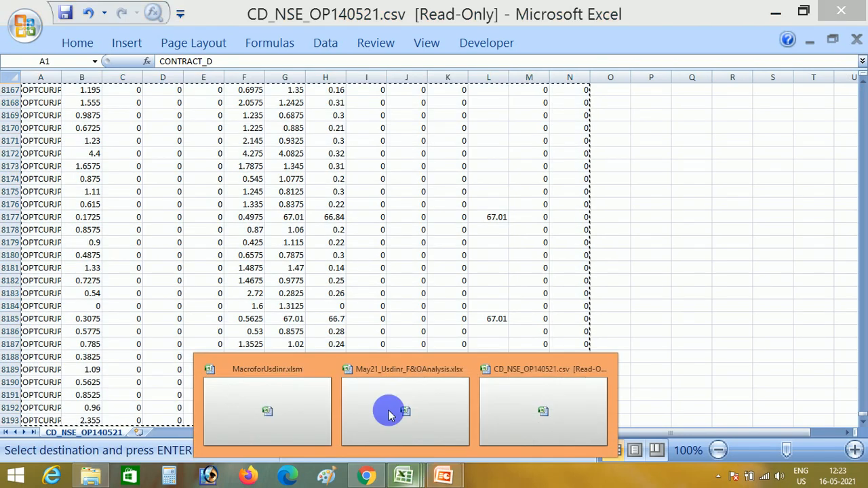
pyautogui.click(267, 388)
pyautogui.hotkey('ctrl', 'v')
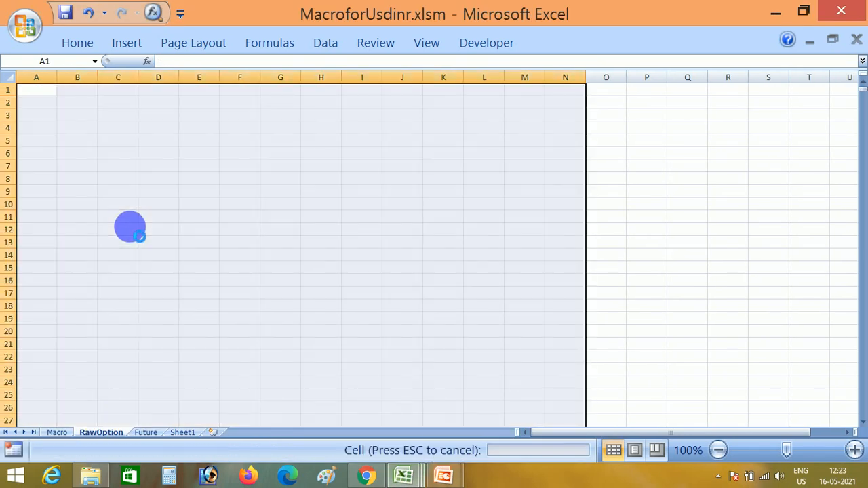
pyautogui.click(59, 433)
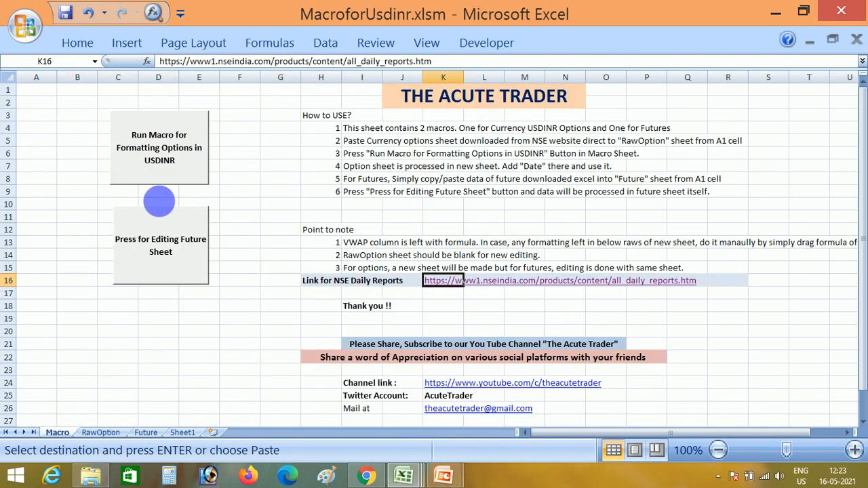
pyautogui.click(150, 155)
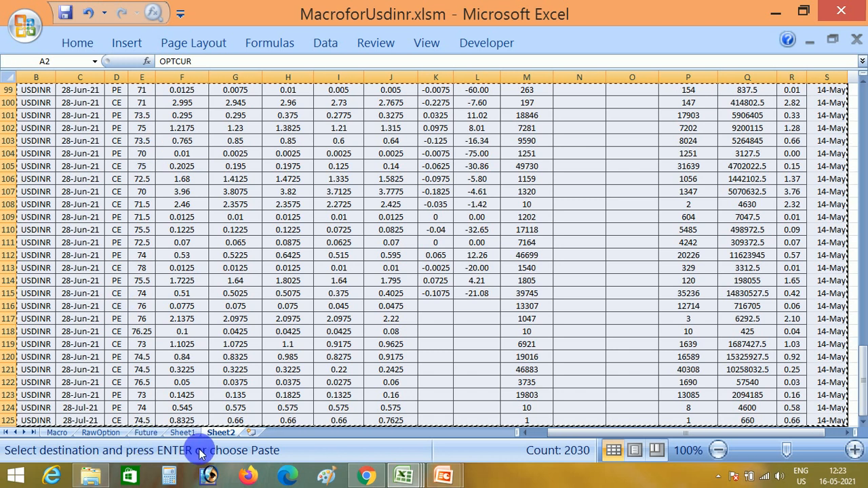
# Paste the processed 14-May option rows at B1321, the first empty row of the OptionData sheet in May21_Usdinr_F&OAnalysis.xlsx.
pyautogui.moveTo(406, 471)
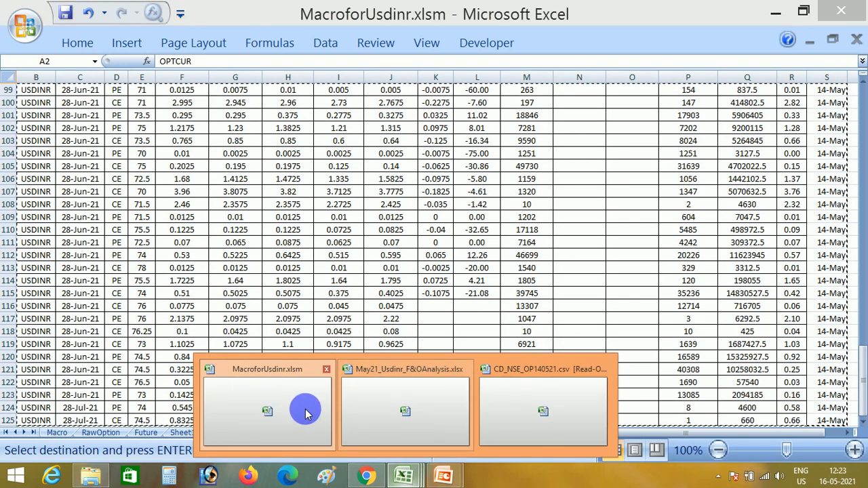
pyautogui.click(400, 412)
pyautogui.press('Left')
pyautogui.press('Right')
pyautogui.press('Up')
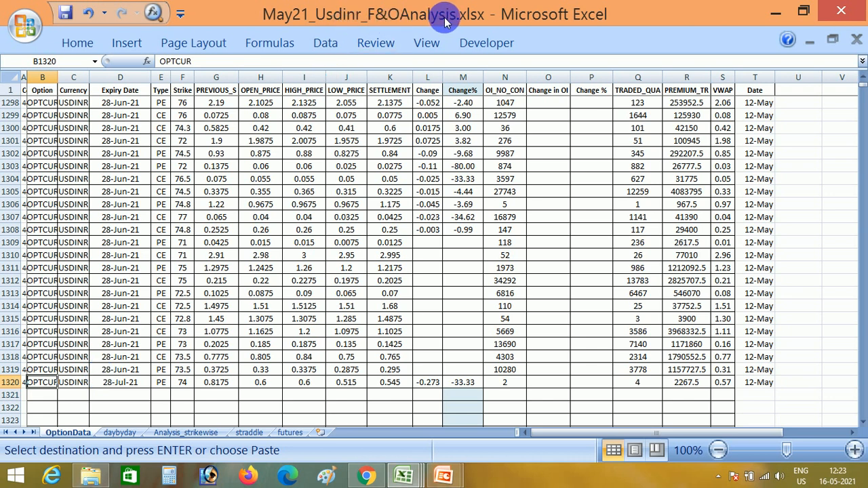
pyautogui.click(52, 398)
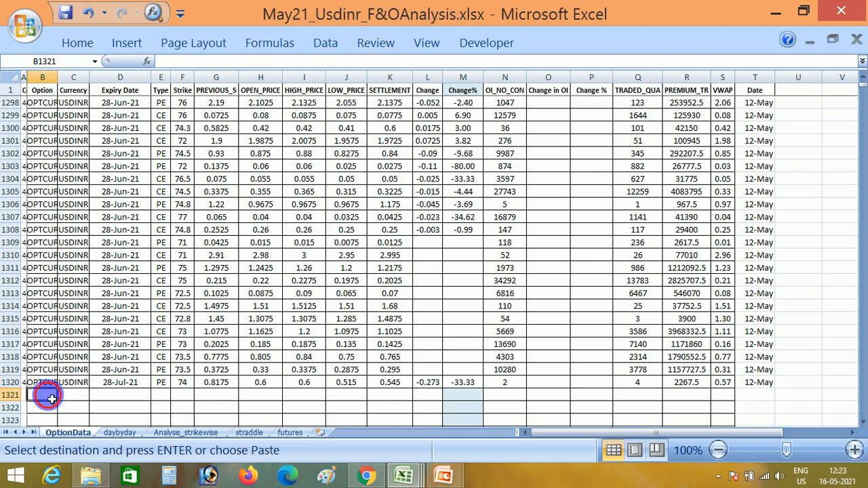
pyautogui.hotkey('ctrl', 'v')
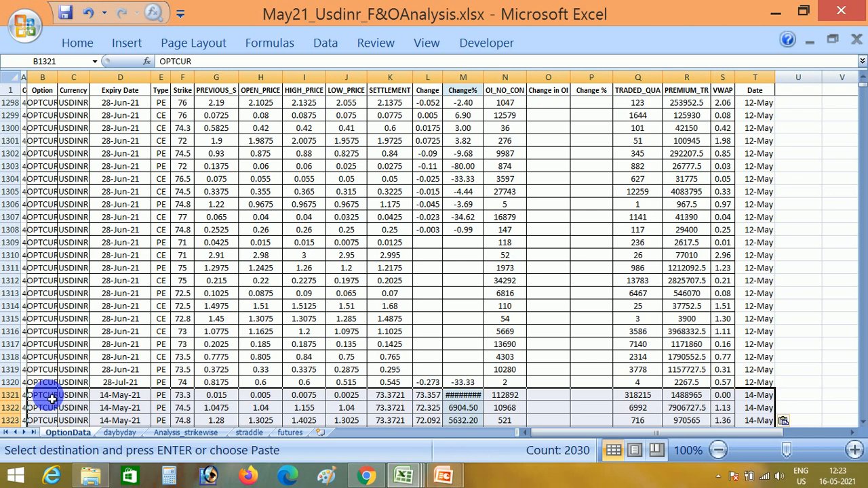
# Check the end of the pasted 14-May rows, down to row 1444, for blank cells in the Change column.
pyautogui.click(62, 398)
pyautogui.hotkey('ctrl', 'Down')
pyautogui.press('Down')
pyautogui.press('Down')
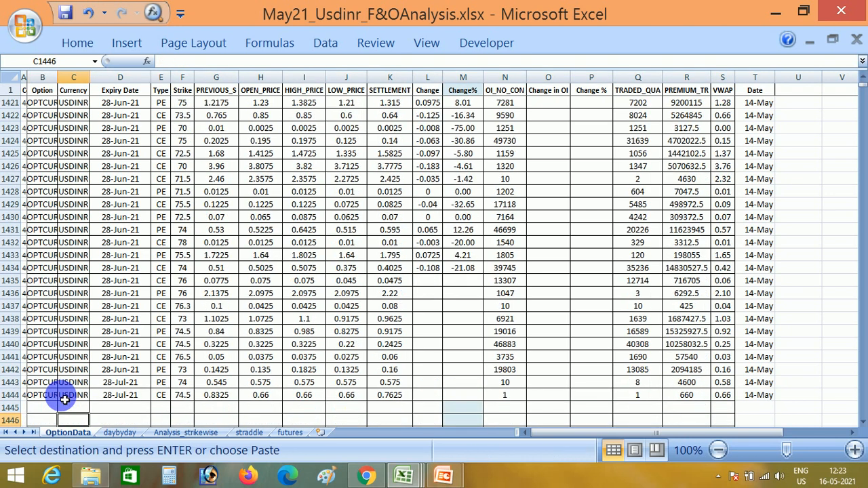
pyautogui.press('Up')
pyautogui.press('Up')
pyautogui.press('Right')
pyautogui.press('Right')
pyautogui.press('Right')
pyautogui.press('Right')
pyautogui.press('Right')
pyautogui.press('Right')
pyautogui.press('Right')
pyautogui.press('Right')
pyautogui.press('Right')
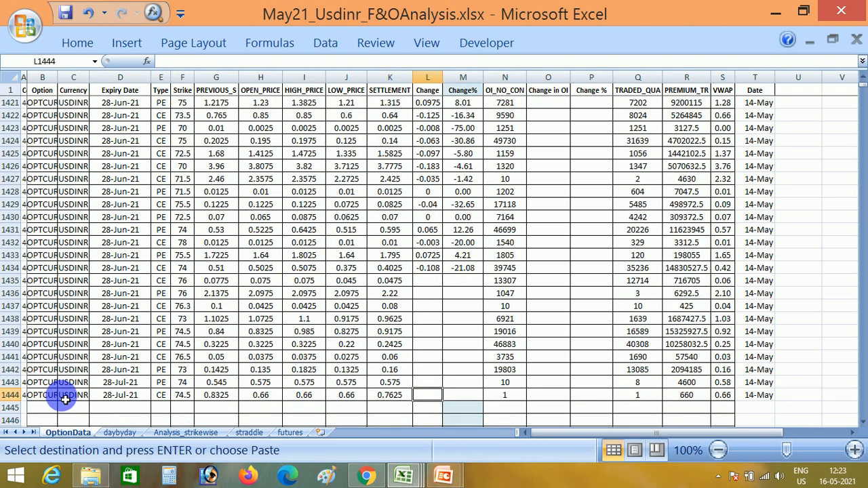
pyautogui.click(436, 304)
pyautogui.click(437, 398)
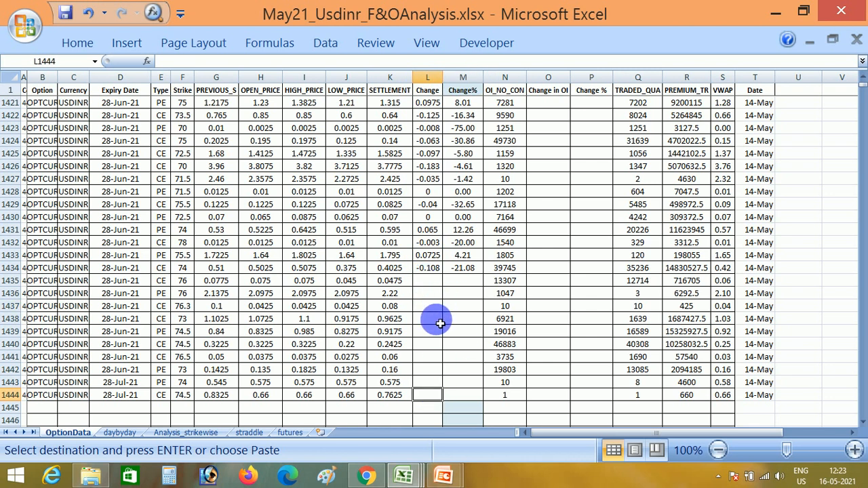
# Go back to the first data row and examine the Change and Change% formulas in L2 and M2.
pyautogui.hotkey('ctrl', 'Up')
pyautogui.press('Down')
pyautogui.press('Up')
pyautogui.press('Left')
pyautogui.hotkey('ctrl', 'Up')
pyautogui.press('Down')
pyautogui.press('Right')
pyautogui.press('Down')
pyautogui.press('Up')
pyautogui.press('Up')
pyautogui.press('Down')
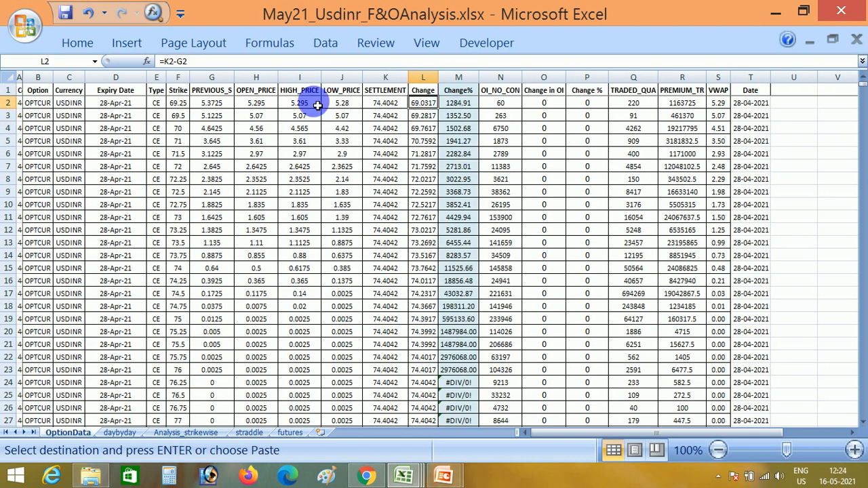
pyautogui.click(460, 103)
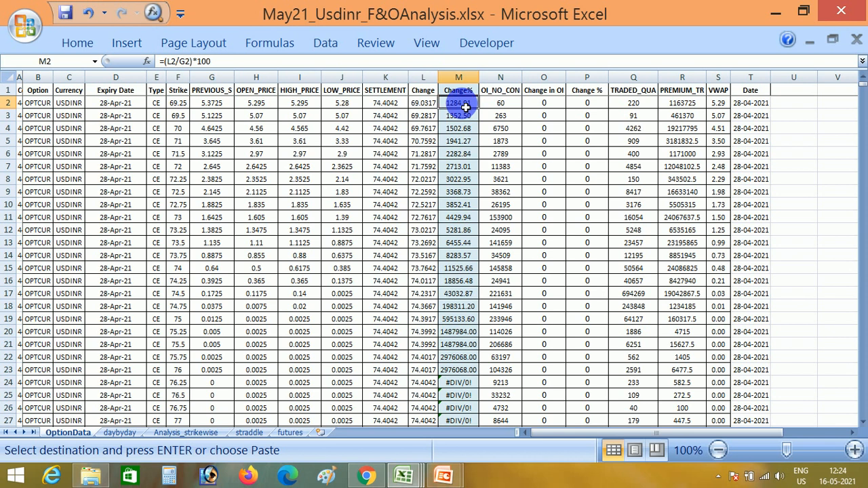
pyautogui.click(388, 155)
# Paste the Change and Change% formulas from L2:M2 over all rows below, L3 through M1444.
pyautogui.hotkey('ctrl', 'Down')
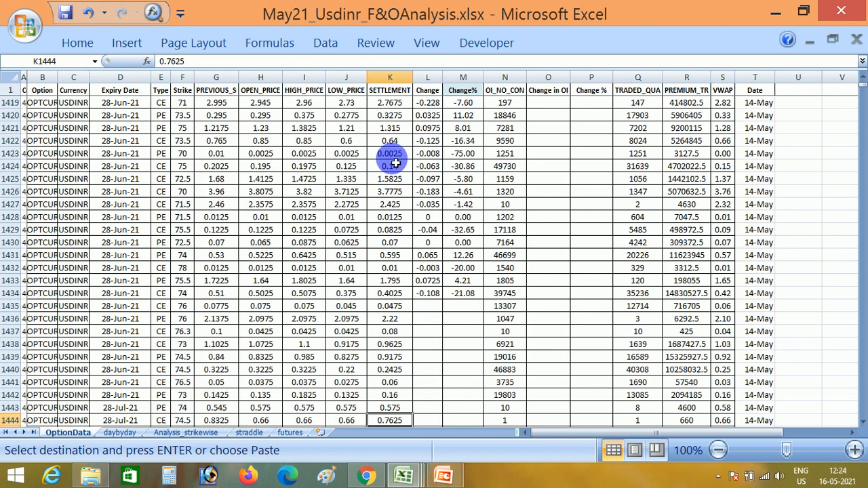
pyautogui.press('Right')
pyautogui.hotkey('shift', 'Right')
pyautogui.hotkey('ctrl', 'shift', 'Up')
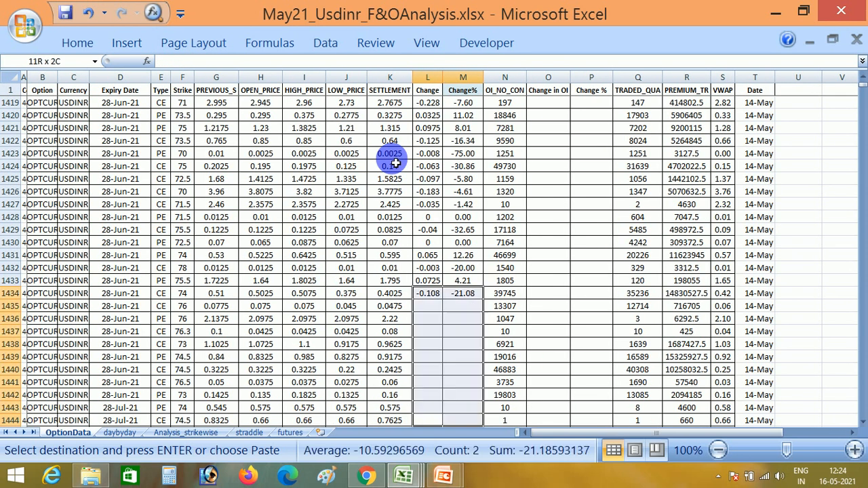
pyautogui.hotkey('ctrl', 'shift', 'Up')
pyautogui.hotkey('ctrl', 'shift', 'Up')
pyautogui.hotkey('ctrl', 'shift', 'Up')
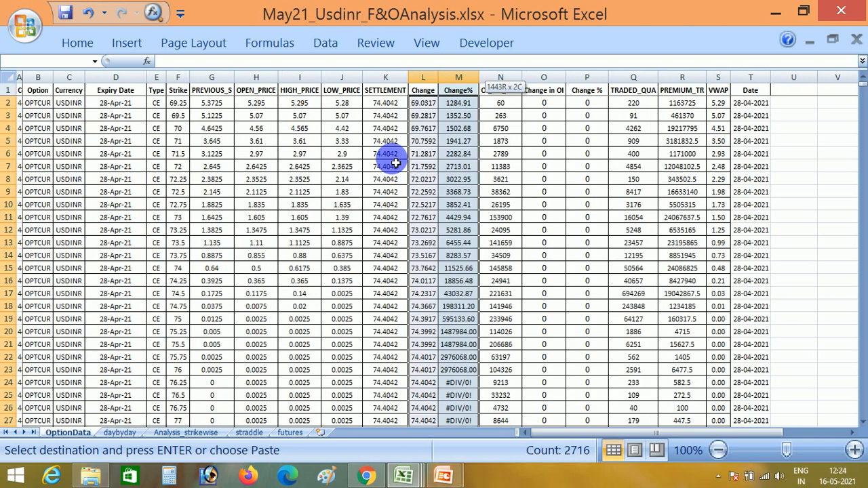
pyautogui.hotkey('shift', 'Up')
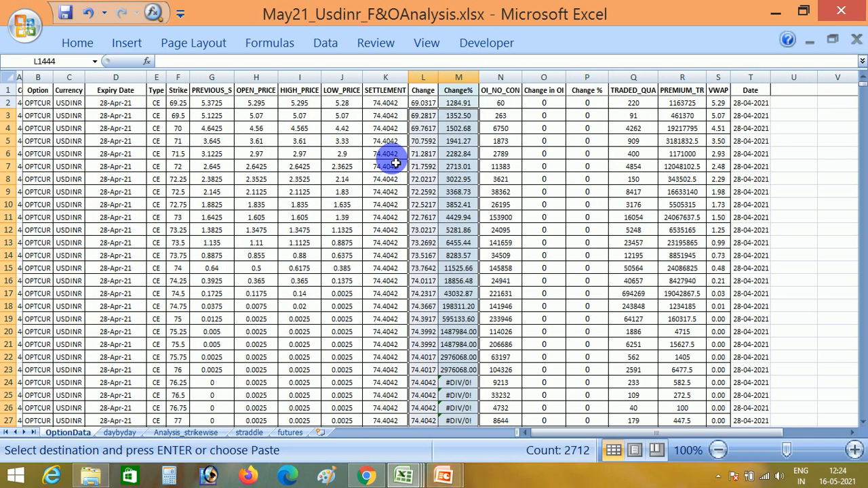
pyautogui.press('Return')
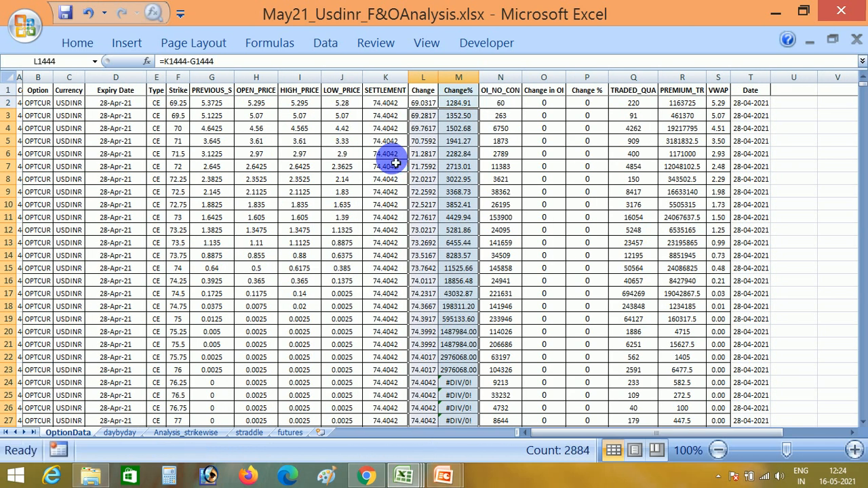
# Check the filled Change formulas in the last data rows, 1442 to 1444.
pyautogui.hotkey('ctrl', 'Down')
pyautogui.hotkey('ctrl', 'Up')
pyautogui.press('Up')
pyautogui.press('Up')
pyautogui.press('Up')
pyautogui.press('Up')
pyautogui.press('Up')
pyautogui.press('Up')
pyautogui.press('Up')
pyautogui.press('Up')
pyautogui.press('Up')
pyautogui.press('Up')
pyautogui.press('Up')
pyautogui.press('Up')
pyautogui.press('Up')
pyautogui.press('Up')
pyautogui.press('Up')
pyautogui.press('Up')
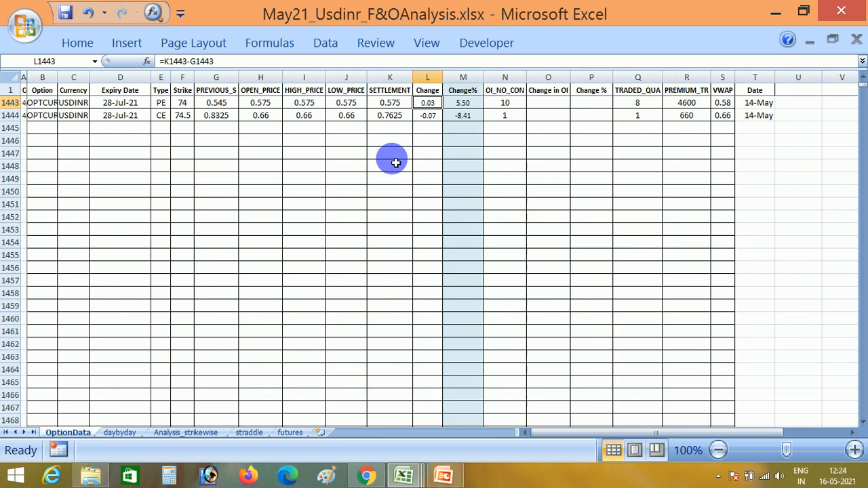
pyautogui.press('Down')
pyautogui.press('Down')
pyautogui.press('Down')
pyautogui.press('Down')
pyautogui.press('Down')
pyautogui.press('Down')
pyautogui.press('Down')
pyautogui.press('Down')
pyautogui.press('Down')
pyautogui.press('Down')
pyautogui.press('Down')
pyautogui.press('Down')
pyautogui.press('Down')
pyautogui.press('Down')
pyautogui.press('Down')
pyautogui.press('Down')
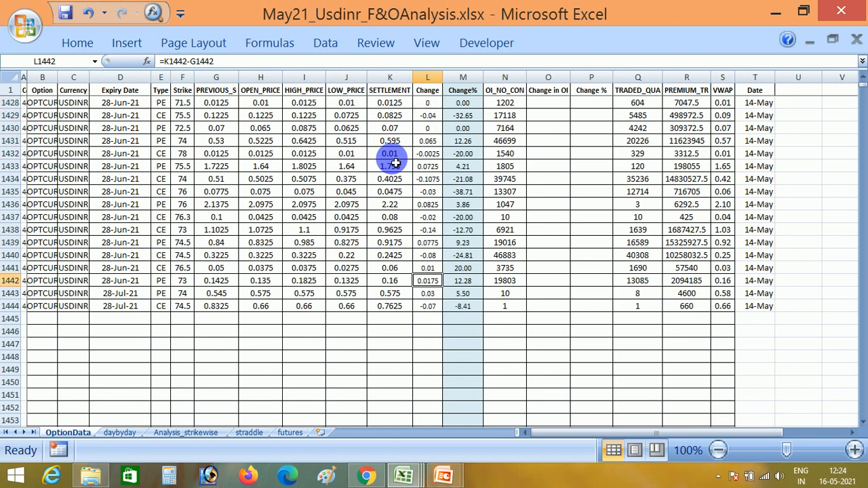
pyautogui.press('Up')
pyautogui.press('Down')
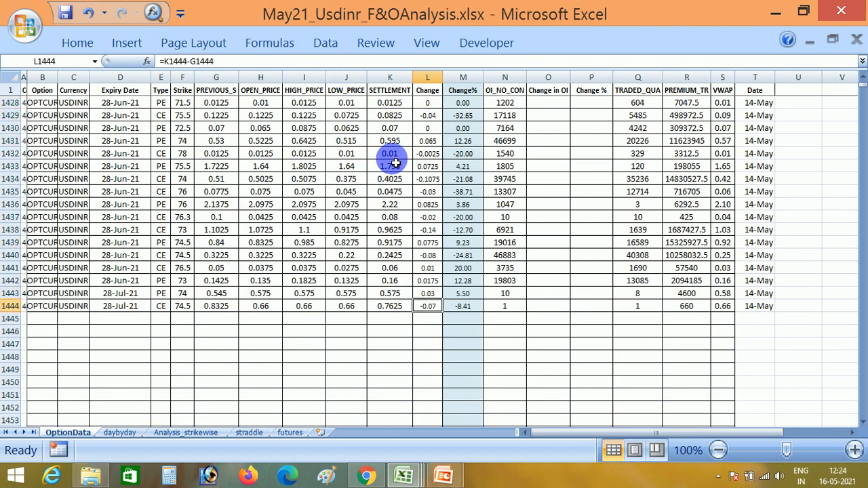
# Fill the Change in OI and Change % formulas in columns O and P down from row 1195 through row 1444.
pyautogui.press('Right')
pyautogui.press('Right')
pyautogui.press('Right')
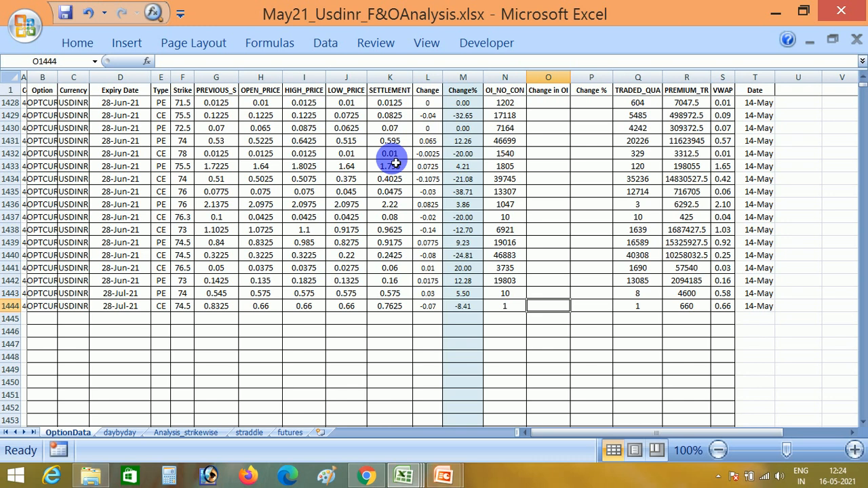
pyautogui.hotkey('shift', 'Right')
pyautogui.hotkey('ctrl', 'shift', 'Up')
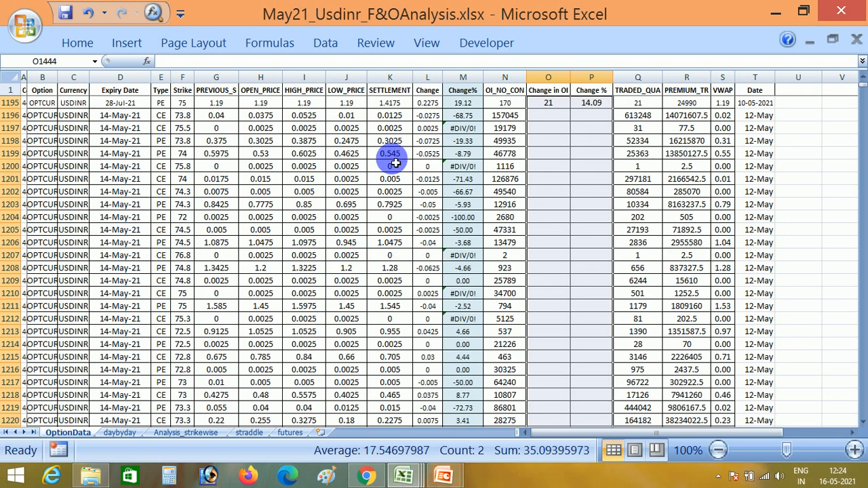
pyautogui.hotkey('ctrl', 'd')
pyautogui.hotkey('ctrl', 'Down')
pyautogui.hotkey('ctrl', 'Up')
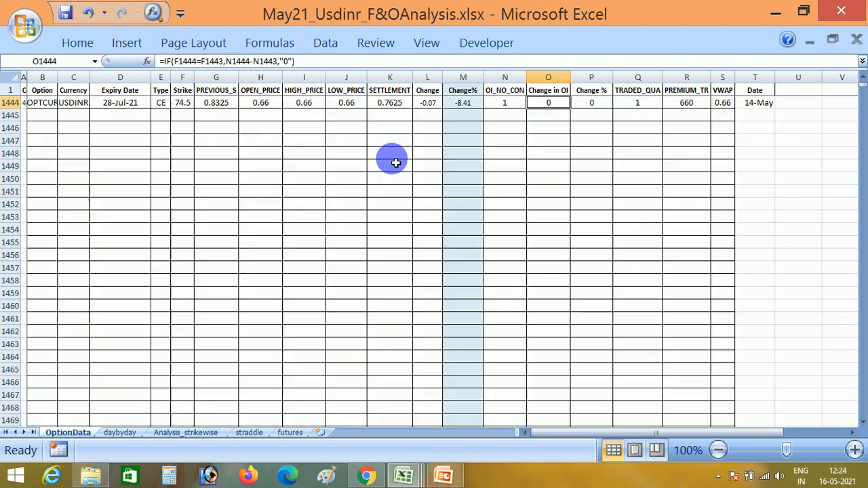
pyautogui.scroll(1, 396, 162)
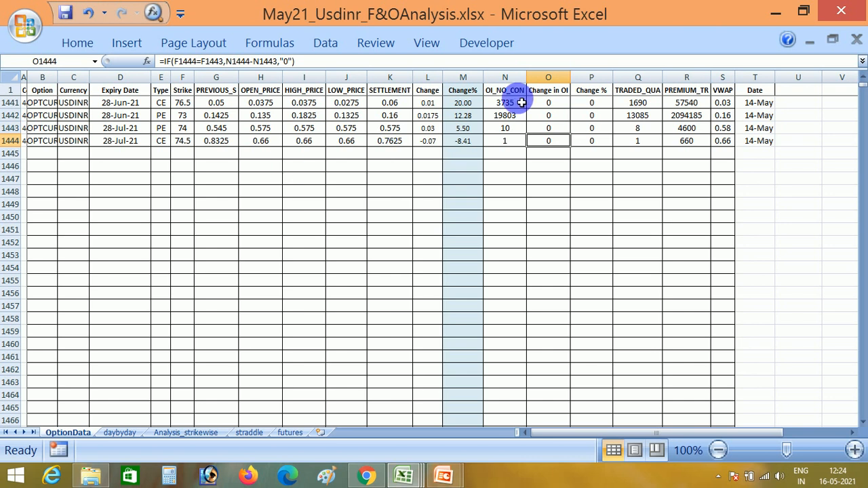
pyautogui.click(462, 103)
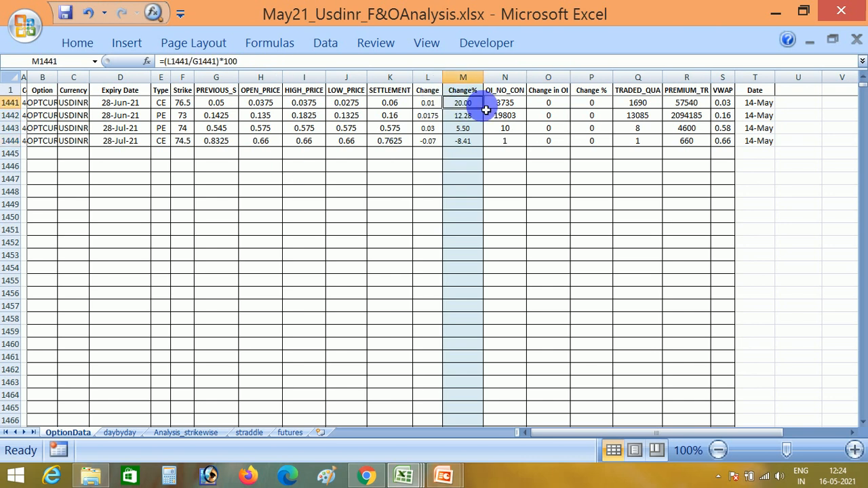
pyautogui.click(563, 117)
pyautogui.click(586, 115)
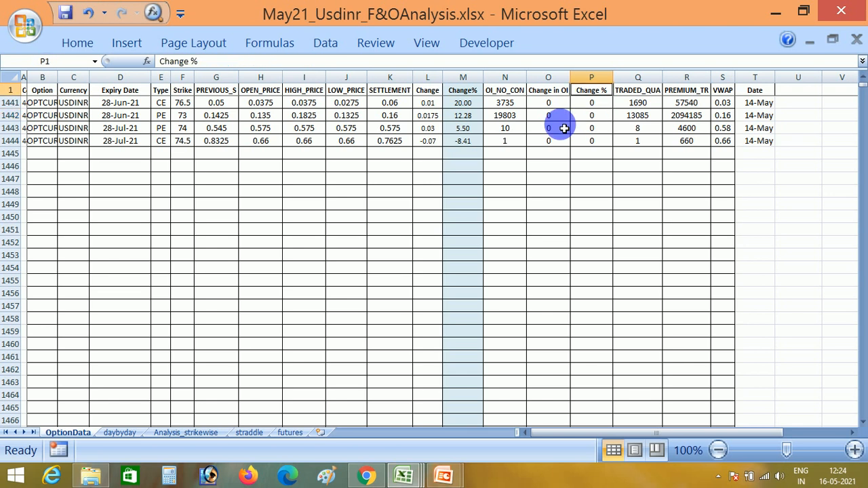
# Copy the first data row, B2 through T2, of the OptionData sheet.
pyautogui.hotkey('ctrl', 'Up')
pyautogui.press('Down')
pyautogui.press('Down')
pyautogui.hotkey('ctrl', 'Up')
pyautogui.hotkey('ctrl', 'Left')
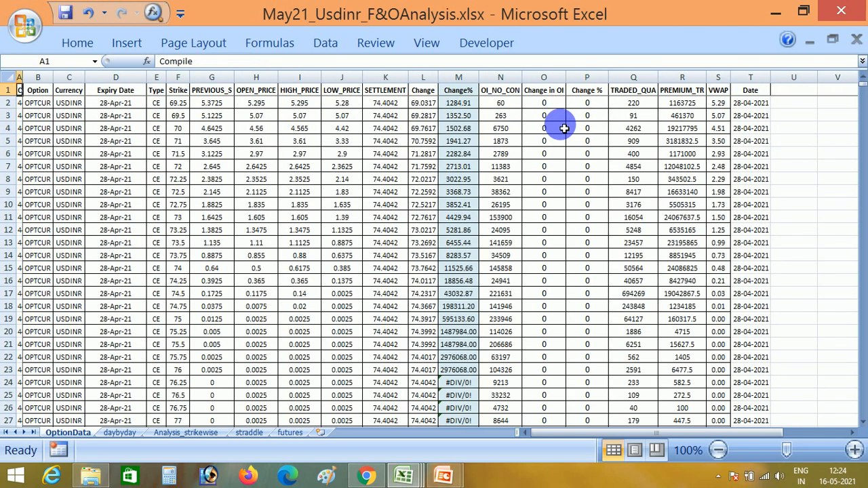
pyautogui.press('Down')
pyautogui.press('Right')
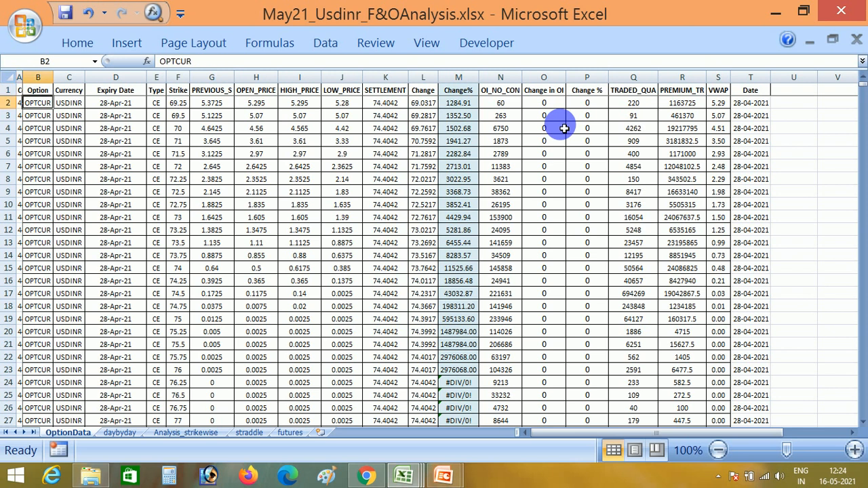
pyautogui.hotkey('ctrl', 'shift', 'Right')
pyautogui.hotkey('ctrl', 'c')
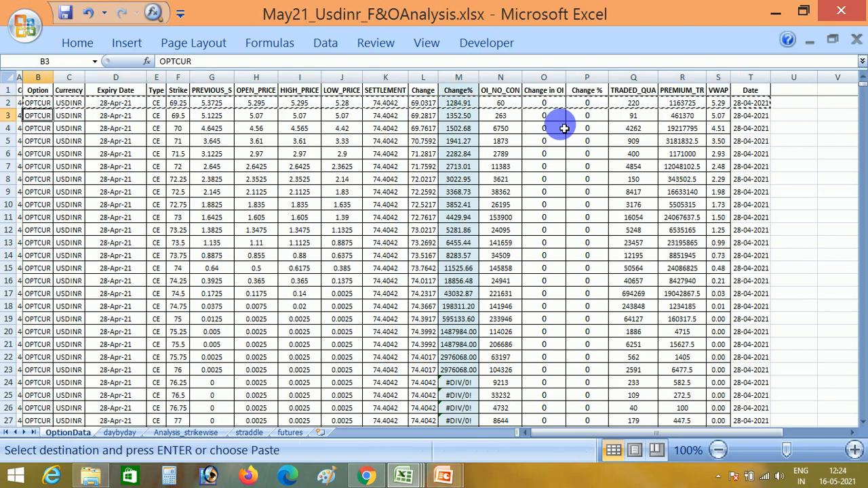
# Paste only the formats of the copied first data row onto all rows below, B3 through T1444.
pyautogui.press('Down')
pyautogui.hotkey('ctrl', 'shift', 'Right')
pyautogui.hotkey('ctrl', 'shift', 'Down')
pyautogui.hotkey('shift', 'F10')
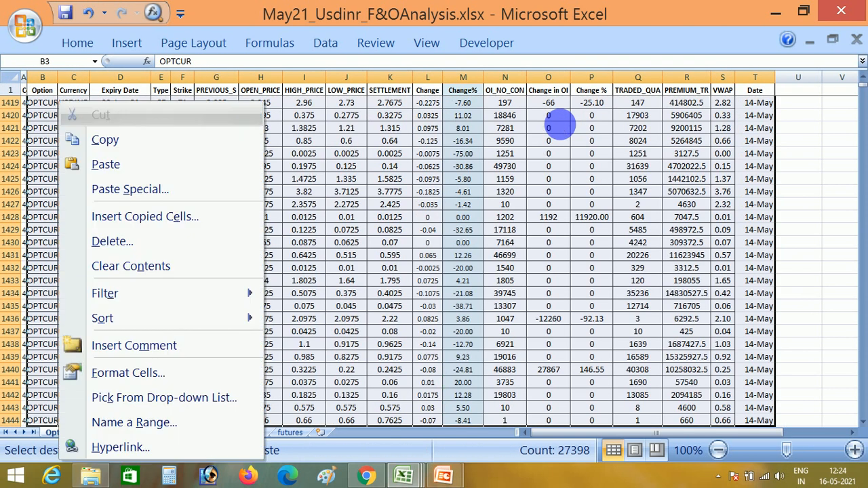
pyautogui.press('s')
pyautogui.press('Return')
# Turn on filters for the header row of the OptionData sheet.
pyautogui.hotkey('ctrl', 'Down')
pyautogui.hotkey('ctrl', 'Up')
pyautogui.press('Left')
pyautogui.press('Right')
pyautogui.press('Right')
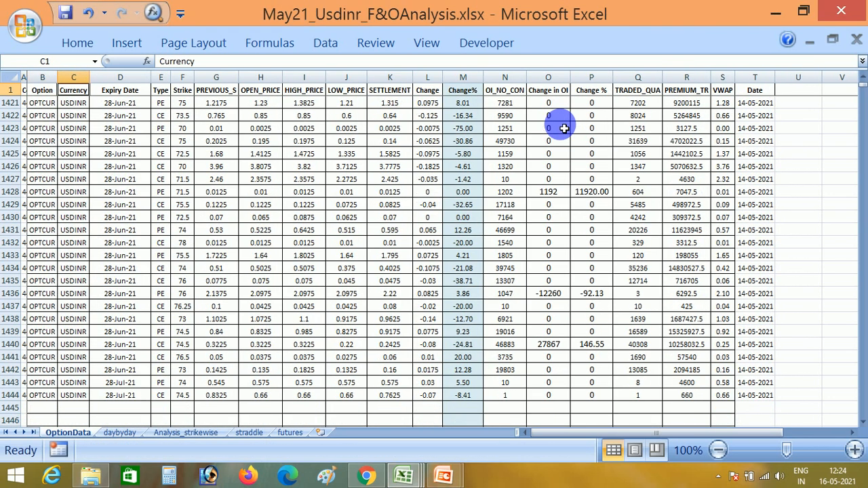
pyautogui.hotkey('ctrl', 'shift', 'l')
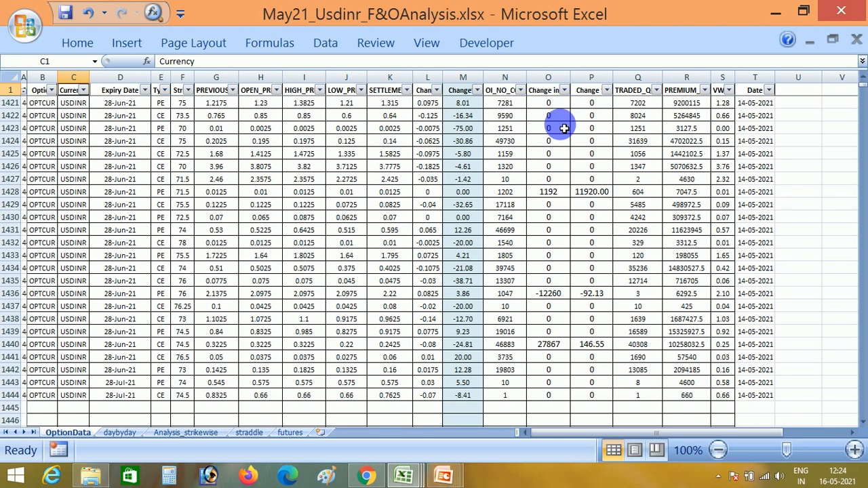
# Sort the OptionData rows by the Date column from oldest to newest.
pyautogui.hotkey('ctrl', 'Right')
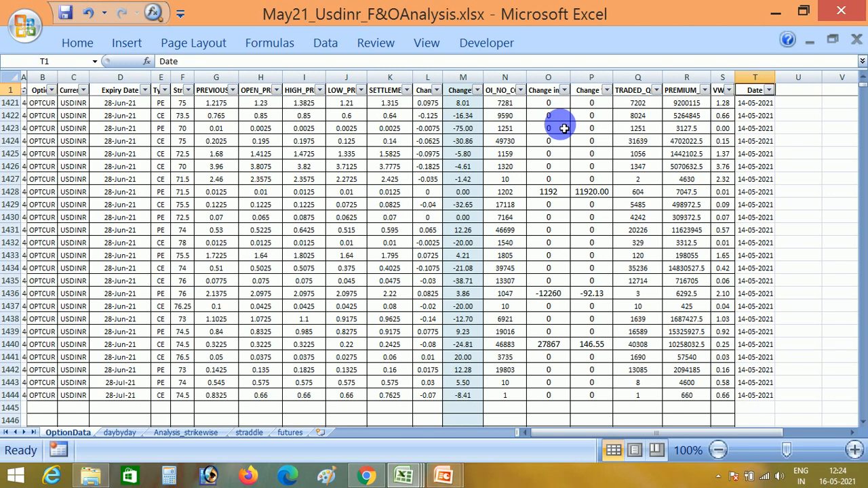
pyautogui.hotkey('ctrl', 'BackSpace')
pyautogui.press('Down')
pyautogui.press('Up')
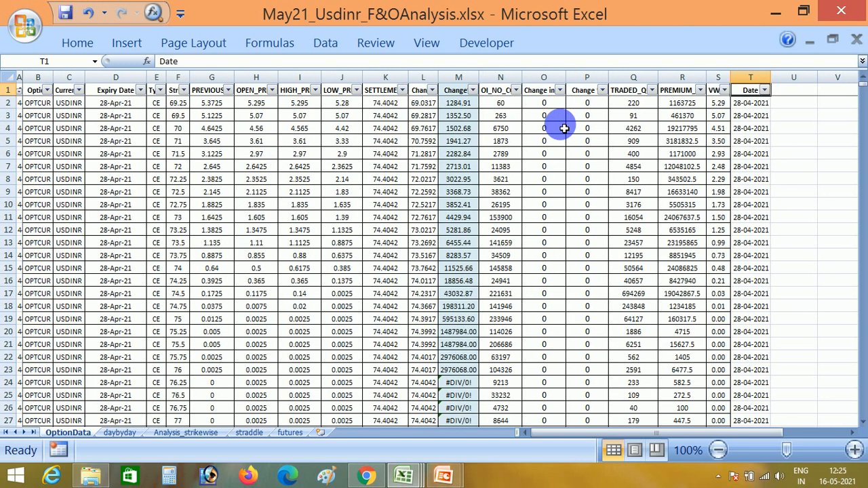
pyautogui.hotkey('alt', 'Down')
pyautogui.press('Up')
pyautogui.press('Return')
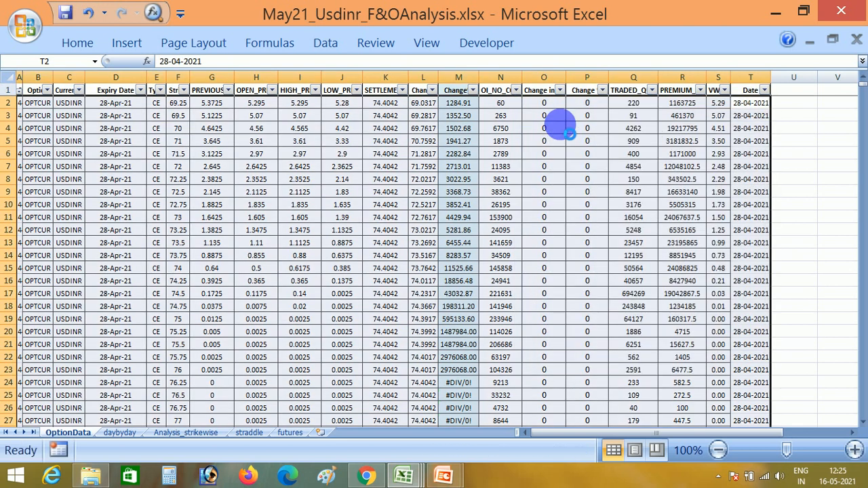
# Sort the OptionData rows by the Strike column from smallest to largest.
pyautogui.press('Up')
pyautogui.press('Left')
pyautogui.press('Left')
pyautogui.press('Left')
pyautogui.press('Left')
pyautogui.press('Left')
pyautogui.press('Left')
pyautogui.press('Left')
pyautogui.press('Left')
pyautogui.press('Left')
pyautogui.press('Left')
# Sort the OptionData rows by the Type column from A to Z.
pyautogui.press('Left')
pyautogui.press('Left')
pyautogui.press('Left')
pyautogui.press('Left')
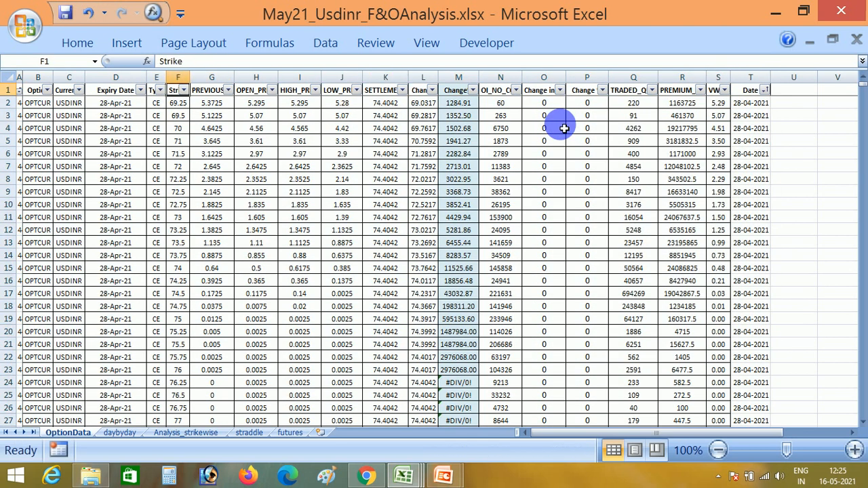
pyautogui.hotkey('alt', 'Down')
pyautogui.press('Down')
pyautogui.press('Return')
pyautogui.press('Up')
pyautogui.press('Left')
pyautogui.hotkey('alt', 'Down')
pyautogui.press('Down')
pyautogui.press('Return')
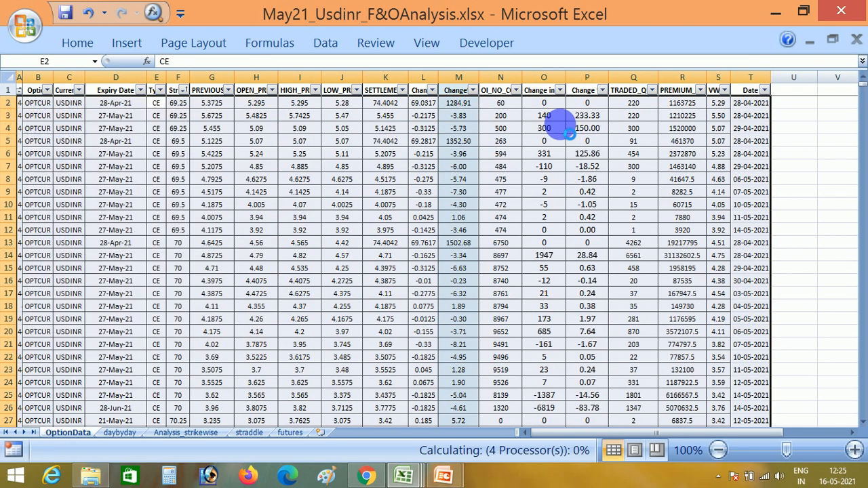
# Sort the OptionData rows by Expiry Date from oldest to newest and turn the header filters off.
pyautogui.press('Left')
pyautogui.hotkey('alt', 'Down')
pyautogui.press('Down')
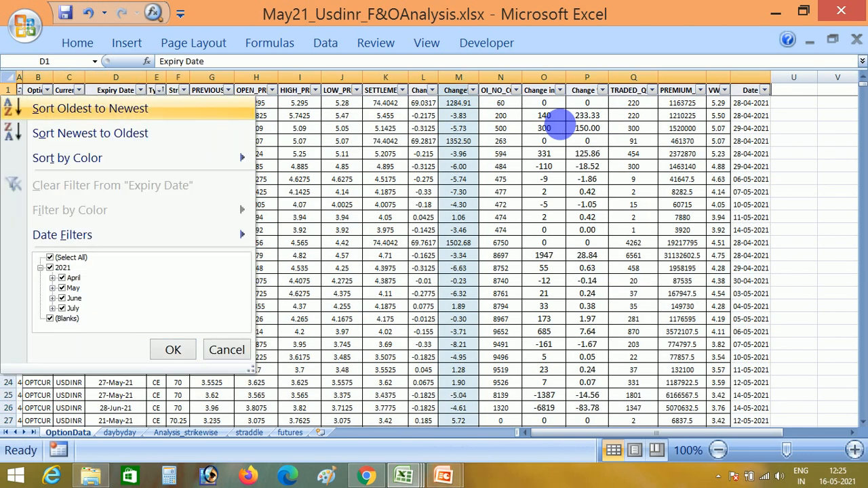
pyautogui.press('Return')
pyautogui.hotkey('alt', 'd')
pyautogui.press('f')
pyautogui.press('f')
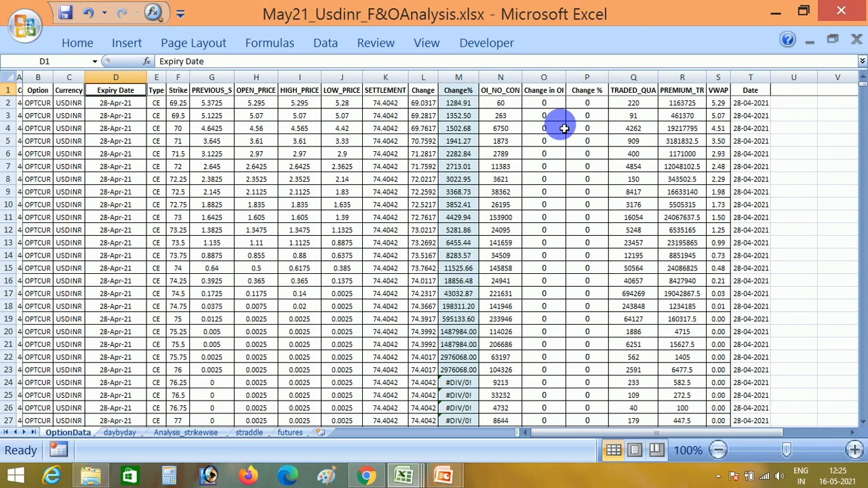
# Close CD_NSE_OP140521.csv, and close MacroforUsdinr.xlsm without saving its changes.
pyautogui.click(404, 479)
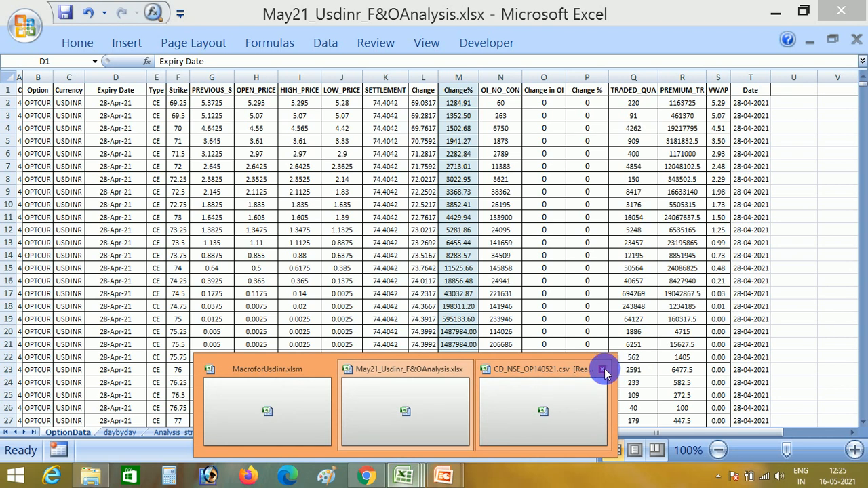
pyautogui.click(603, 370)
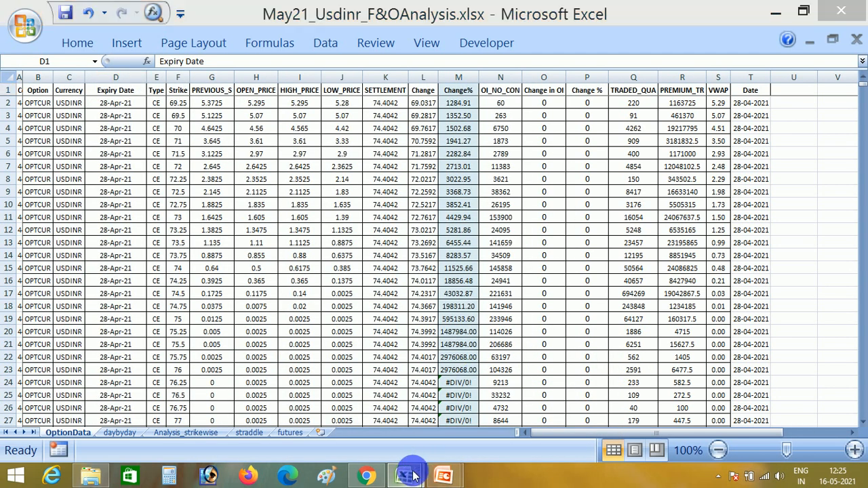
pyautogui.moveTo(413, 475)
pyautogui.click(349, 390)
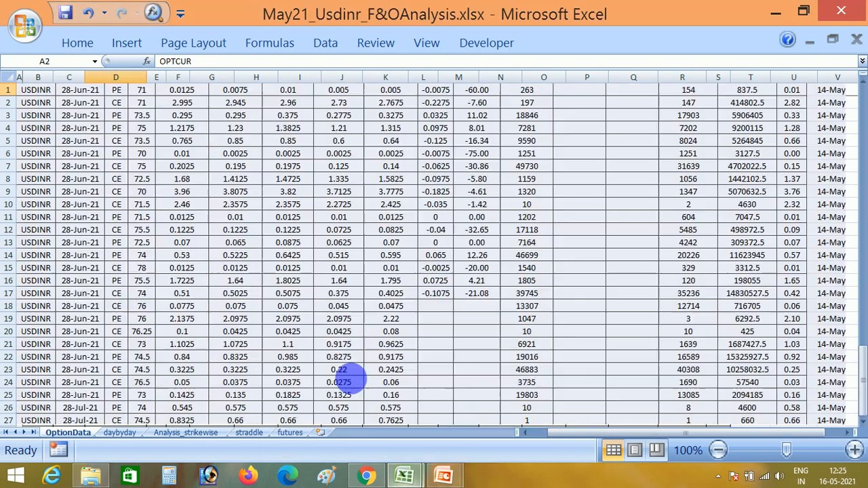
pyautogui.click(853, 16)
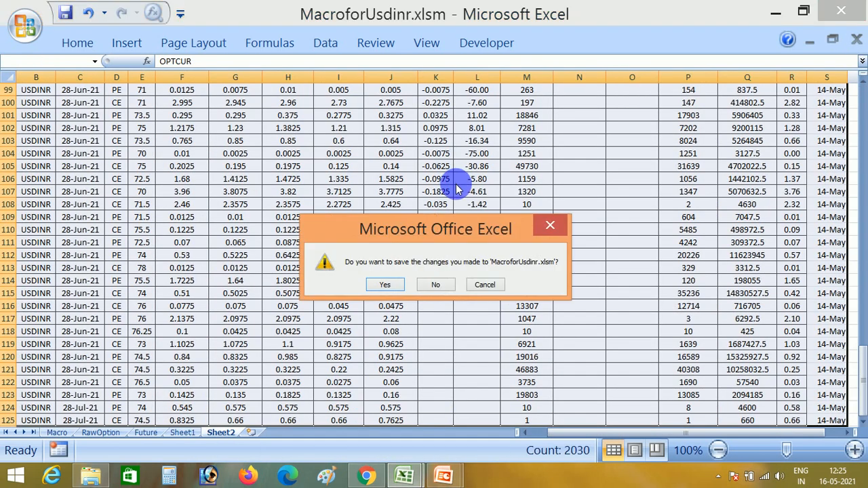
pyautogui.click(435, 286)
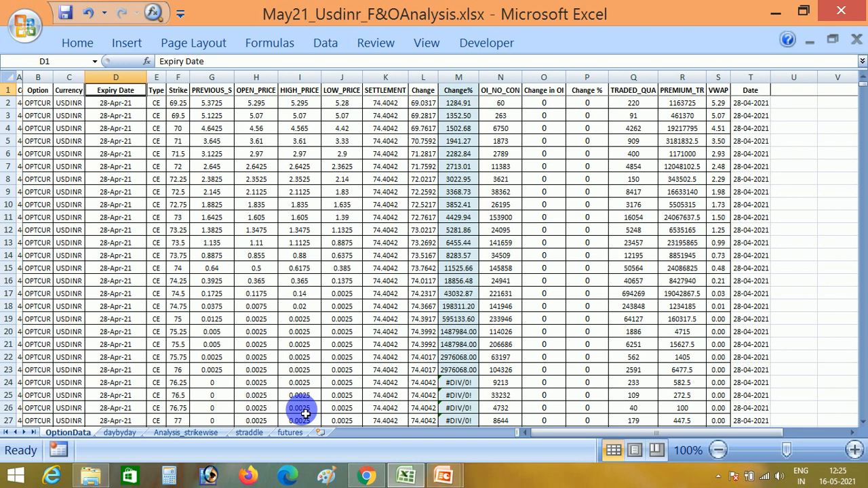
# Review the first sorted data row across its columns, from Strike to Date.
pyautogui.click(183, 309)
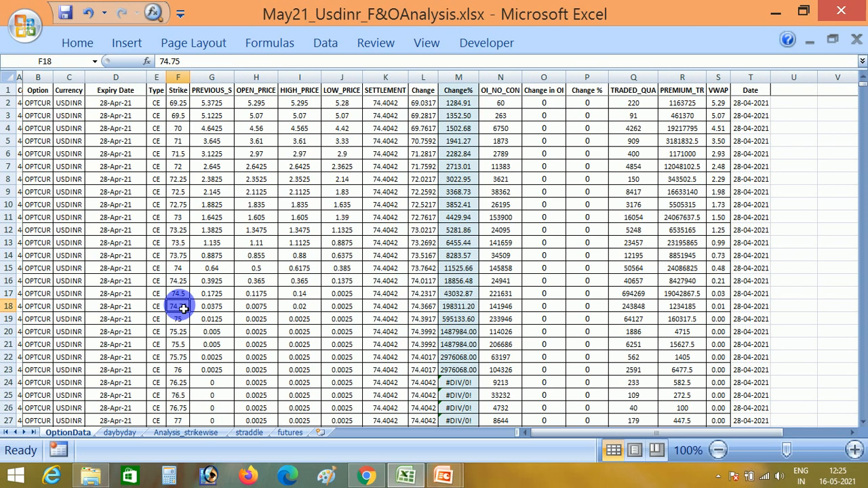
pyautogui.hotkey('ctrl', 'Up')
pyautogui.press('Down')
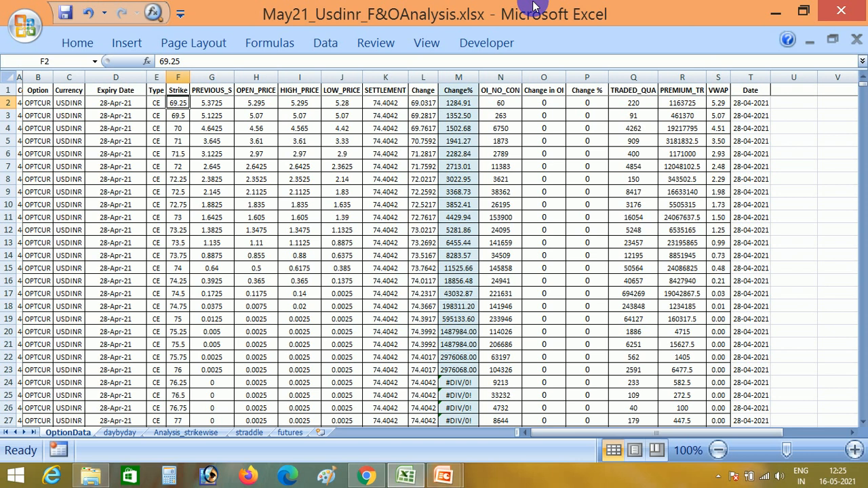
pyautogui.press('Up')
pyautogui.press('Down')
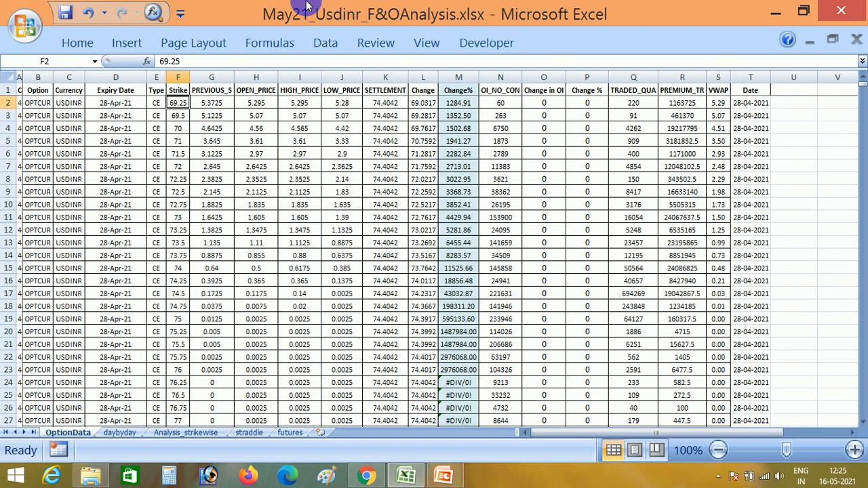
pyautogui.hotkey('shift', 'Right')
pyautogui.hotkey('shift', 'Right')
pyautogui.hotkey('shift', 'Right')
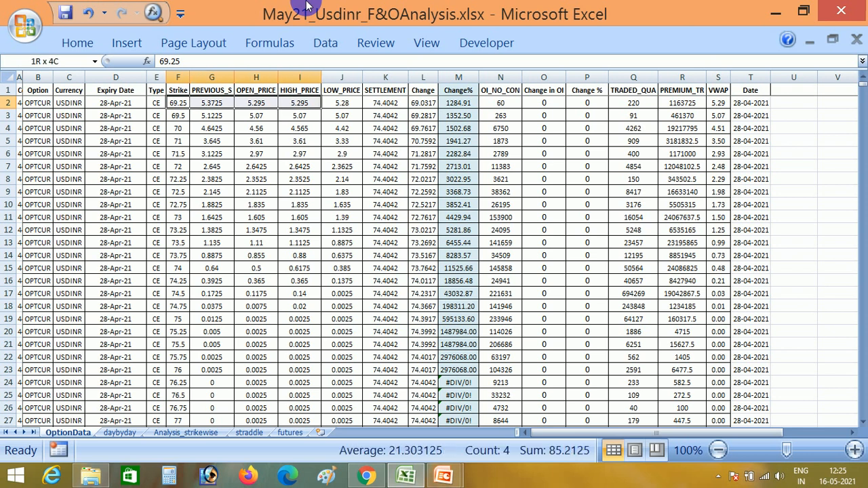
pyautogui.hotkey('shift', 'Right')
pyautogui.hotkey('shift', 'Right')
pyautogui.hotkey('shift', 'Right')
pyautogui.hotkey('shift', 'Right')
pyautogui.hotkey('shift', 'Right')
pyautogui.hotkey('shift', 'Right')
pyautogui.hotkey('shift', 'Right')
pyautogui.hotkey('shift', 'Right')
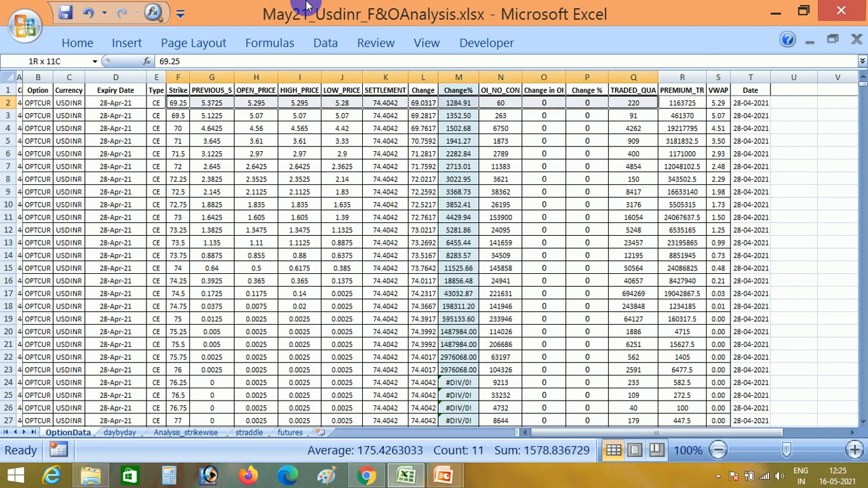
pyautogui.hotkey('shift', 'Left')
pyautogui.hotkey('shift', 'Left')
pyautogui.hotkey('shift', 'Left')
pyautogui.hotkey('shift', 'Left')
pyautogui.hotkey('shift', 'Left')
pyautogui.hotkey('shift', 'Left')
pyautogui.hotkey('shift', 'Left')
pyautogui.hotkey('shift', 'Left')
pyautogui.hotkey('shift', 'Left')
pyautogui.hotkey('shift', 'Left')
pyautogui.hotkey('shift', 'Left')
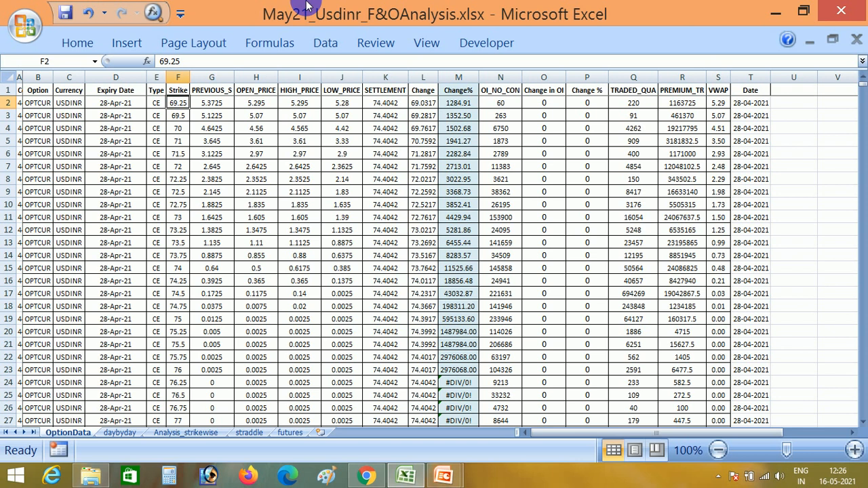
pyautogui.hotkey('ctrl', 'shift', 'Right')
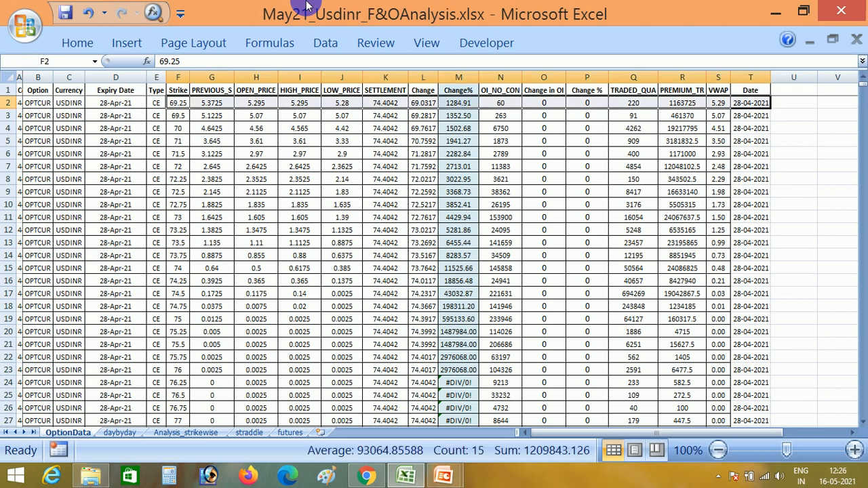
pyautogui.press('Home')
pyautogui.press('Right')
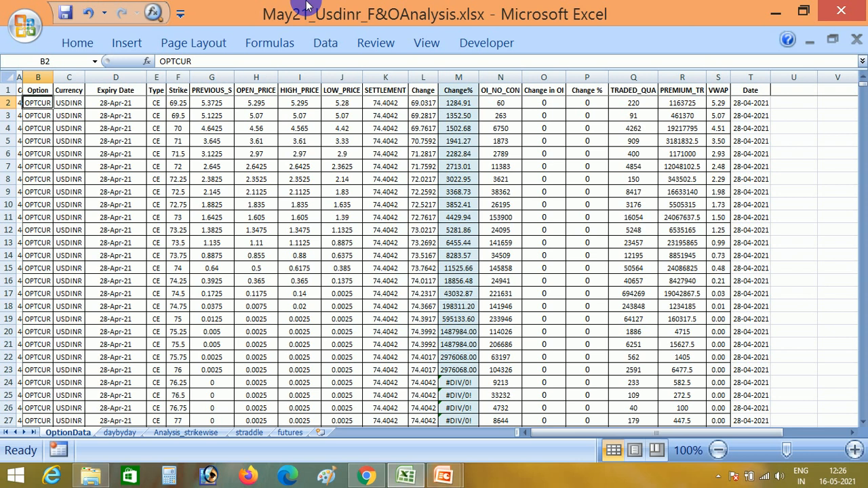
# Check the extent of the sorted data from B2 down to row 1444 in column T.
pyautogui.hotkey('ctrl', 'shift', 'Right')
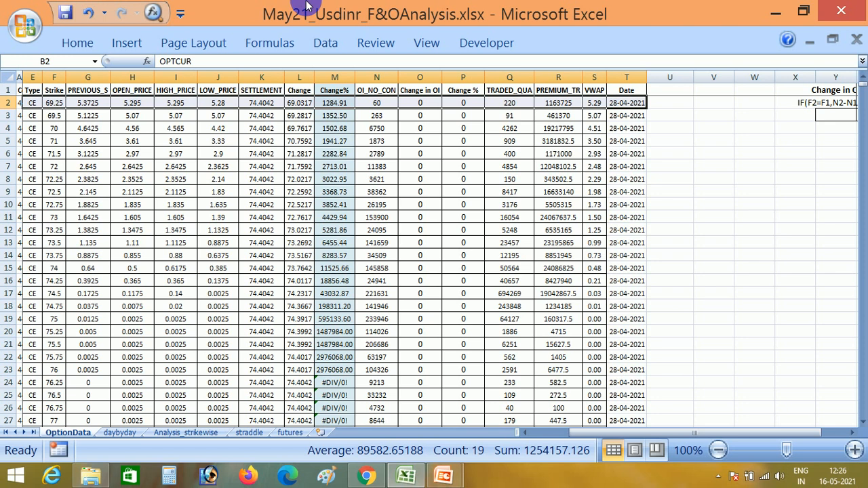
pyautogui.hotkey('ctrl', 'shift', 'Down')
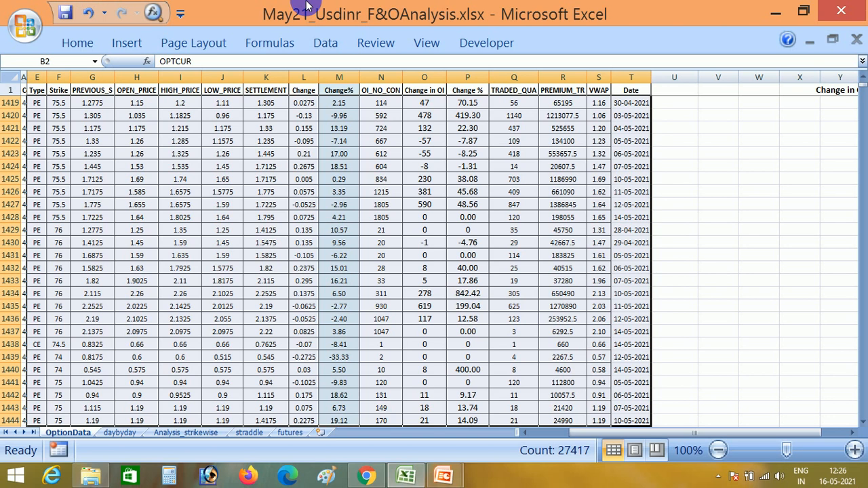
pyautogui.hotkey('ctrl', 'Home')
pyautogui.press('Up')
pyautogui.press('Right')
pyautogui.press('Down')
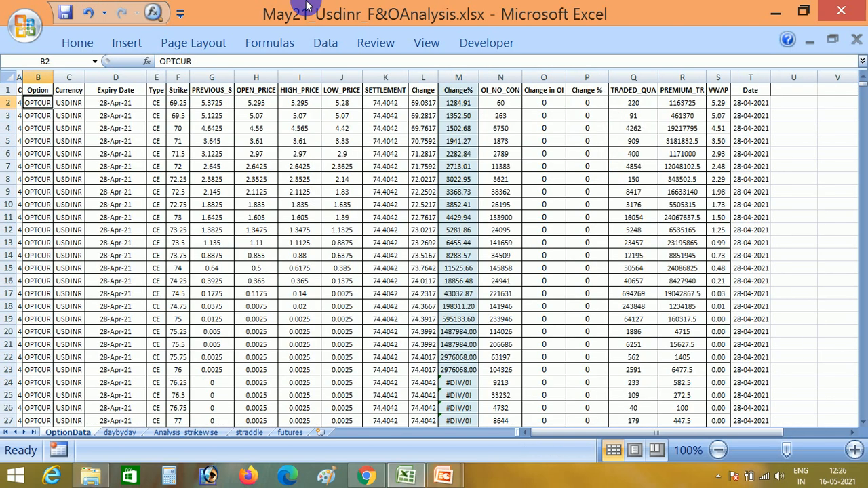
# Examine the reference Change in OI and Change % formula texts stored in cells Y1 to Z2.
pyautogui.press('Right')
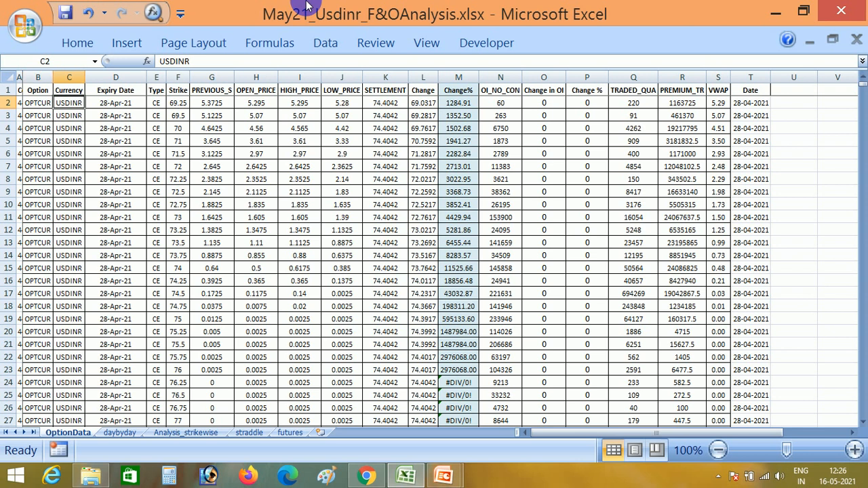
pyautogui.press('Right')
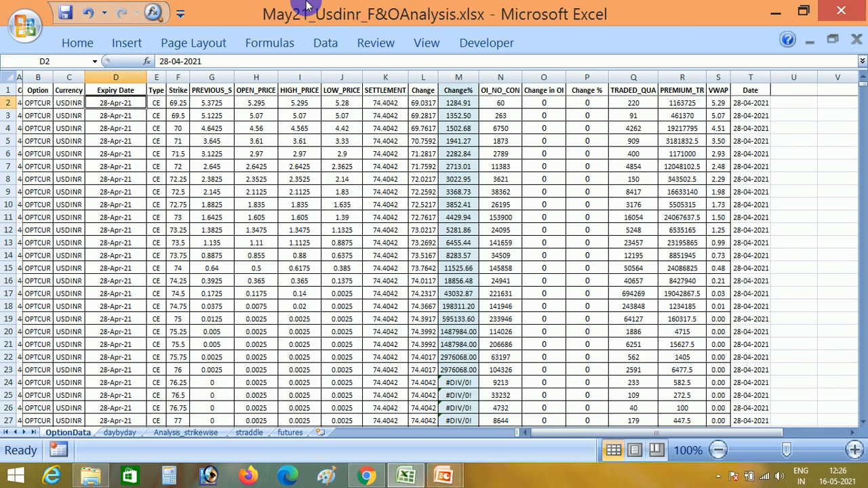
pyautogui.press('Right')
pyautogui.press('Right')
pyautogui.press('Right')
pyautogui.press('Right')
pyautogui.press('Right')
pyautogui.press('Right')
pyautogui.press('Right')
pyautogui.press('Right')
pyautogui.press('Right')
pyautogui.press('Right')
pyautogui.press('Right')
pyautogui.press('Right')
pyautogui.press('Right')
pyautogui.press('Right')
pyautogui.press('Right')
pyautogui.press('Right')
pyautogui.press('Right')
pyautogui.press('Right')
pyautogui.press('Right')
pyautogui.press('Right')
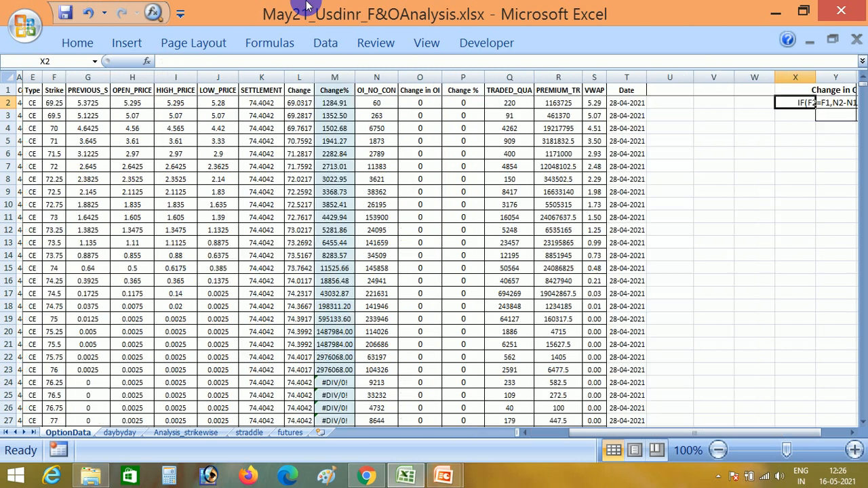
pyautogui.press('Right')
pyautogui.press('Right')
pyautogui.press('Right')
pyautogui.press('Left')
pyautogui.press('Left')
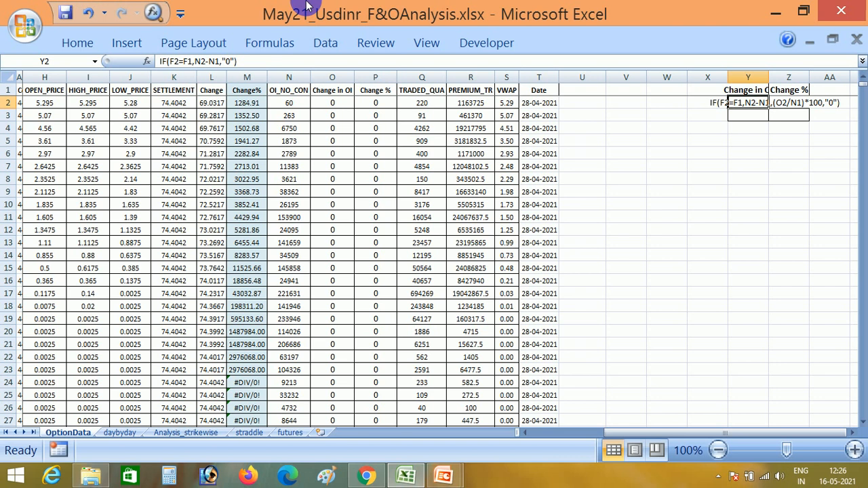
pyautogui.press('Left')
pyautogui.press('Left')
pyautogui.press('Left')
pyautogui.press('Left')
pyautogui.press('Left')
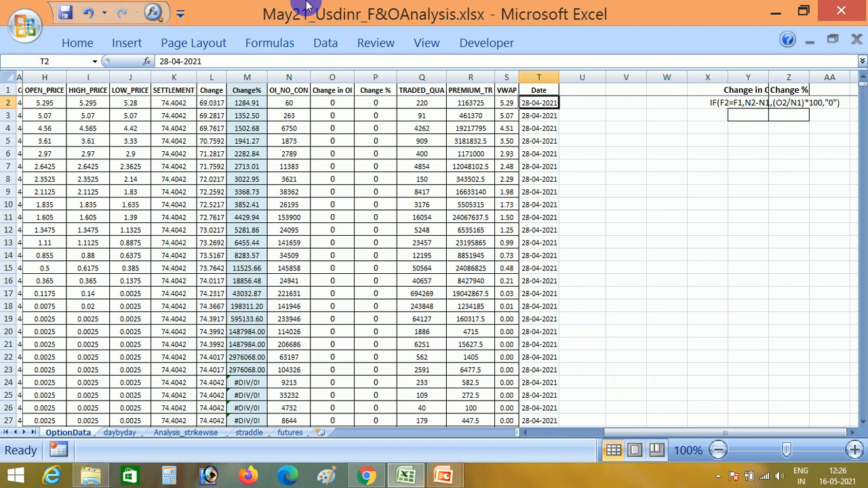
pyautogui.press('Right')
pyautogui.press('Right')
pyautogui.press('Right')
pyautogui.press('Right')
pyautogui.press('Right')
pyautogui.press('Up')
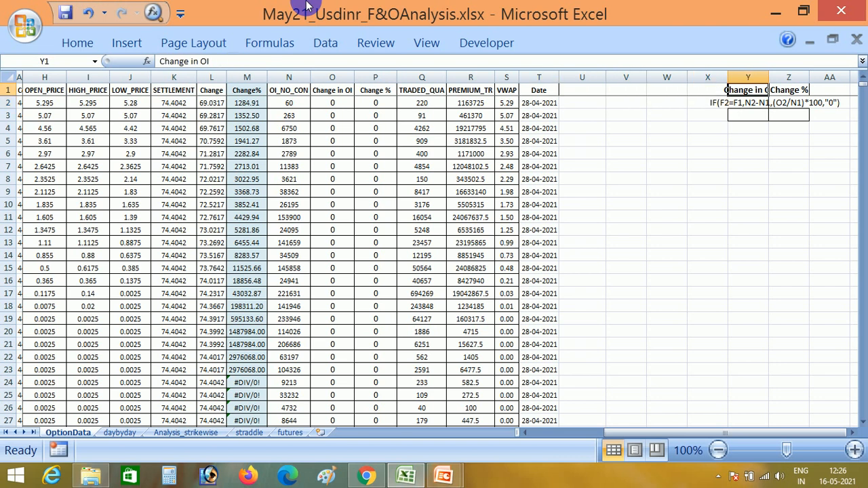
pyautogui.press('Right')
pyautogui.press('Down')
pyautogui.press('Left')
pyautogui.press('Up')
pyautogui.press('Right')
pyautogui.press('Down')
pyautogui.press('Left')
# Copy the Change in OI and Change % formula texts from Y2:Z2 into cells O2:P2.
pyautogui.press('Left')
pyautogui.press('Left')
pyautogui.press('Right')
pyautogui.press('Right')
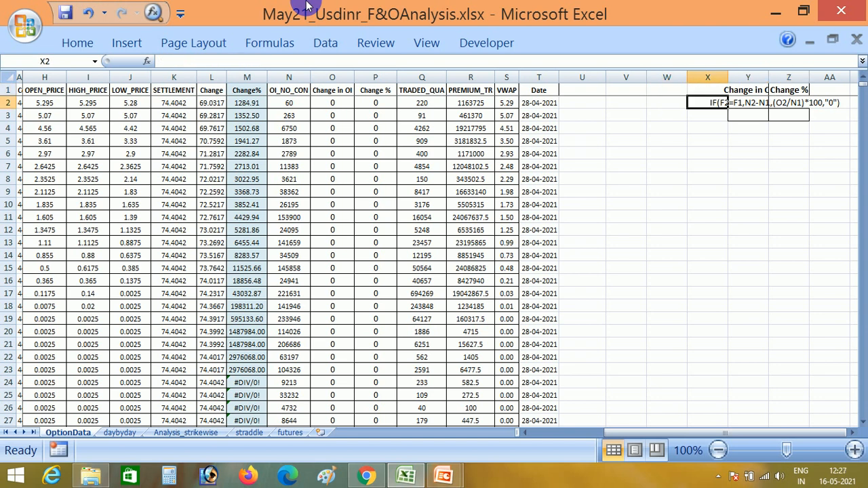
pyautogui.hotkey('shift', 'Right')
pyautogui.hotkey('ctrl', 'c')
pyautogui.press('Left')
pyautogui.press('Left')
pyautogui.press('Left')
pyautogui.press('Left')
pyautogui.press('Left')
pyautogui.press('Left')
pyautogui.press('Left')
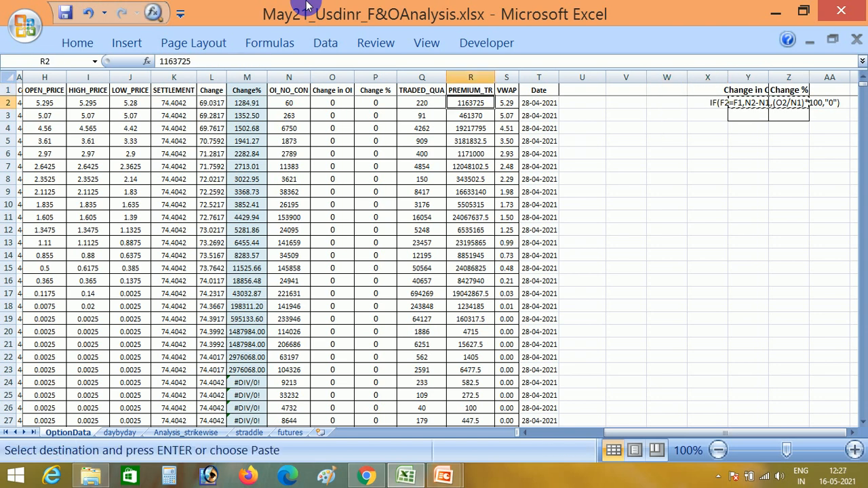
pyautogui.press('Left')
pyautogui.press('Left')
pyautogui.press('Left')
pyautogui.press('Return')
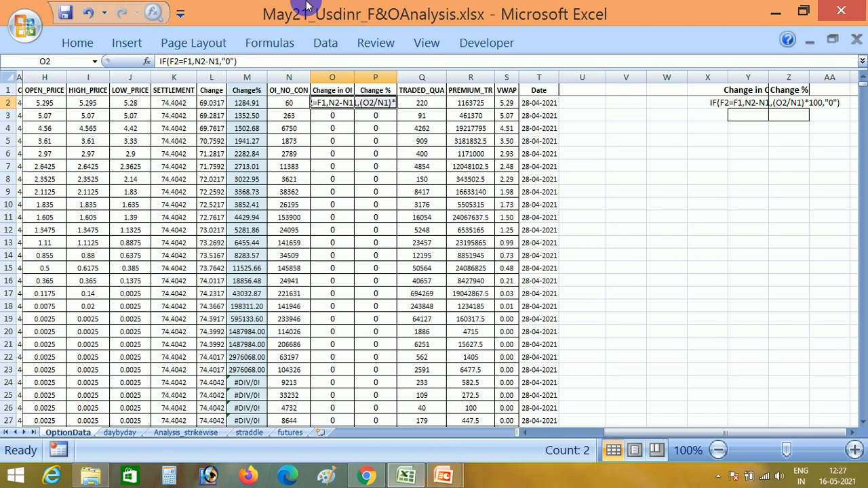
# Convert the Change in OI formula text in O2 into the live formula =IF(F2=F1,N2-N1,"0").
pyautogui.press('F2')
pyautogui.press('Home')
pyautogui.write('=')
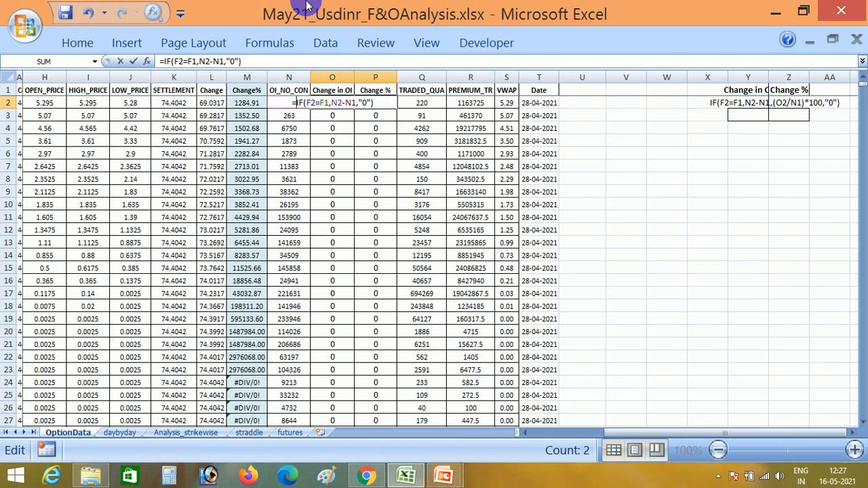
pyautogui.press('Return')
# Convert the Change % formula text in P2 into the live formula =IF(F2=F1,(O2/N1)*100,"0").
pyautogui.press('Up')
pyautogui.press('F2')
pyautogui.press('Escape')
pyautogui.press('Down')
pyautogui.press('F2')
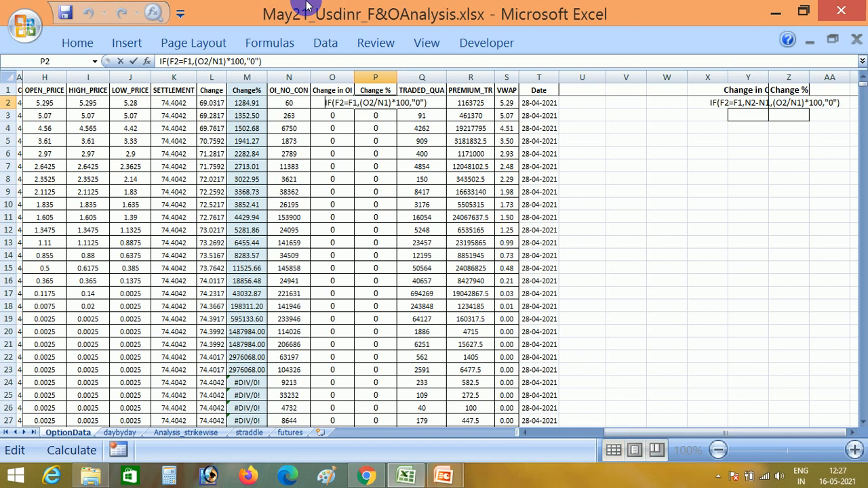
pyautogui.press('Home')
pyautogui.write('=')
pyautogui.press('Return')
# Look over the row 2 cells of OptionData from the Change column across to the reference formulas.
pyautogui.press('Up')
pyautogui.press('Left')
pyautogui.hotkey('shift', 'Right')
pyautogui.press('Left')
pyautogui.press('Left')
pyautogui.press('Left')
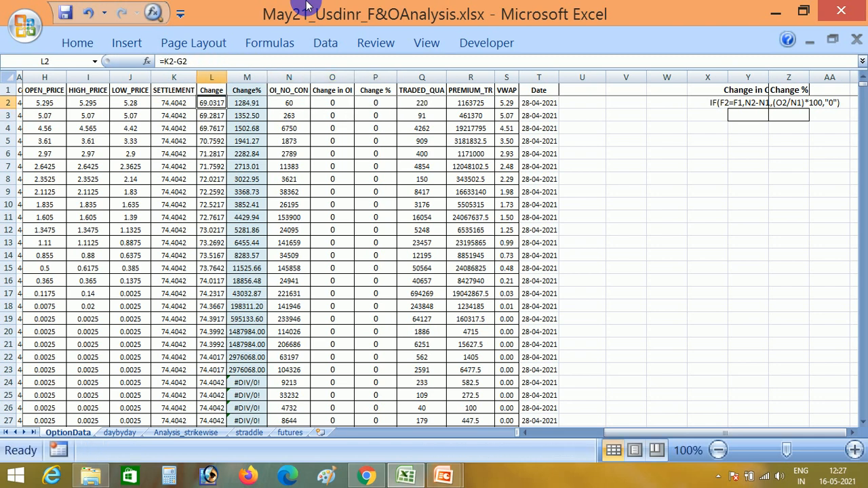
pyautogui.press('Right')
pyautogui.press('Up')
pyautogui.press('Down')
pyautogui.press('Left')
pyautogui.press('Right')
pyautogui.press('Right')
pyautogui.press('Right')
pyautogui.press('Right')
pyautogui.press('Right')
pyautogui.press('Right')
pyautogui.press('Right')
pyautogui.press('Right')
pyautogui.press('Right')
pyautogui.press('Right')
pyautogui.press('Right')
pyautogui.press('Right')
pyautogui.press('Down')
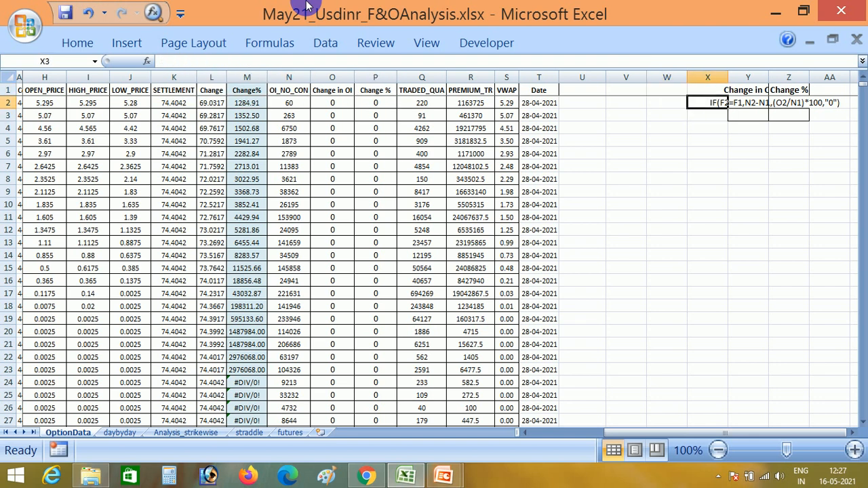
pyautogui.press('Right')
# Check the extent of the OptionData block from B2 across to the Date column and down to its last row.
pyautogui.hotkey('ctrl', 'Left')
pyautogui.hotkey('ctrl', 'Left')
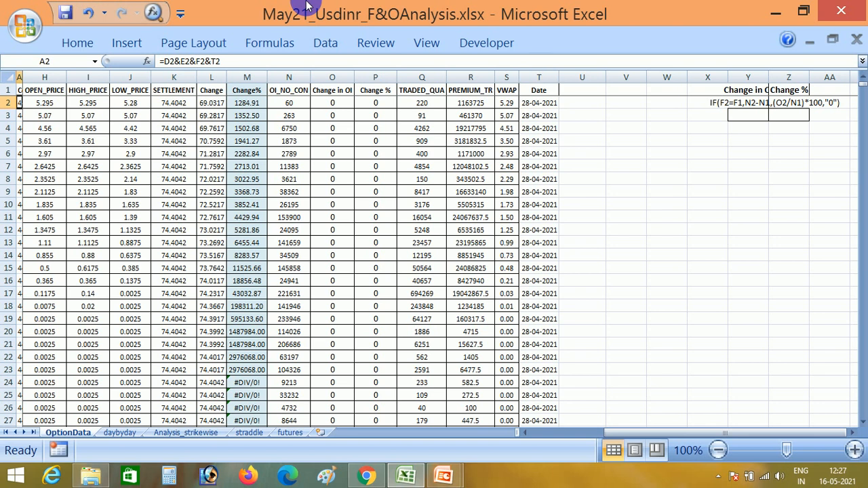
pyautogui.press('Right')
pyautogui.press('Right')
pyautogui.press('Left')
pyautogui.hotkey('ctrl', 'shift', 'Right')
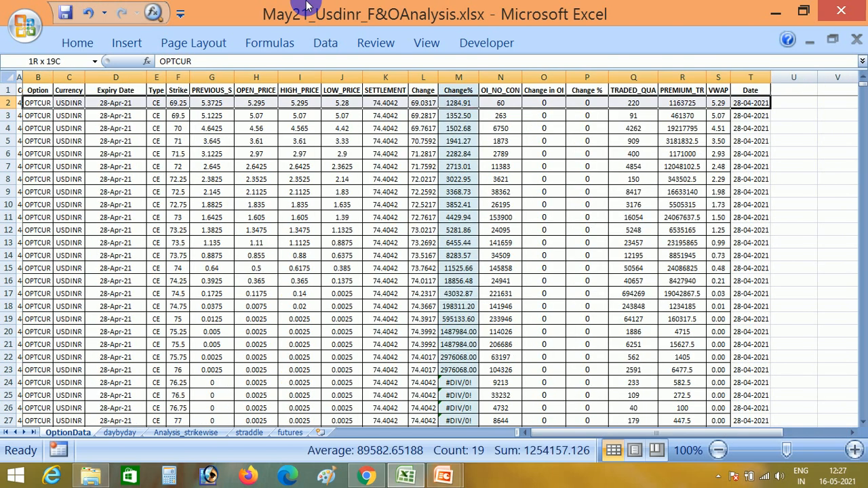
pyautogui.hotkey('ctrl', 'shift', 'Down')
pyautogui.press('Up')
pyautogui.press('Down')
pyautogui.press('Up')
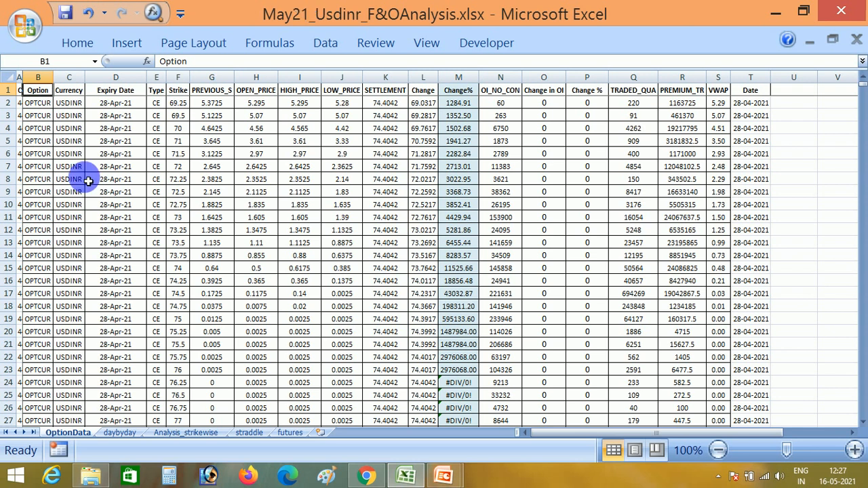
# Set the Date in N4 of the daybyday sheet to 12-05-2021 for the 27-May-21 expiry.
pyautogui.click(120, 433)
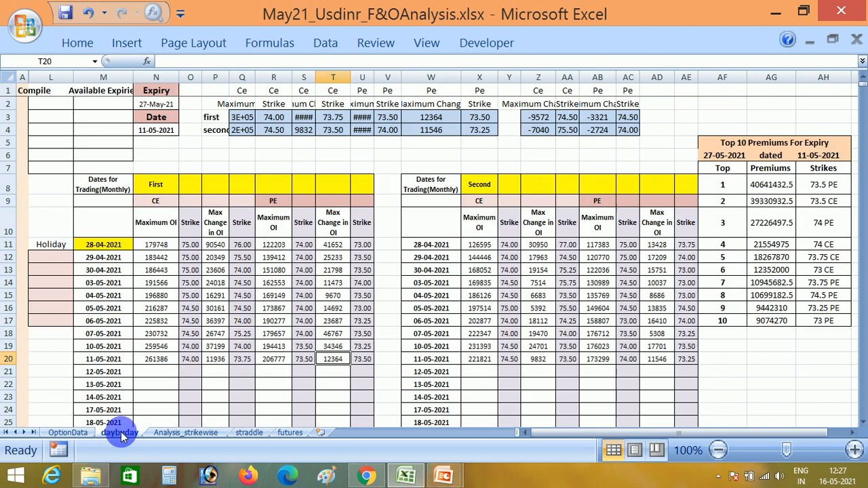
pyautogui.click(153, 142)
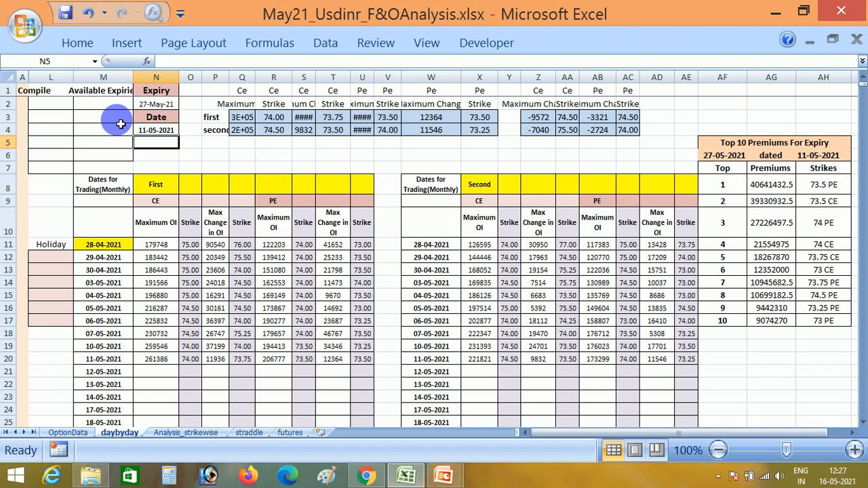
pyautogui.click(157, 104)
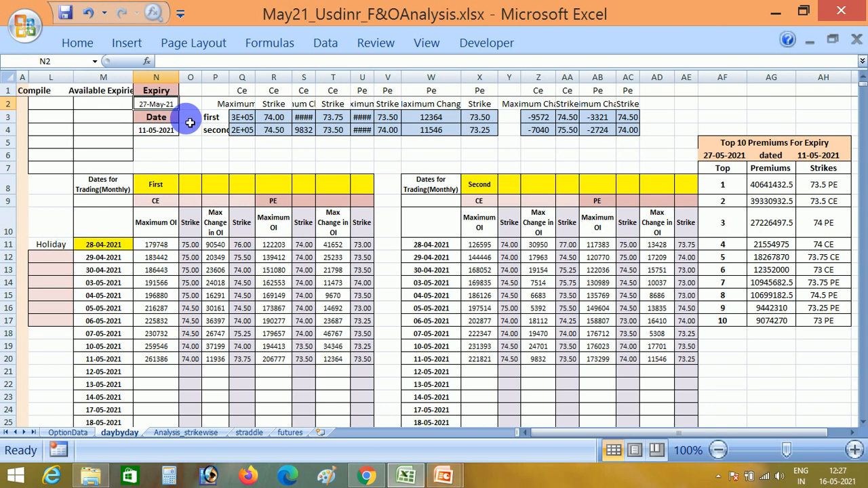
pyautogui.click(164, 134)
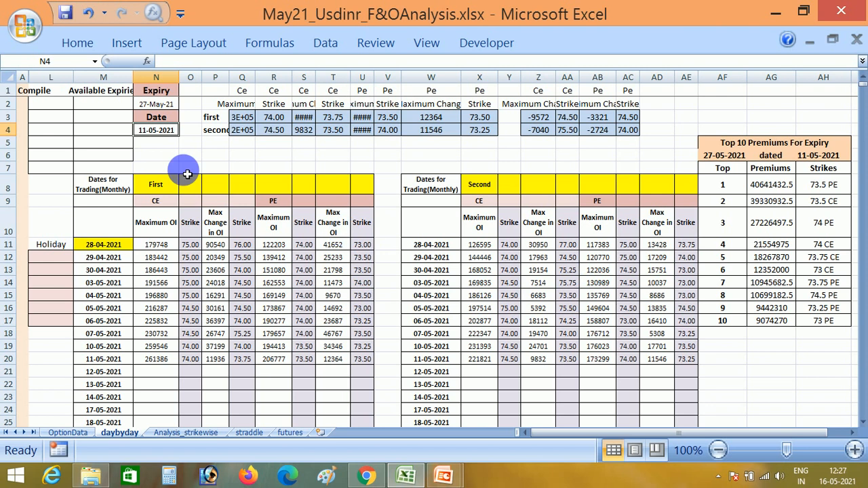
pyautogui.write('12/5')
pyautogui.press('Return')
# Copy the first-ranked results in Q3:X3 and paste them as values into the First table's 12-05-2021 row, starting at N21.
pyautogui.press('Right')
pyautogui.press('Right')
pyautogui.press('Up')
pyautogui.press('Right')
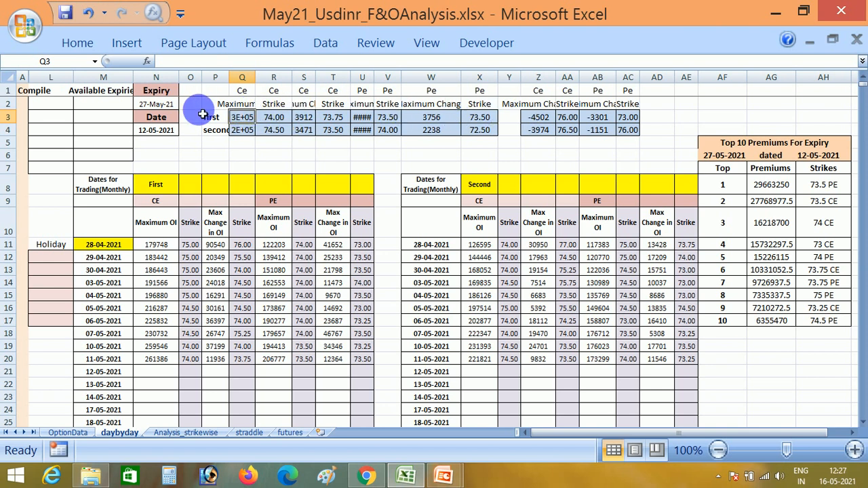
pyautogui.hotkey('ctrl', 'shift', 'Right')
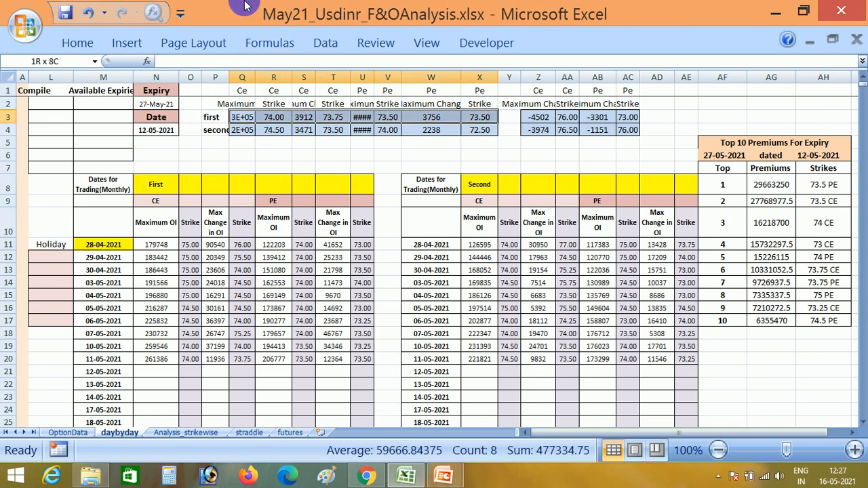
pyautogui.hotkey('ctrl', 'c')
pyautogui.press('Down')
pyautogui.press('Down')
pyautogui.press('Down')
pyautogui.press('Down')
pyautogui.press('Down')
pyautogui.press('Down')
pyautogui.press('Down')
pyautogui.press('Down')
pyautogui.press('Down')
pyautogui.press('Down')
pyautogui.press('Down')
pyautogui.press('Down')
pyautogui.press('Down')
pyautogui.press('Down')
pyautogui.press('Down')
pyautogui.press('Down')
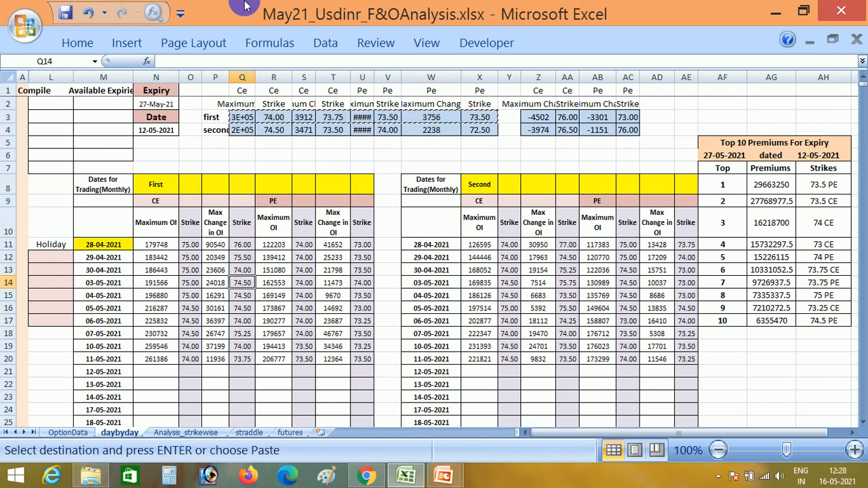
pyautogui.press('Left')
pyautogui.press('Left')
pyautogui.press('Left')
pyautogui.press('Down')
pyautogui.press('Down')
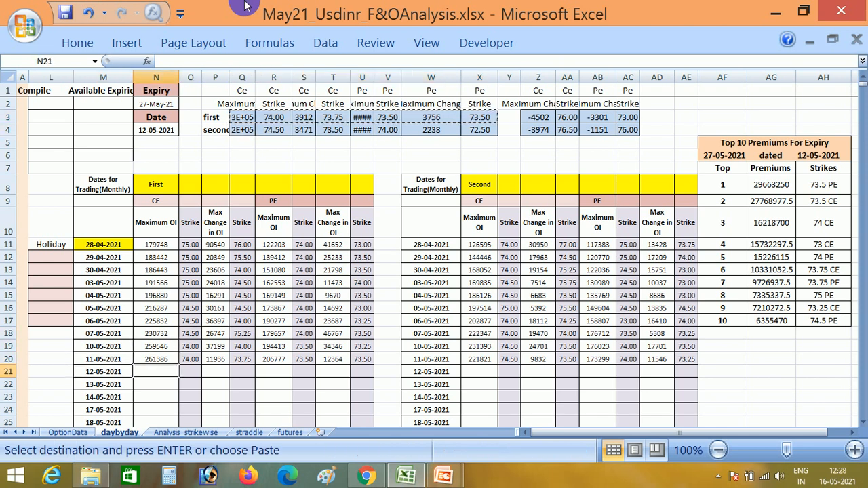
pyautogui.hotkey('ctrl', 'alt', 'v')
pyautogui.press('v')
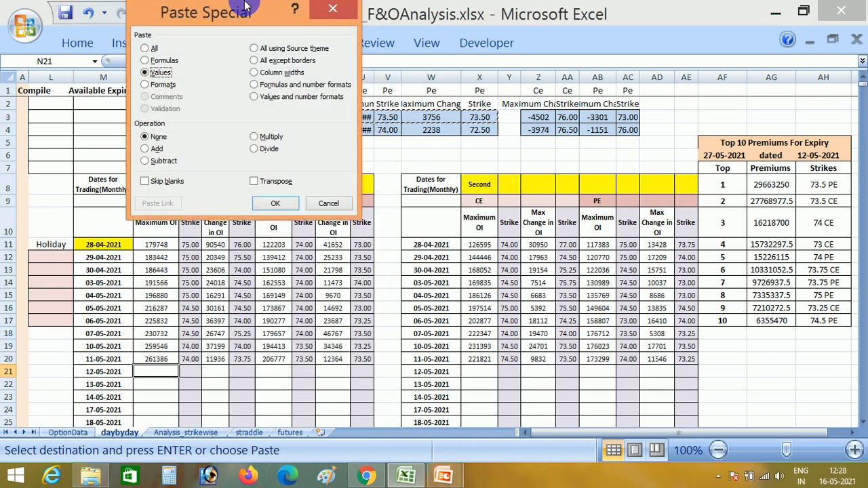
pyautogui.press('Return')
# Copy the second-ranked results in Q4:X4 and paste them as values into the Second table's 12-05-2021 row, starting at X21.
pyautogui.press('Up')
pyautogui.press('Up')
pyautogui.press('Up')
pyautogui.press('Up')
pyautogui.press('Up')
pyautogui.press('Up')
pyautogui.press('Up')
pyautogui.press('Up')
pyautogui.press('Up')
pyautogui.press('Up')
pyautogui.press('Up')
pyautogui.press('Up')
pyautogui.press('Up')
pyautogui.press('Up')
pyautogui.press('Up')
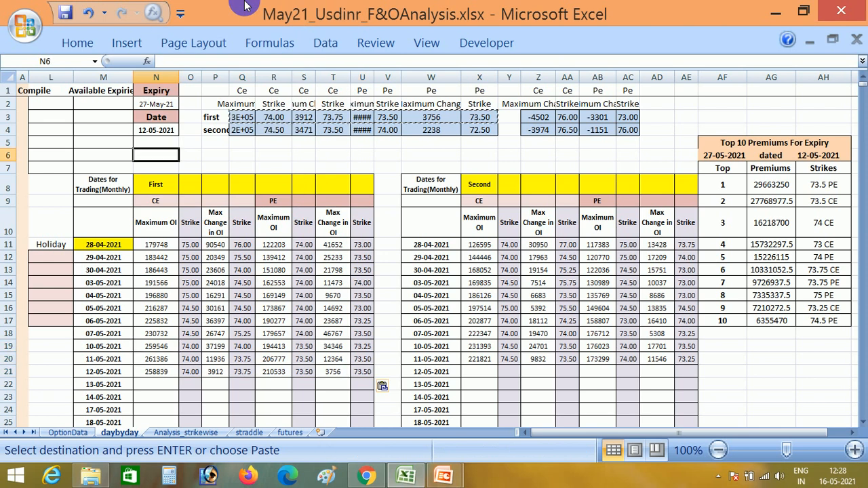
pyautogui.press('Right')
pyautogui.press('Right')
pyautogui.press('Up')
pyautogui.press('Right')
pyautogui.press('Up')
pyautogui.hotkey('ctrl', 'shift', 'Right')
pyautogui.hotkey('ctrl', 'c')
pyautogui.press('Down')
pyautogui.press('Down')
pyautogui.press('Down')
pyautogui.press('Down')
pyautogui.press('Down')
pyautogui.press('Down')
pyautogui.press('Down')
pyautogui.press('Down')
pyautogui.press('Down')
pyautogui.press('Down')
pyautogui.press('Down')
pyautogui.press('Down')
pyautogui.press('Down')
pyautogui.press('Down')
pyautogui.press('Right')
pyautogui.press('Right')
pyautogui.press('Right')
pyautogui.press('Down')
pyautogui.press('Right')
pyautogui.press('Right')
pyautogui.press('Down')
pyautogui.press('Down')
pyautogui.press('Right')
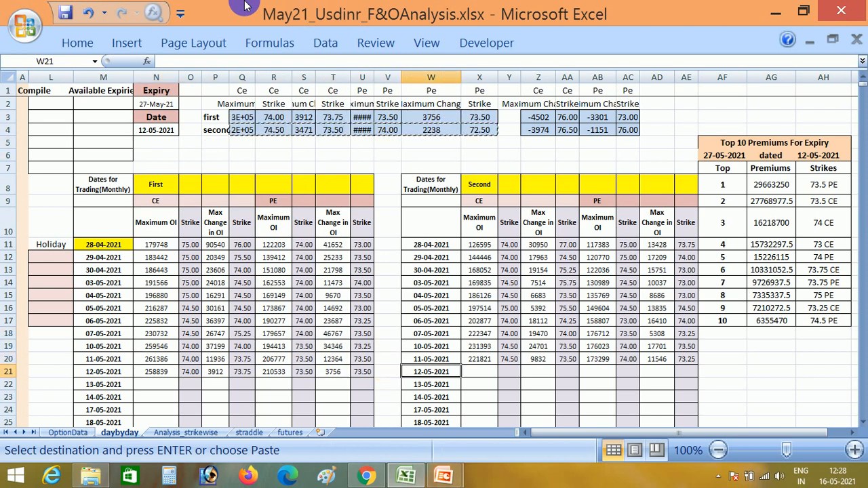
pyautogui.hotkey('shift', 'F10')
pyautogui.press('s')
pyautogui.press('Return')
# Set the Date in N4 to 14-05-2021.
pyautogui.press('Left')
pyautogui.press('Left')
pyautogui.press('Left')
pyautogui.press('Left')
pyautogui.press('Left')
pyautogui.press('Left')
pyautogui.press('Up')
pyautogui.press('Up')
pyautogui.press('Up')
pyautogui.press('Up')
pyautogui.press('Up')
pyautogui.press('Up')
pyautogui.press('Up')
pyautogui.press('Up')
pyautogui.press('Up')
pyautogui.press('Up')
pyautogui.press('Up')
pyautogui.press('Up')
pyautogui.press('Up')
pyautogui.press('Up')
pyautogui.press('Up')
pyautogui.press('Up')
pyautogui.press('Up')
pyautogui.press('Left')
pyautogui.press('Left')
pyautogui.press('Left')
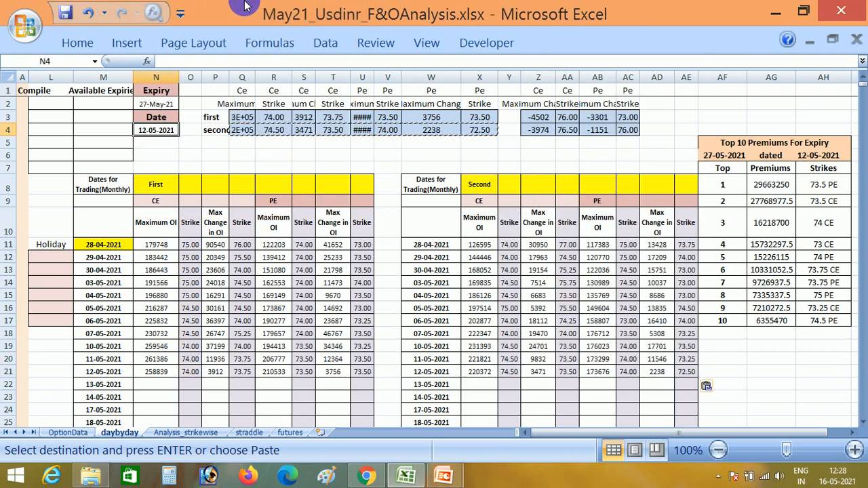
pyautogui.write('14/')
pyautogui.write('5')
pyautogui.press('Return')
# Copy the first-ranked results in Q3:X3 and paste them as values into row 22 of the First table, starting at N22.
pyautogui.press('Right')
pyautogui.press('Up')
pyautogui.press('Right')
pyautogui.press('Right')
pyautogui.press('Up')
pyautogui.hotkey('shift', 'Right')
pyautogui.hotkey('shift', 'Right')
pyautogui.hotkey('shift', 'Right')
pyautogui.hotkey('shift', 'Right')
pyautogui.hotkey('shift', 'Right')
pyautogui.hotkey('shift', 'Right')
pyautogui.hotkey('shift', 'Right')
pyautogui.hotkey('ctrl', 'c')
pyautogui.press('Down')
pyautogui.press('Down')
pyautogui.press('Down')
pyautogui.press('Down')
pyautogui.press('Down')
pyautogui.press('Down')
pyautogui.press('Down')
pyautogui.press('Down')
pyautogui.press('Down')
pyautogui.press('Down')
pyautogui.press('Down')
pyautogui.press('Down')
pyautogui.press('Down')
pyautogui.press('Down')
pyautogui.press('Down')
pyautogui.press('Down')
pyautogui.press('Down')
pyautogui.press('Down')
pyautogui.press('Down')
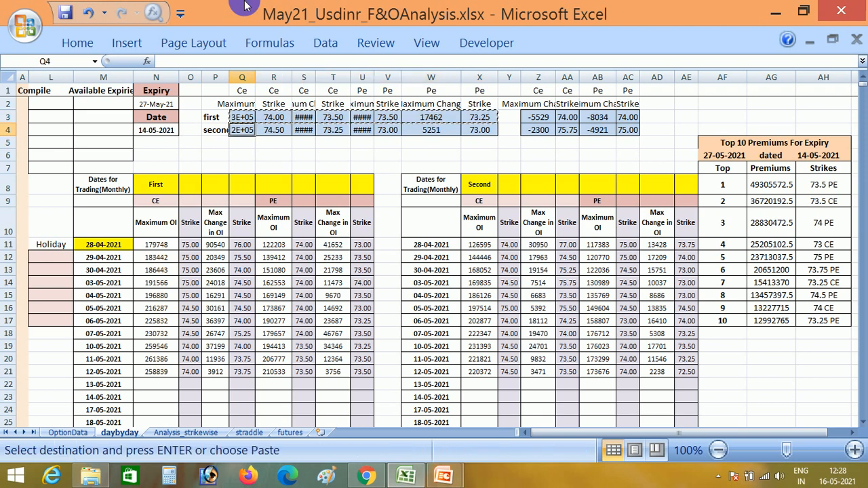
pyautogui.press('Left')
pyautogui.press('Left')
pyautogui.press('Left')
pyautogui.hotkey('shift', 'F10')
pyautogui.press('s')
pyautogui.press('v')
pyautogui.press('Return')
# Copy the second-ranked results in Q4:X4 and paste them as values into row 22 of the Second table, starting at X22.
pyautogui.press('Up')
pyautogui.press('Up')
pyautogui.press('Up')
pyautogui.press('Up')
pyautogui.press('Up')
pyautogui.press('Up')
pyautogui.press('Up')
pyautogui.press('Up')
pyautogui.press('Up')
pyautogui.press('Up')
pyautogui.press('Up')
pyautogui.press('Up')
pyautogui.press('Up')
pyautogui.press('Up')
pyautogui.press('Up')
pyautogui.press('Up')
pyautogui.press('Up')
pyautogui.press('Up')
pyautogui.press('Right')
pyautogui.press('Right')
pyautogui.press('Right')
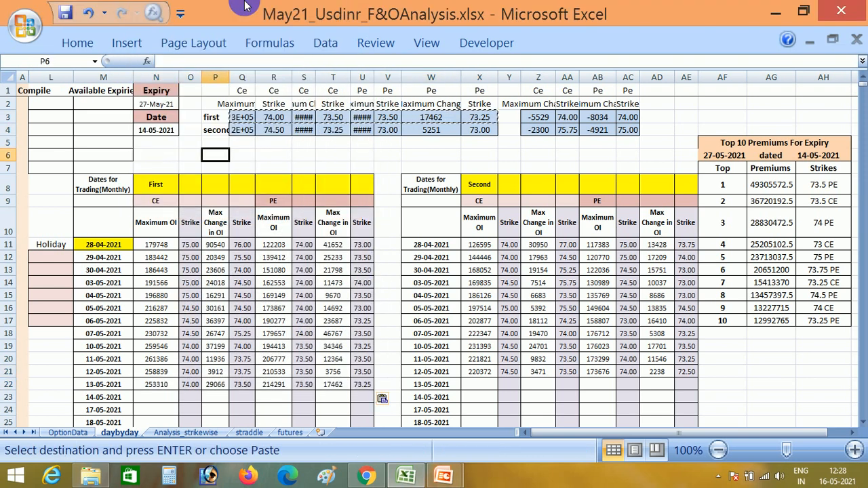
pyautogui.hotkey('shift', 'Right')
pyautogui.hotkey('shift', 'Right')
pyautogui.hotkey('shift', 'Right')
pyautogui.hotkey('shift', 'Right')
pyautogui.hotkey('shift', 'Right')
pyautogui.hotkey('shift', 'Right')
pyautogui.hotkey('shift', 'Right')
pyautogui.hotkey('ctrl', 'c')
pyautogui.press('Down')
pyautogui.press('Down')
pyautogui.press('Down')
pyautogui.press('Down')
pyautogui.press('Down')
pyautogui.press('Down')
pyautogui.press('Down')
pyautogui.press('Down')
pyautogui.press('Down')
pyautogui.press('Down')
pyautogui.press('Down')
pyautogui.press('Down')
pyautogui.press('Down')
pyautogui.press('Down')
pyautogui.press('Down')
pyautogui.press('Down')
pyautogui.press('Down')
pyautogui.press('Right')
pyautogui.press('Right')
pyautogui.press('Right')
pyautogui.press('Right')
pyautogui.press('Right')
pyautogui.press('Right')
pyautogui.press('Right')
pyautogui.press('Down')
pyautogui.hotkey('shift', 'F10')
pyautogui.press('s')
pyautogui.press('v')
pyautogui.press('Return')
# Review the recent CE Maximum OI entries in the First table, from row 22 upward in column N.
pyautogui.press('Left')
pyautogui.press('Left')
pyautogui.press('Left')
pyautogui.press('Left')
pyautogui.press('Left')
pyautogui.press('Left')
pyautogui.press('Left')
pyautogui.press('Left')
pyautogui.press('Left')
pyautogui.press('Left')
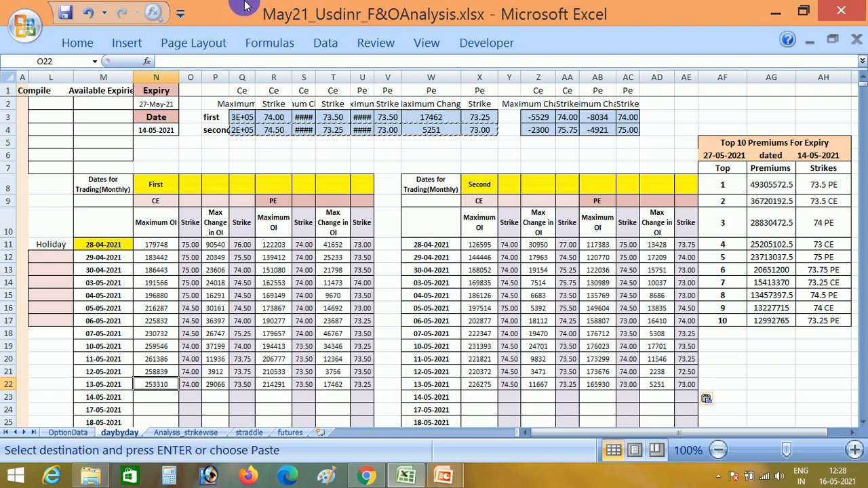
pyautogui.press('Up')
pyautogui.press('Up')
pyautogui.press('Up')
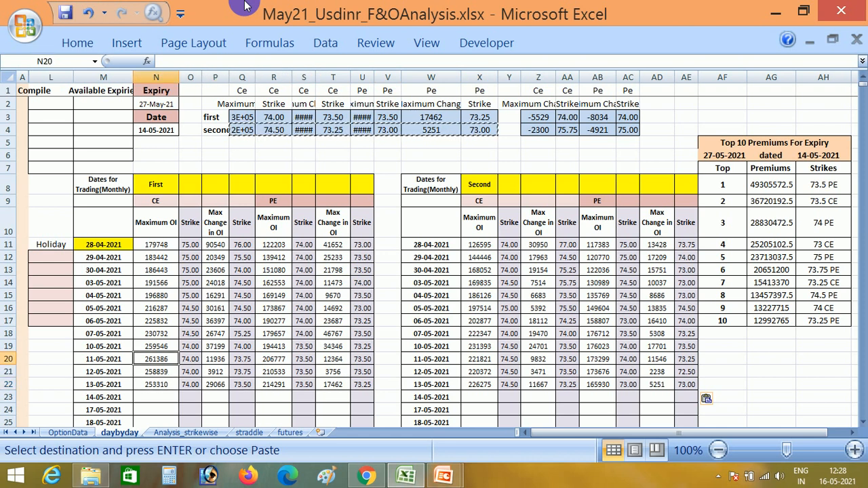
pyautogui.press('Up')
pyautogui.press('Up')
pyautogui.press('Up')
pyautogui.press('Down')
pyautogui.press('Down')
pyautogui.press('Down')
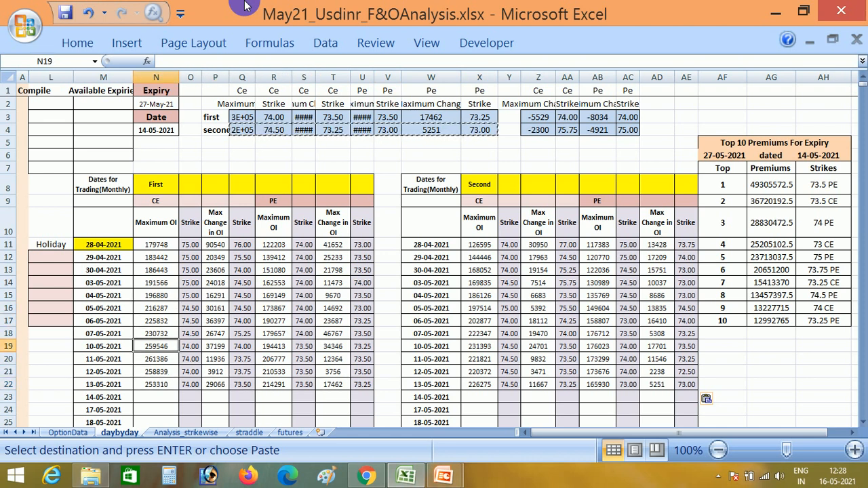
# Review the trading dates in column M up to 28-04-2021 in row 11 and cancel the pending copy selection.
pyautogui.press('Up')
pyautogui.press('Up')
pyautogui.press('Left')
pyautogui.press('Up')
pyautogui.press('Up')
pyautogui.press('Up')
pyautogui.press('Up')
pyautogui.press('Up')
pyautogui.press('Up')
pyautogui.press('Down')
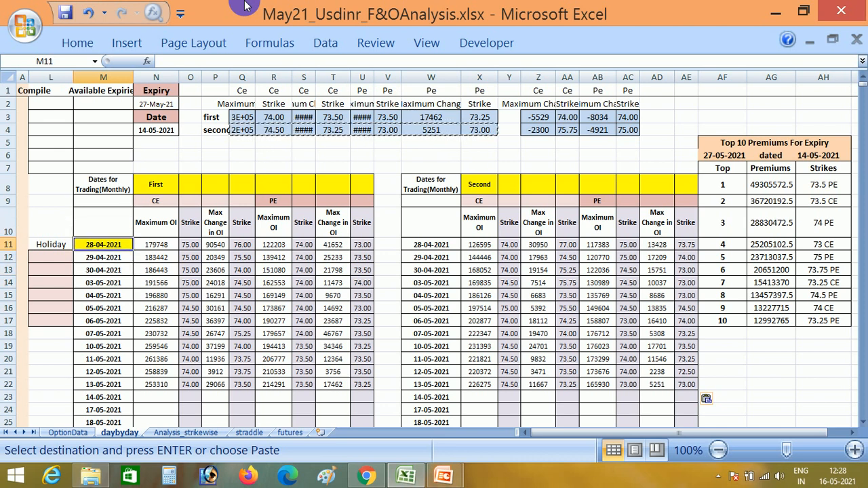
pyautogui.press('Escape')
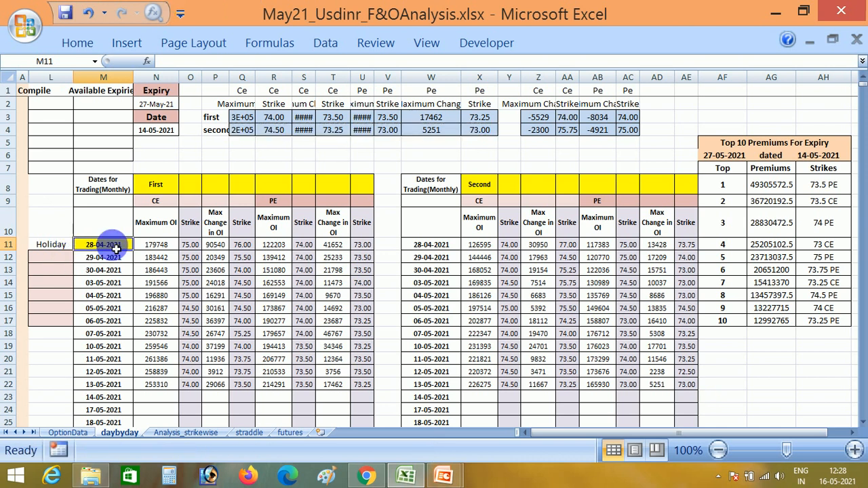
# Check the 30-04-2021 and 13-05-2021 rows, and enter 13/5 as the first Holiday date in L12 on daybyday.
pyautogui.click(109, 270)
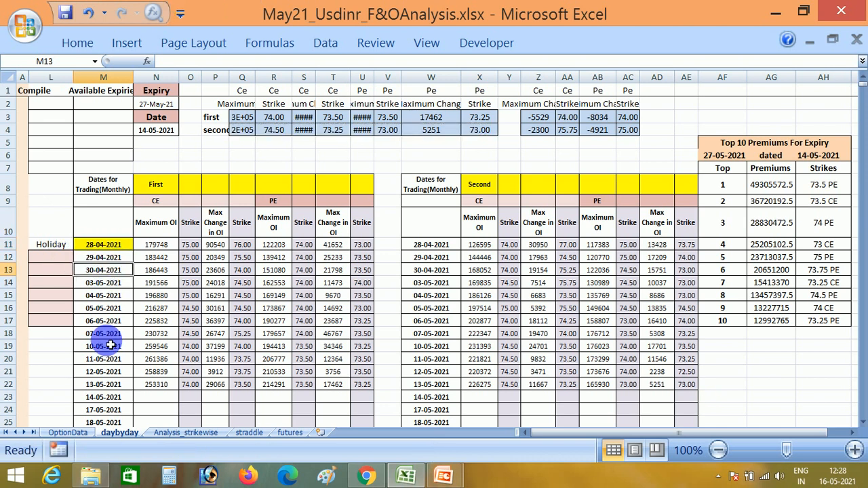
pyautogui.click(110, 385)
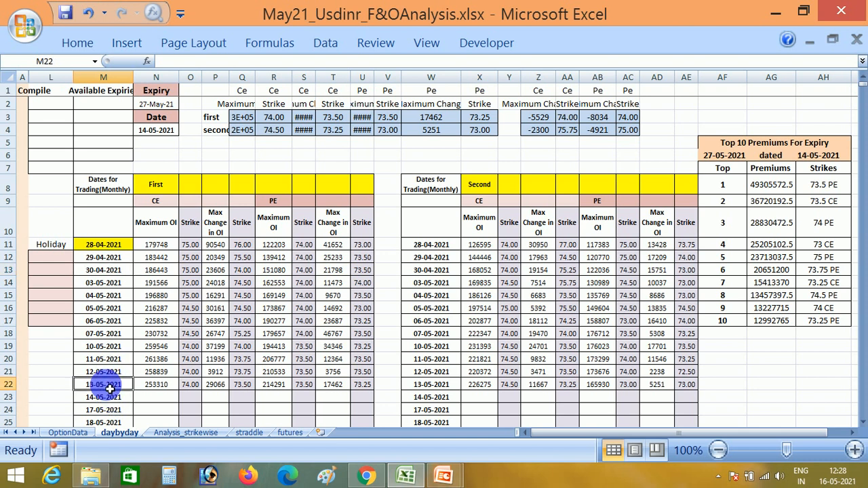
pyautogui.click(49, 261)
pyautogui.write('13')
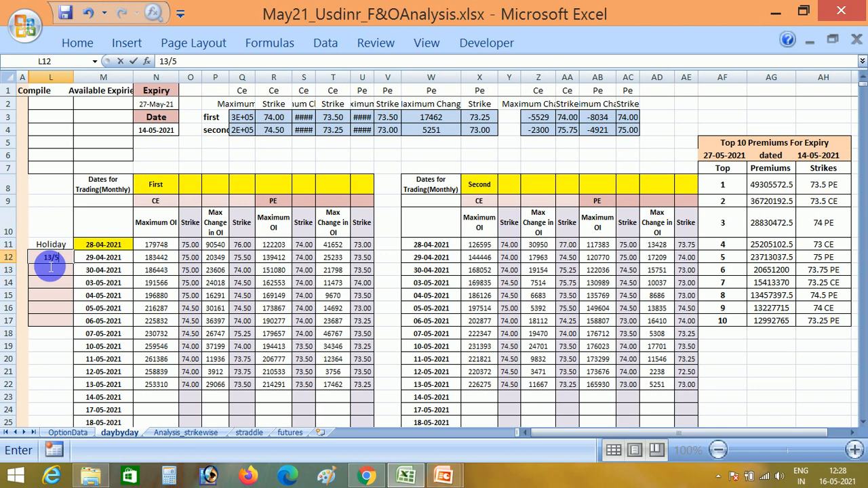
pyautogui.write('/5')
pyautogui.press('Return')
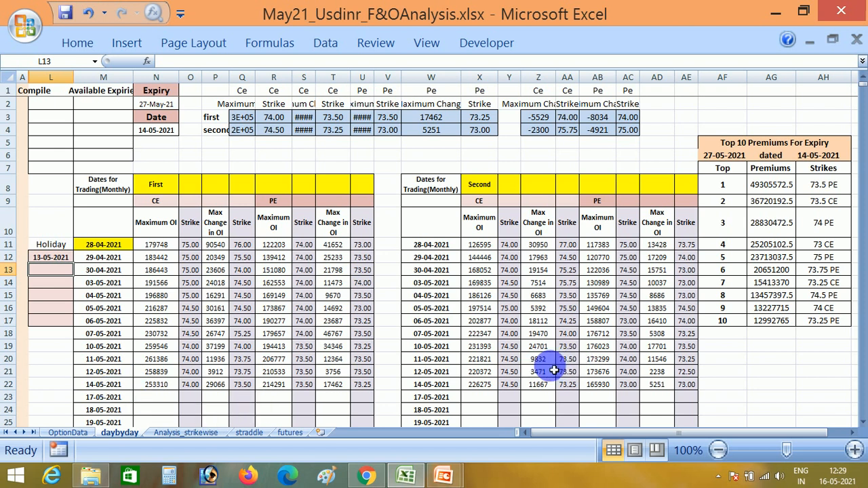
# Open the Analysis_strikewise sheet and inspect its Expiry, Strike and Option Type cells in row 3.
pyautogui.click(188, 432)
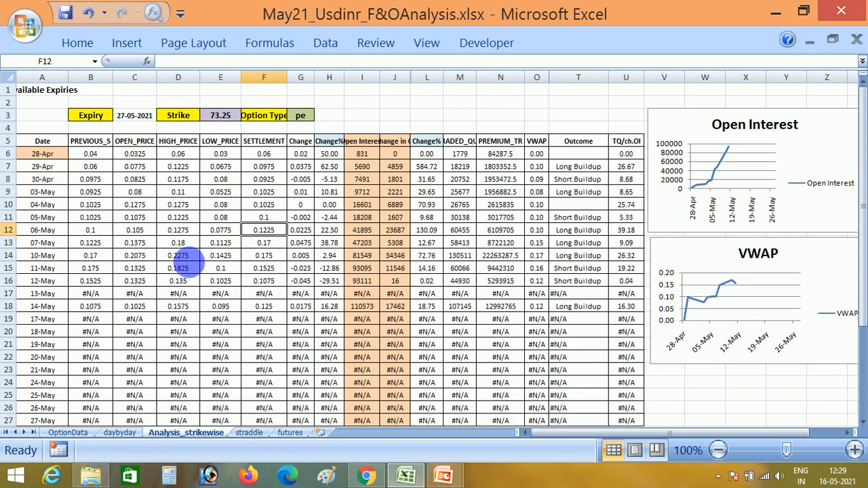
pyautogui.click(141, 118)
pyautogui.click(225, 117)
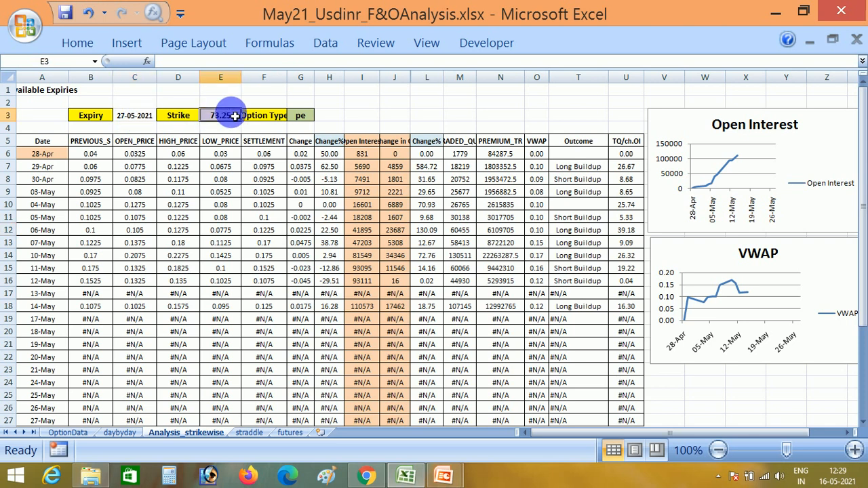
pyautogui.click(312, 117)
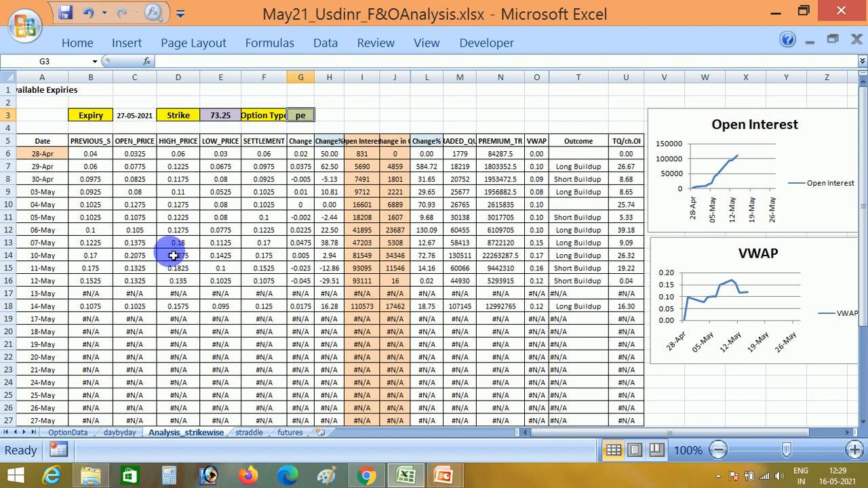
# Enter 13/5 as the first Holiday date in A31 below the Analysis_strikewise table, and return to the table's beginning.
pyautogui.click(54, 295)
pyautogui.press('Down')
pyautogui.press('Down')
pyautogui.press('Down')
pyautogui.press('Down')
pyautogui.press('Down')
pyautogui.press('Down')
pyautogui.press('Down')
pyautogui.press('Down')
pyautogui.press('Down')
pyautogui.press('Down')
pyautogui.press('Down')
pyautogui.press('Down')
pyautogui.press('Down')
pyautogui.press('Down')
pyautogui.press('Down')
pyautogui.press('Down')
pyautogui.press('Down')
pyautogui.press('Down')
pyautogui.press('Down')
pyautogui.press('Down')
pyautogui.press('Up')
pyautogui.press('Up')
pyautogui.press('Up')
pyautogui.press('Up')
pyautogui.press('Up')
pyautogui.press('Up')
pyautogui.write('13/5')
pyautogui.press('Return')
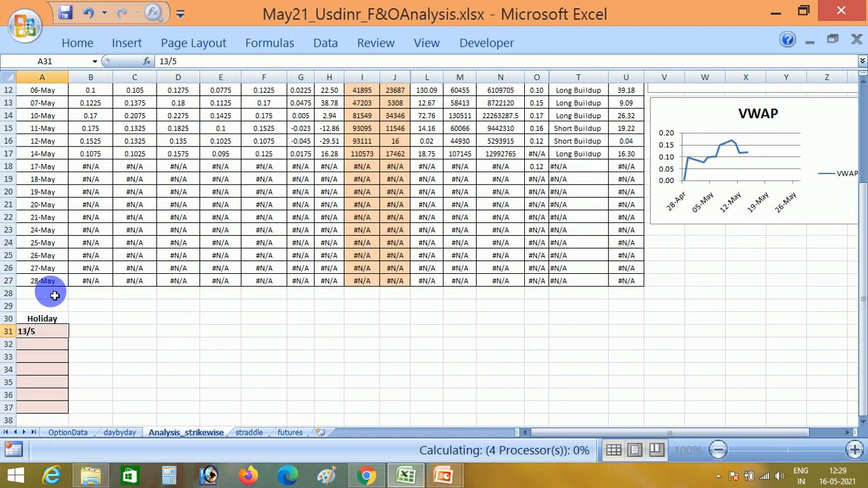
pyautogui.press('Up')
pyautogui.press('Up')
pyautogui.press('Up')
pyautogui.press('Up')
pyautogui.press('Up')
pyautogui.press('Up')
pyautogui.press('Up')
pyautogui.press('Up')
pyautogui.press('Up')
pyautogui.press('Up')
pyautogui.press('Up')
pyautogui.press('Up')
pyautogui.press('Up')
pyautogui.press('Up')
pyautogui.press('Up')
pyautogui.press('Up')
pyautogui.press('Up')
pyautogui.press('Up')
pyautogui.press('Up')
pyautogui.press('Up')
pyautogui.press('Up')
pyautogui.press('Up')
pyautogui.press('Up')
pyautogui.press('Up')
pyautogui.press('Up')
pyautogui.press('Up')
pyautogui.press('Up')
pyautogui.press('Up')
pyautogui.press('Up')
pyautogui.press('Up')
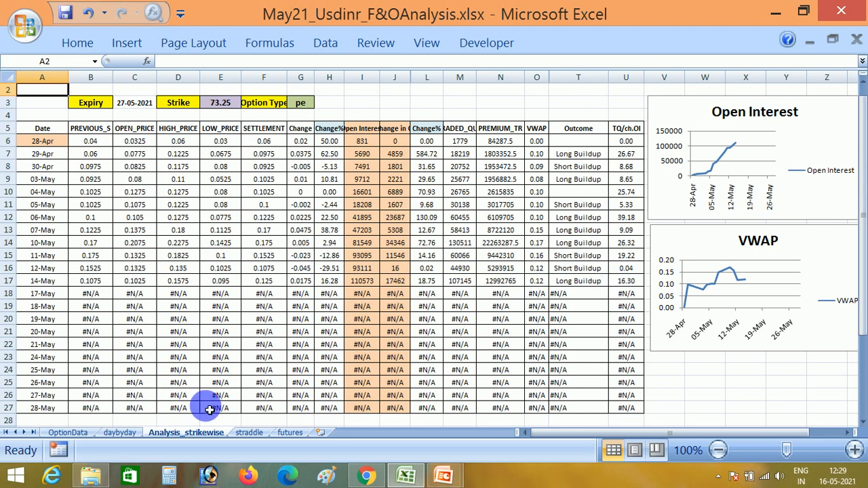
# Enter 13/5 as the first Holiday date in B35 on the straddle sheet, and return to row 1.
pyautogui.click(250, 432)
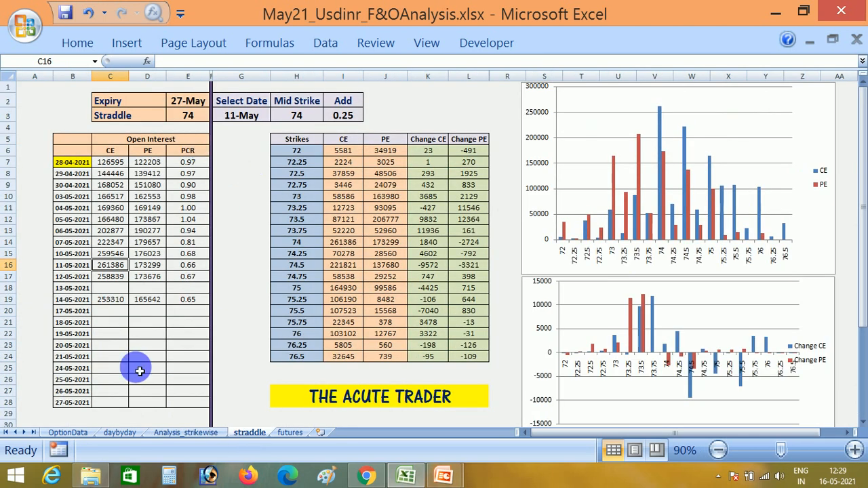
pyautogui.click(42, 381)
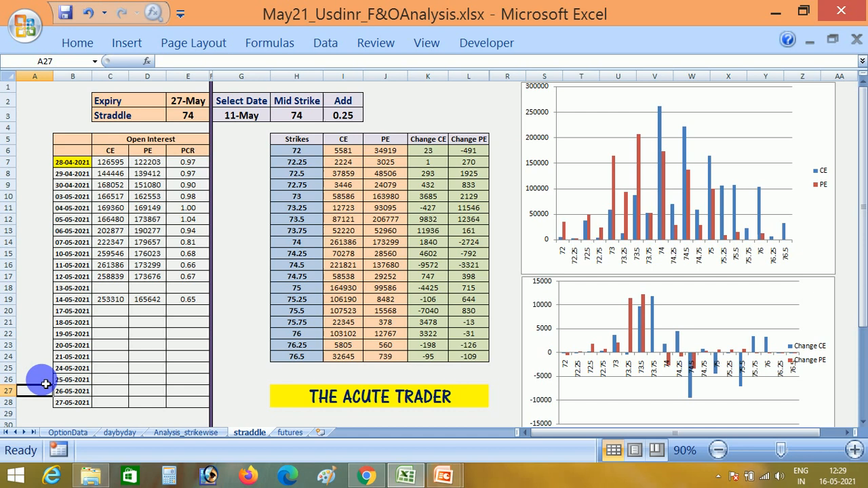
pyautogui.scroll(-3, 46, 384)
pyautogui.click(45, 383)
pyautogui.press('Up')
pyautogui.press('Up')
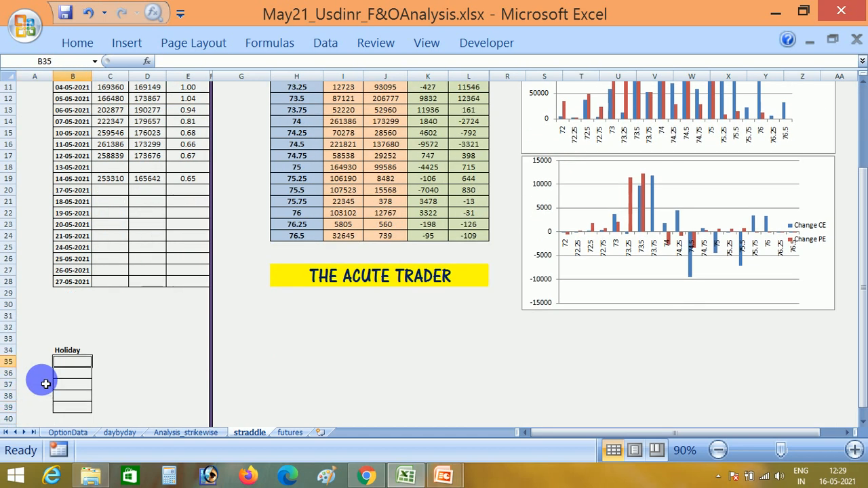
pyautogui.write('13/5')
pyautogui.press('Return')
pyautogui.press('Up')
pyautogui.press('Up')
pyautogui.press('Up')
pyautogui.press('Up')
pyautogui.press('Up')
pyautogui.press('Up')
pyautogui.press('Up')
pyautogui.press('Up')
pyautogui.press('Up')
pyautogui.press('Up')
pyautogui.press('Up')
pyautogui.press('Up')
pyautogui.press('Up')
pyautogui.press('Up')
pyautogui.press('Up')
pyautogui.press('Up')
pyautogui.press('Up')
pyautogui.press('Up')
pyautogui.press('Up')
pyautogui.press('Up')
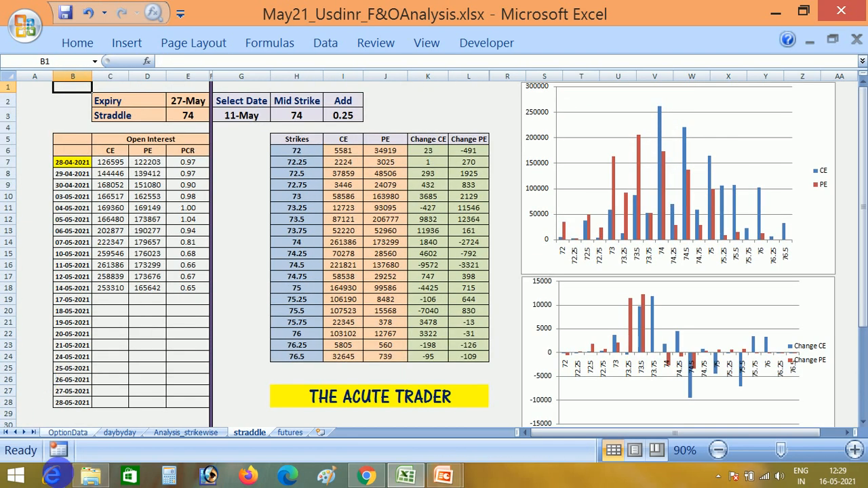
# Set the straddle sheet's Select Date in G3 to 14/5, and take a brief look at the futures sheet.
pyautogui.click(261, 120)
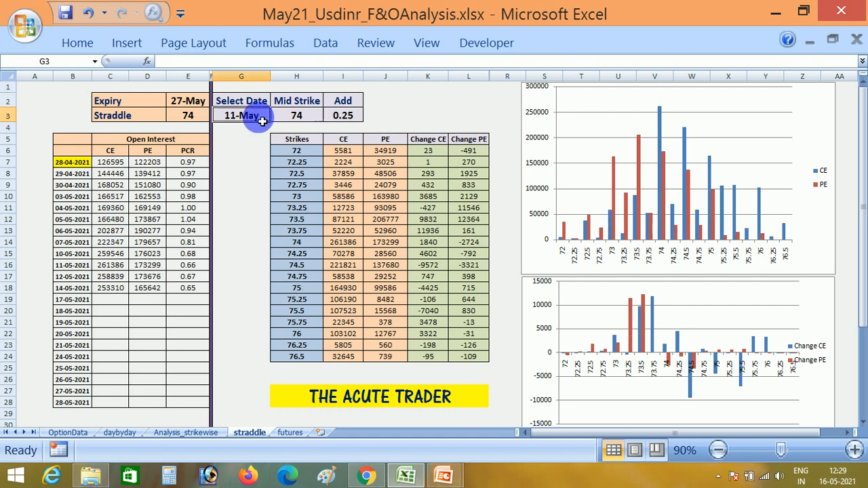
pyautogui.write('14/5')
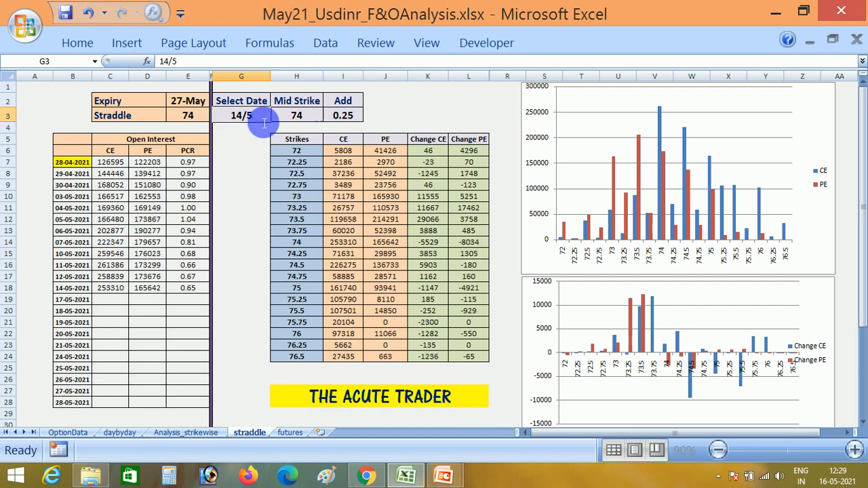
pyautogui.press('Return')
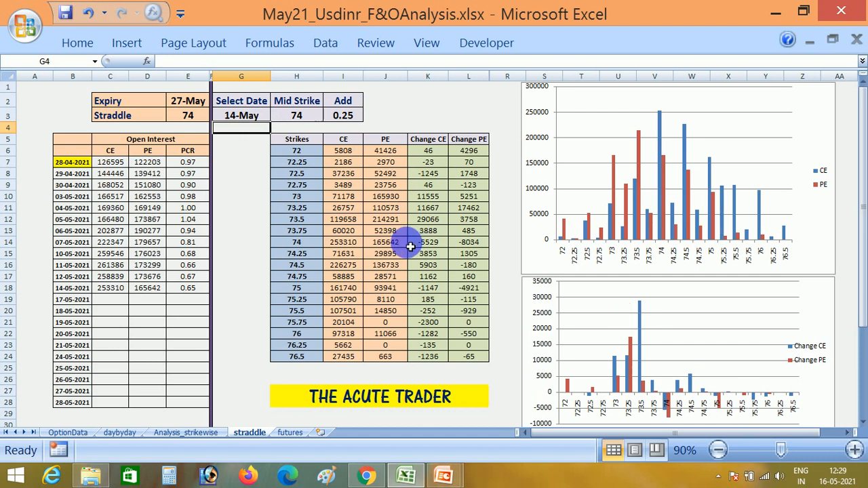
pyautogui.click(290, 434)
pyautogui.click(253, 434)
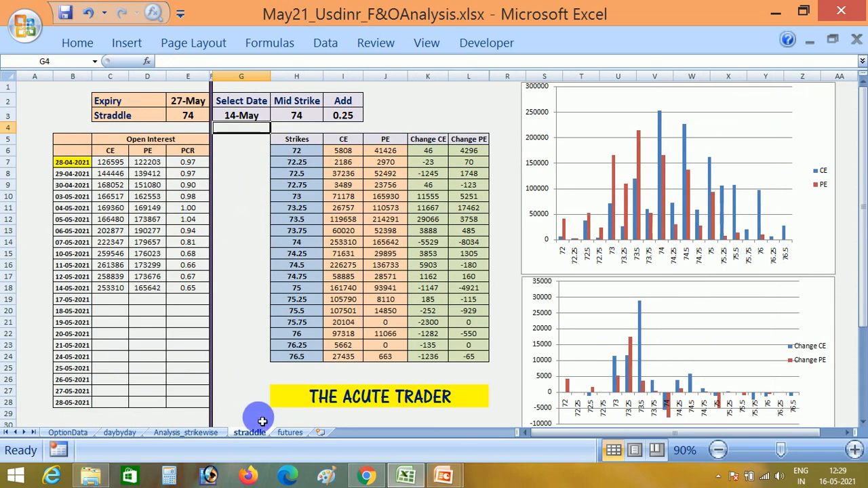
# View The Acute Trader YouTube channel in Chrome, Presentation1's title slide, and the closing slide of Disclaimer.pptx in PowerPoint.
pyautogui.click(367, 477)
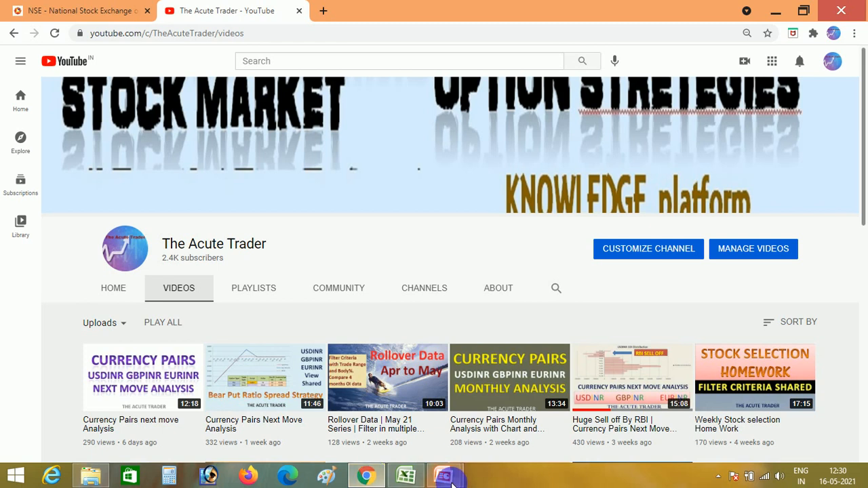
pyautogui.click(416, 477)
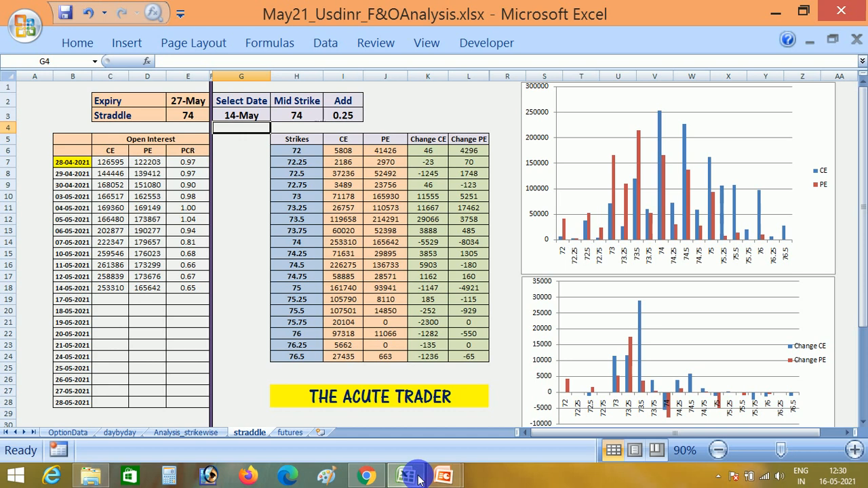
pyautogui.click(443, 477)
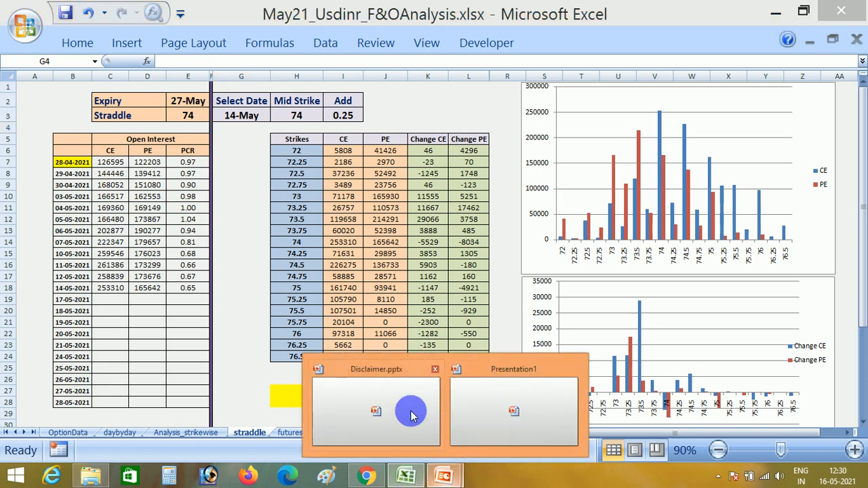
pyautogui.click(411, 415)
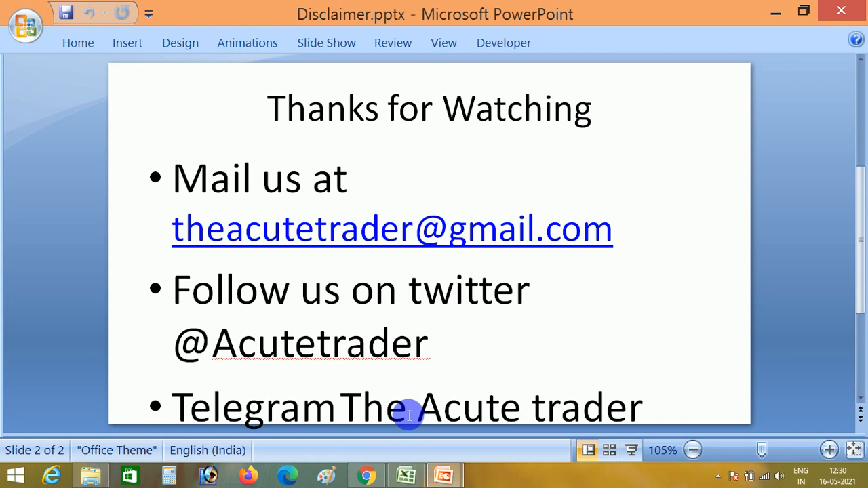
pyautogui.moveTo(442, 469)
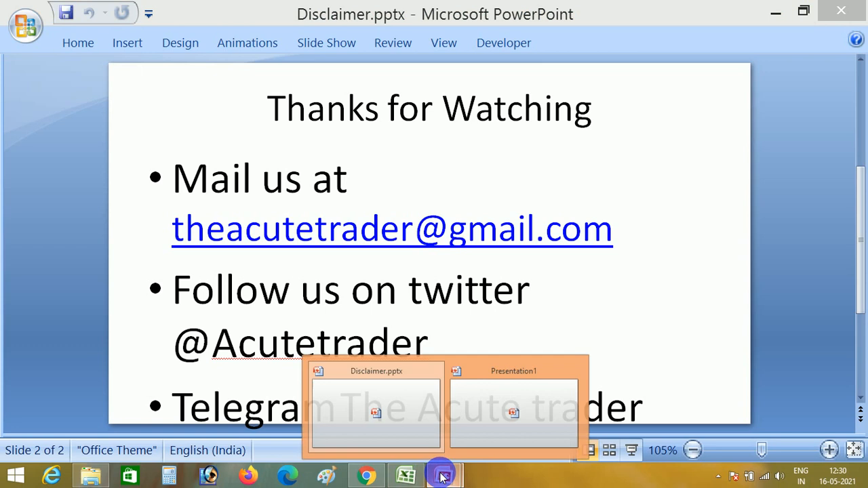
pyautogui.click(486, 403)
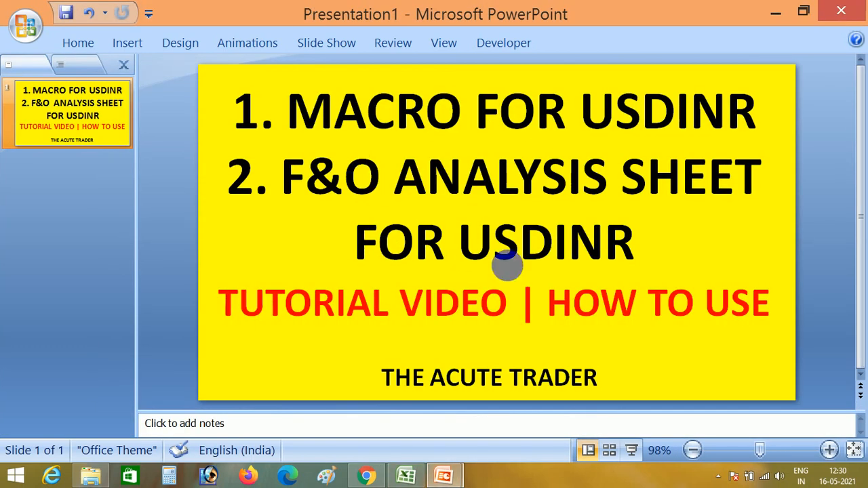
pyautogui.moveTo(444, 473)
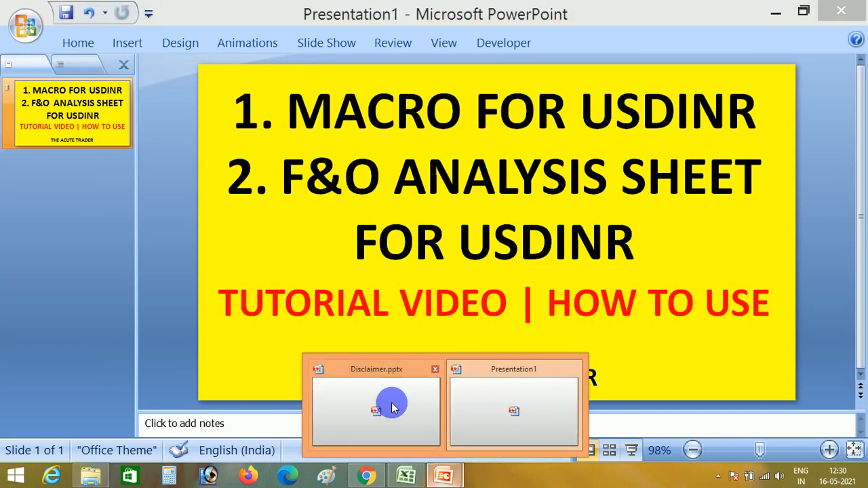
pyautogui.click(392, 407)
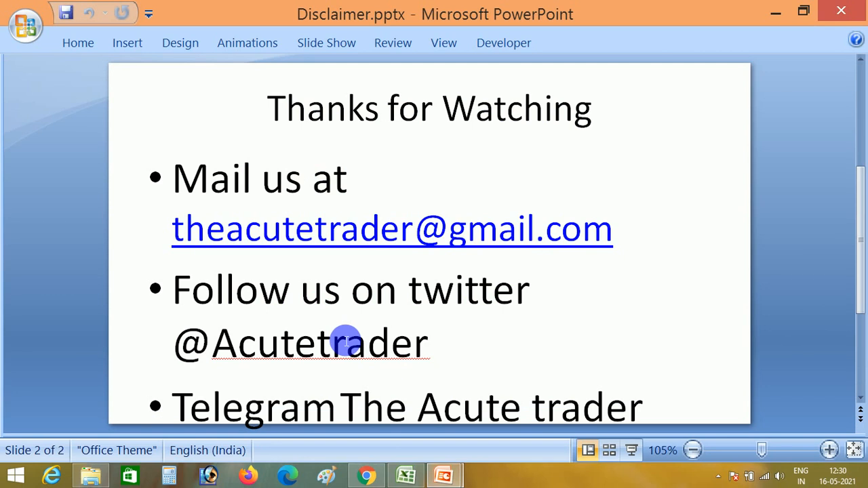